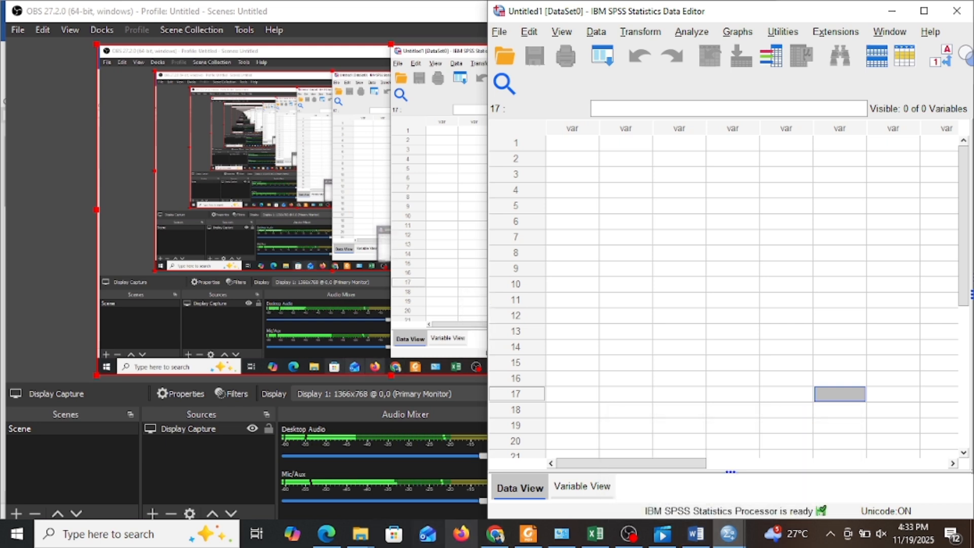
Switch to the Word document Tugas ANOVA DUA JALUR and review the title page, variable table, hypotheses and factor coding rules
mouse_move(699, 545)
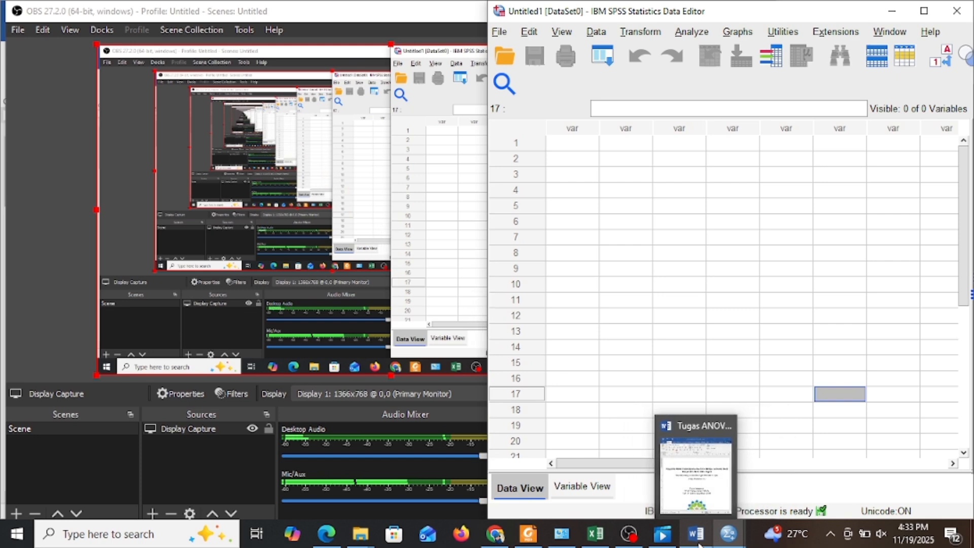
click(677, 474)
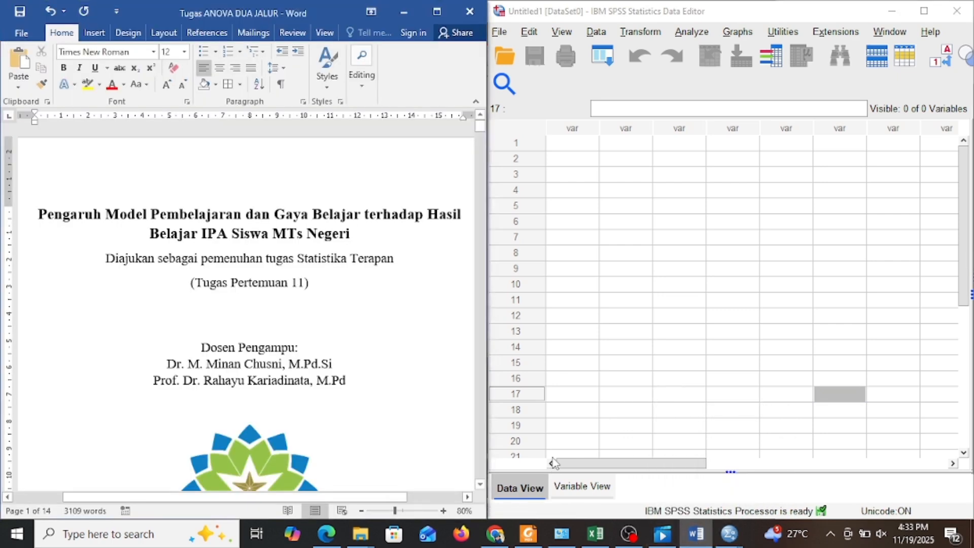
scroll(441, 419, down, 4)
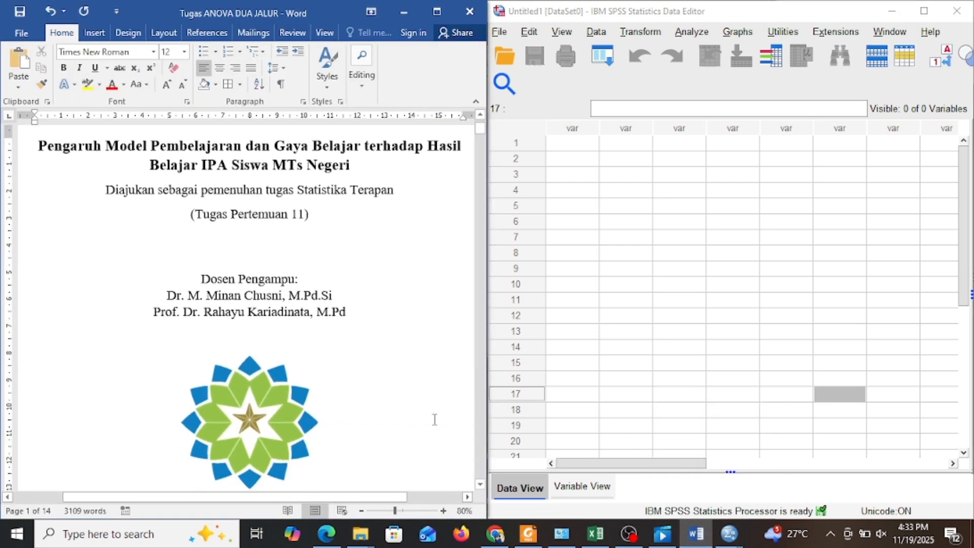
scroll(436, 419, up, 1)
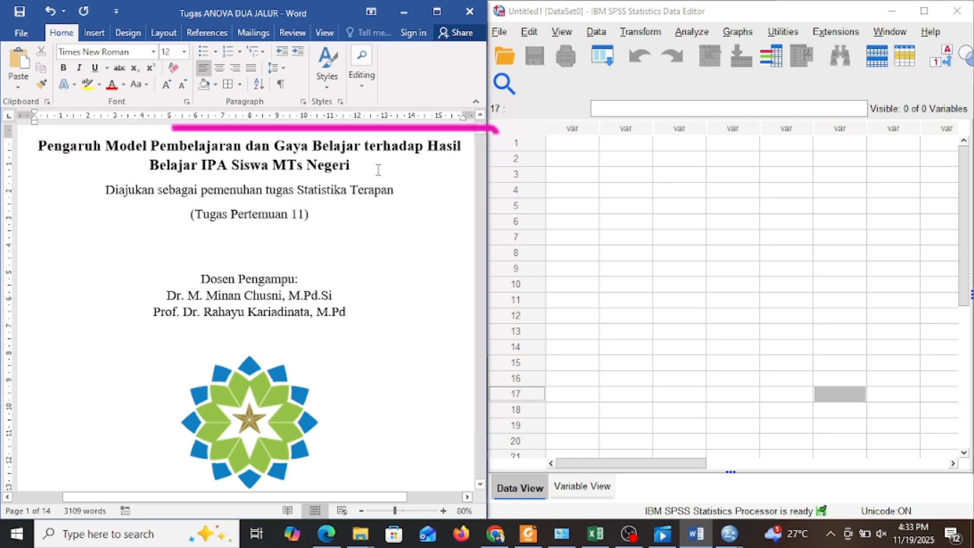
scroll(378, 170, down, 2)
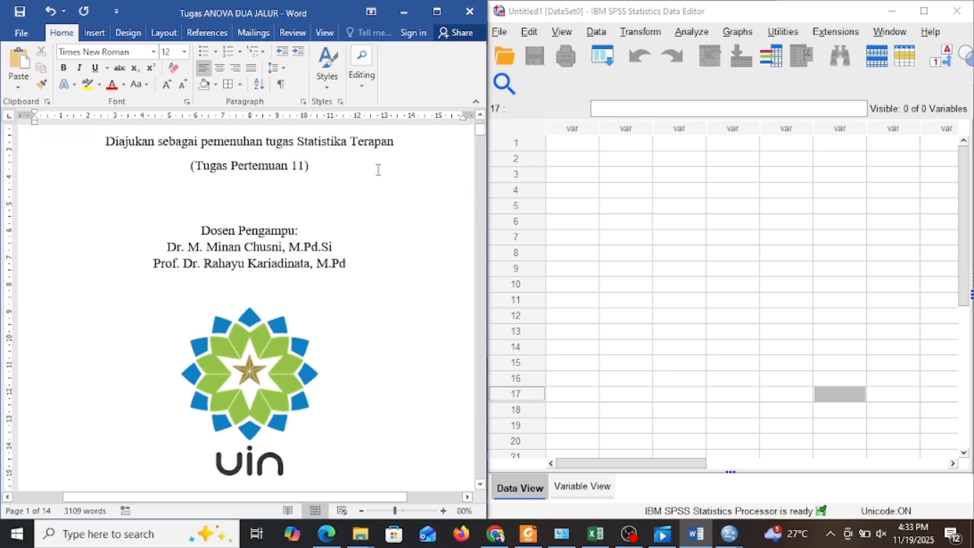
scroll(378, 170, down, 20)
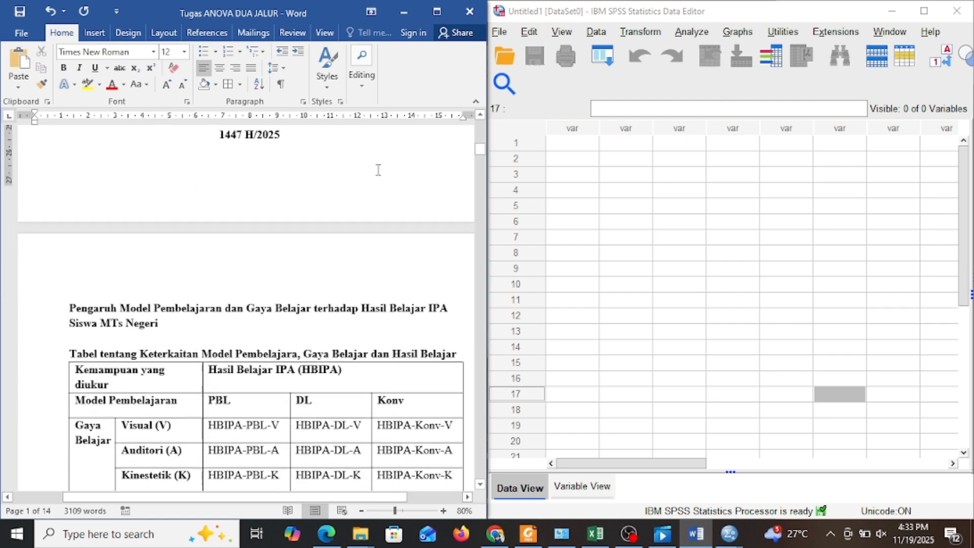
scroll(378, 170, down, 20)
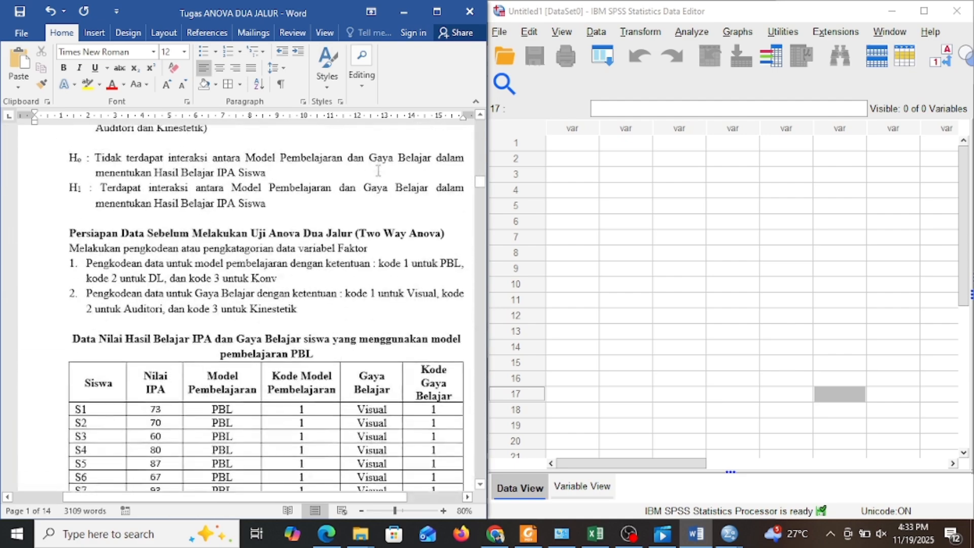
Examine the student score tables for the PBL, DL and Konvensional learning models, including the model and learning-style codes
scroll(378, 170, down, 12)
scroll(378, 170, up, 4)
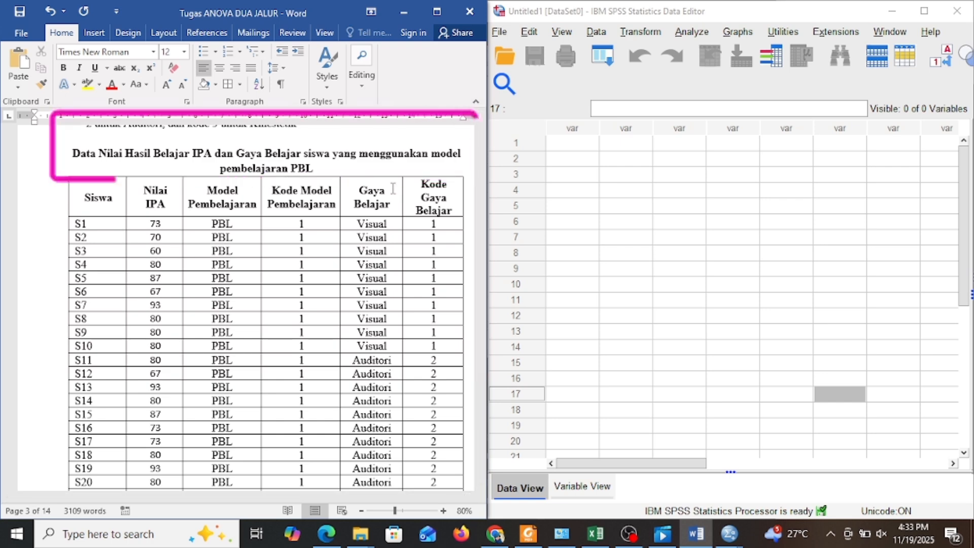
scroll(393, 189, down, 10)
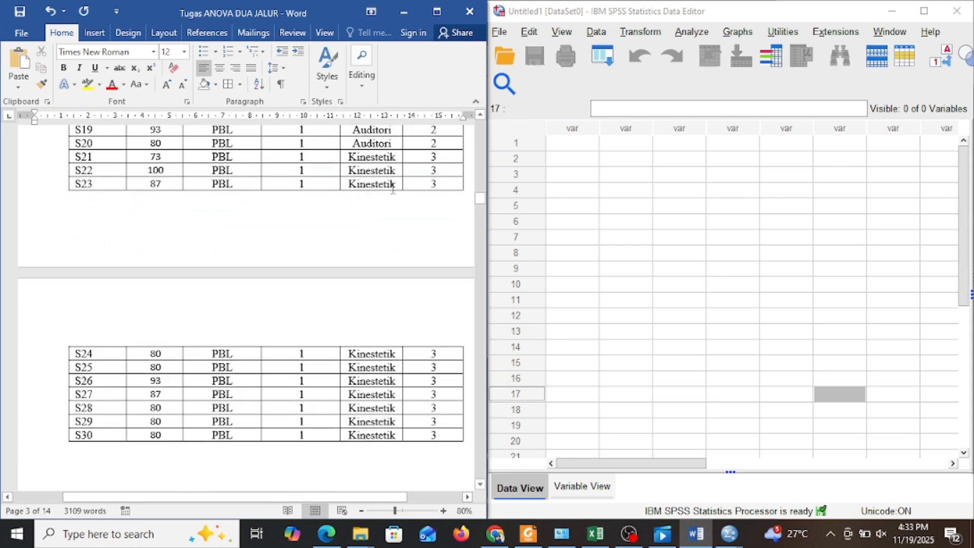
scroll(393, 189, down, 12)
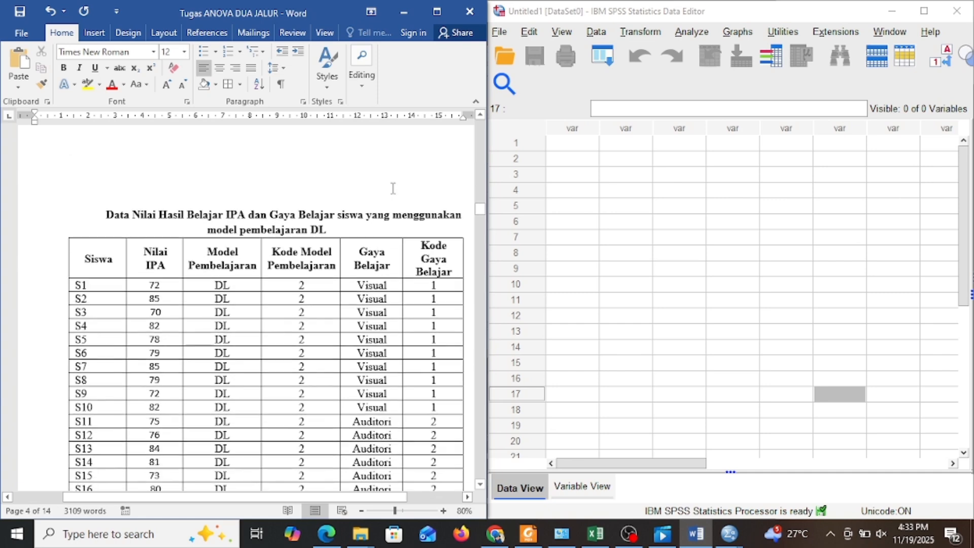
scroll(394, 189, down, 1)
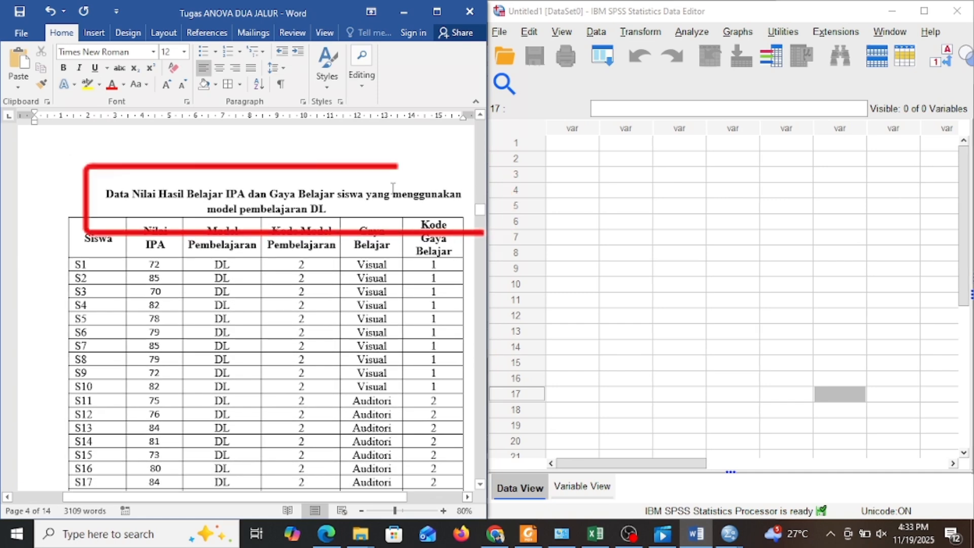
scroll(393, 197, down, 6)
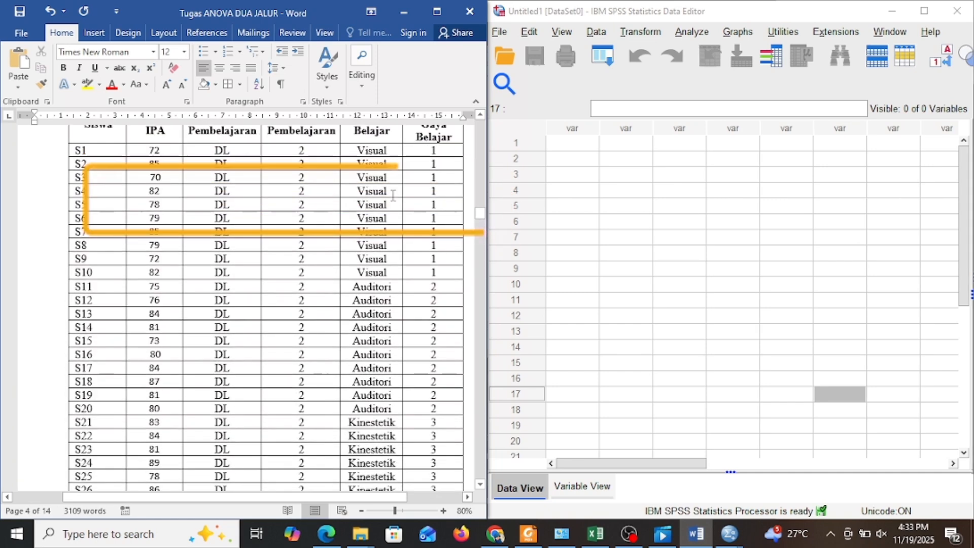
scroll(393, 196, down, 20)
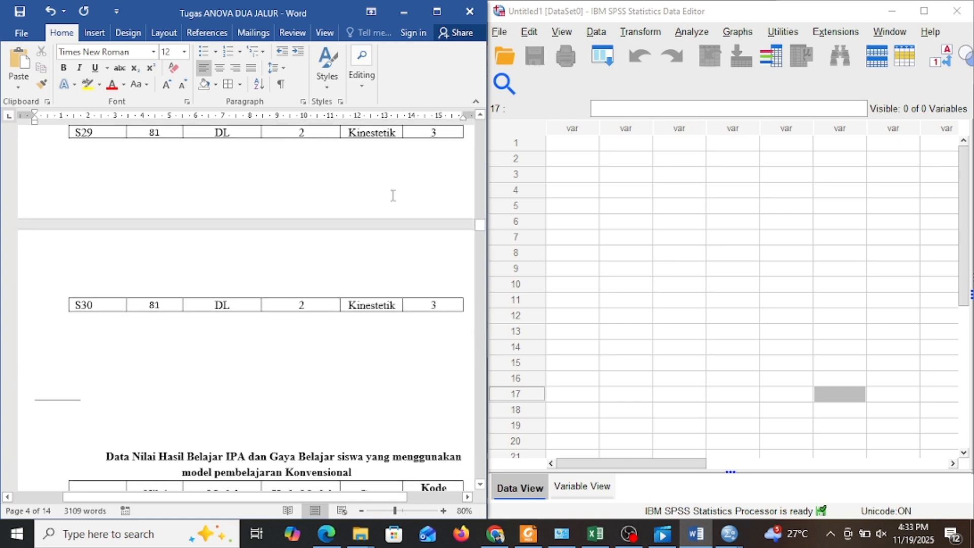
scroll(393, 196, down, 6)
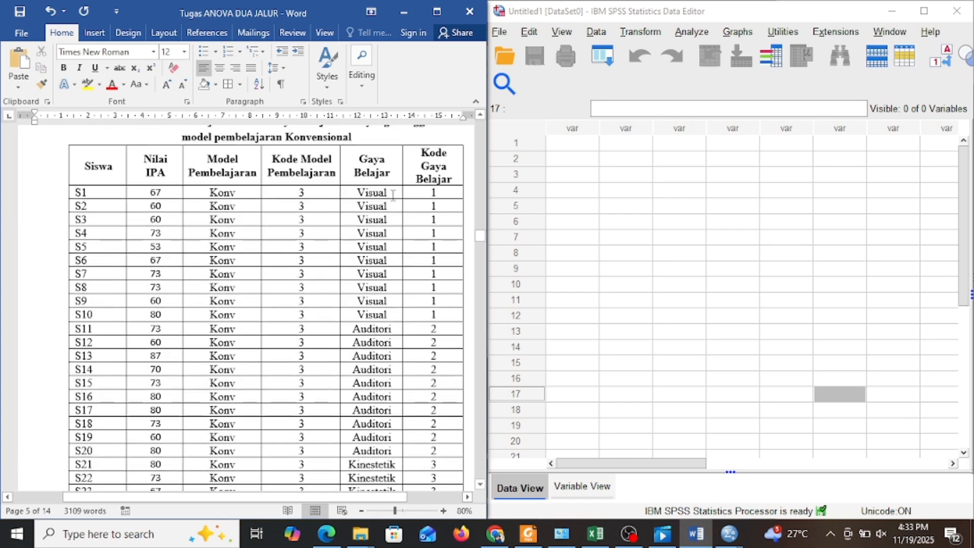
scroll(394, 195, up, 4)
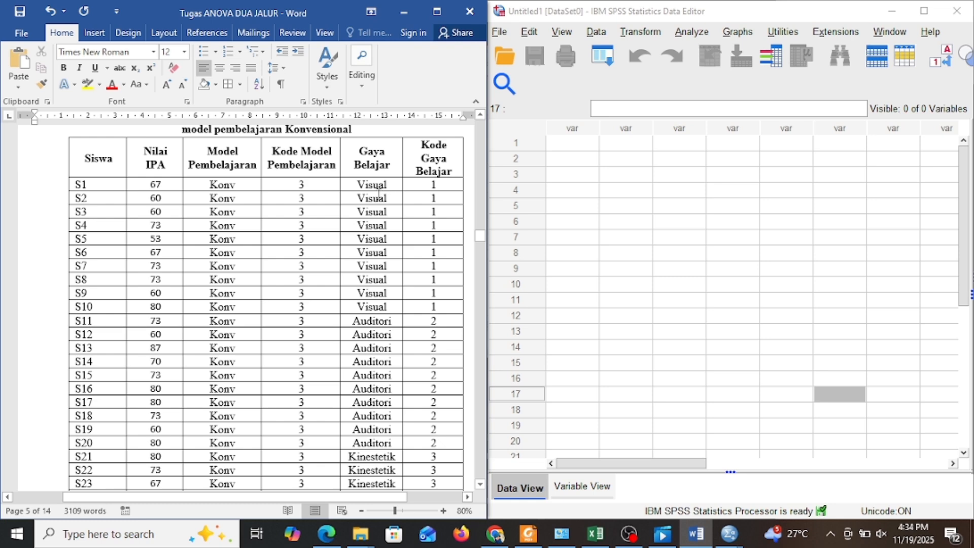
scroll(378, 193, down, 10)
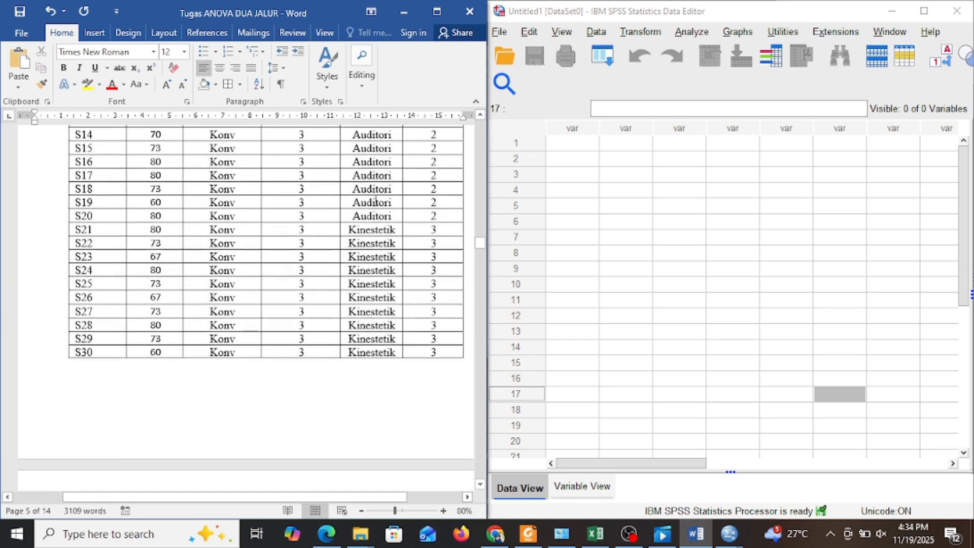
scroll(376, 200, up, 10)
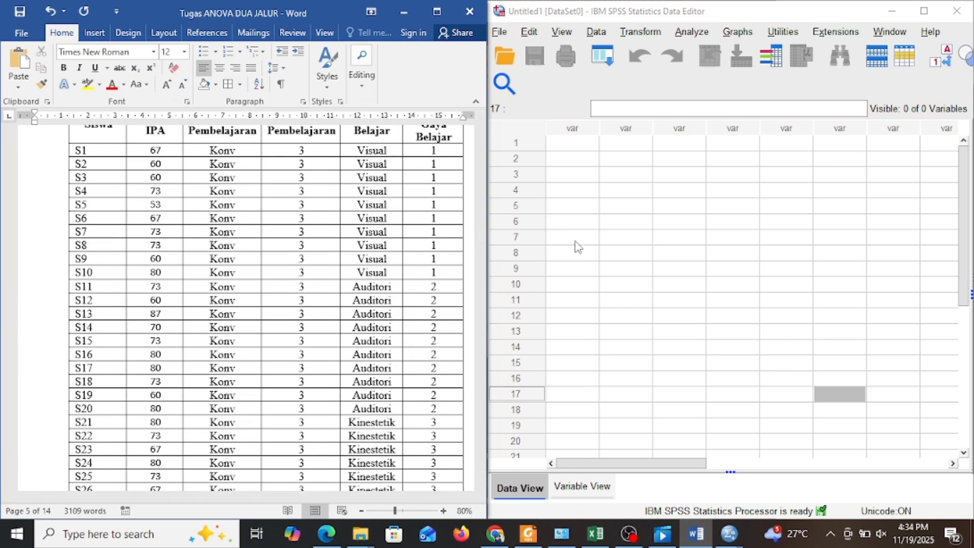
Switch to the SPSS Data Editor and define the first variable in Variable View with the name Hasil_Belajar_IPA
click(602, 253)
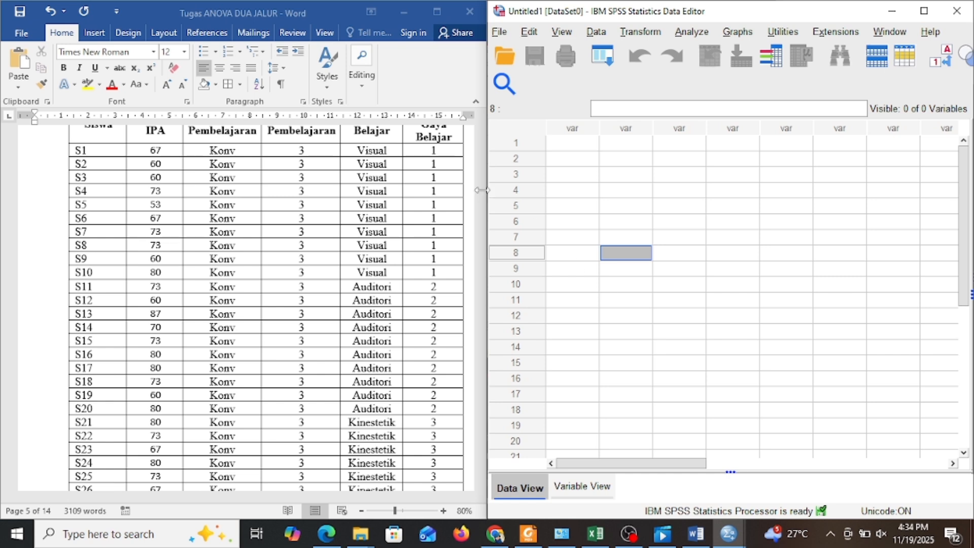
click(581, 489)
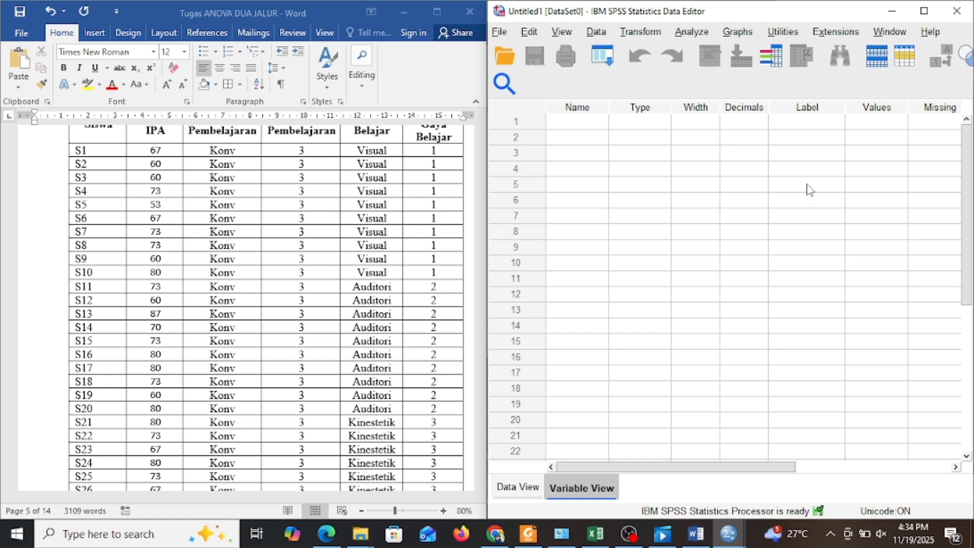
click(596, 122)
text(hASIL)
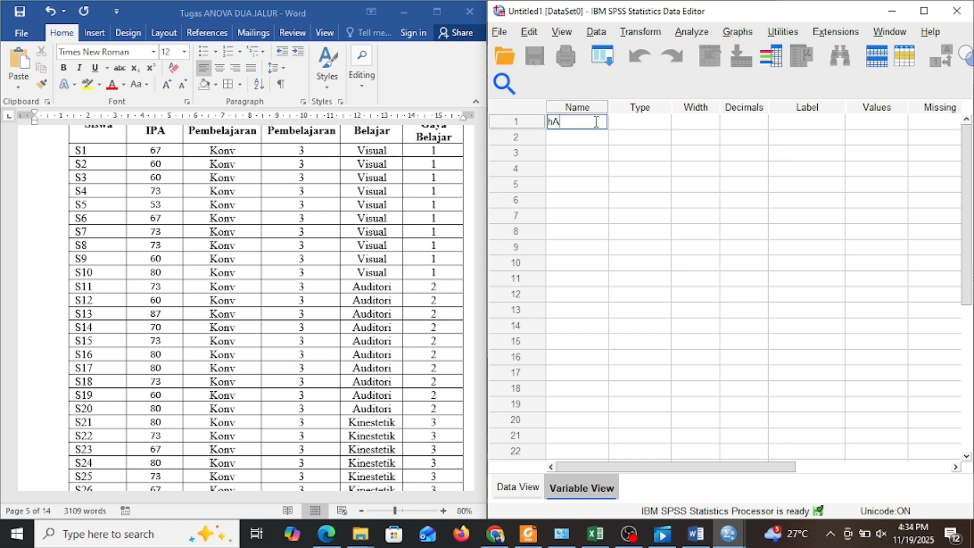
key(BackSpace)
key(BackSpace)
key(BackSpace)
text(Hasil_Belajar_IPA)
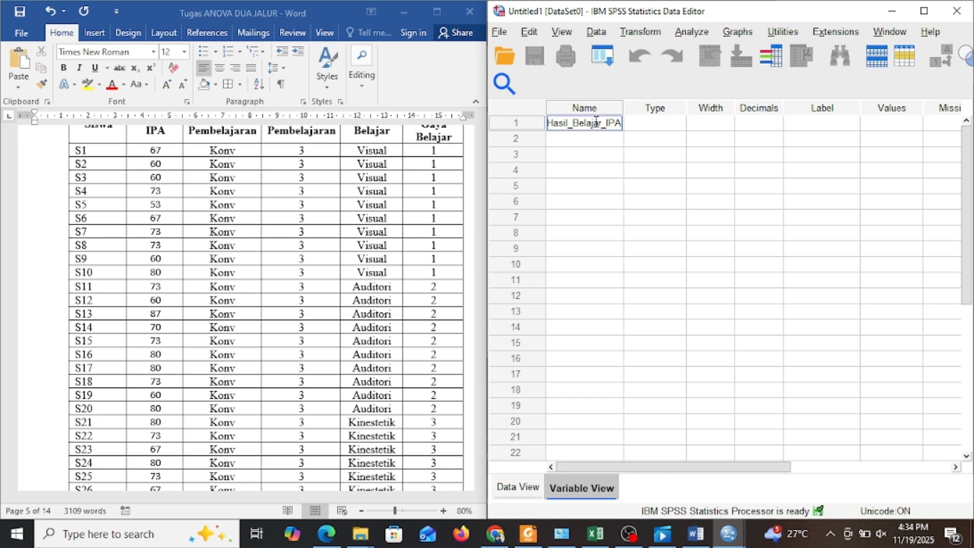
key(Return)
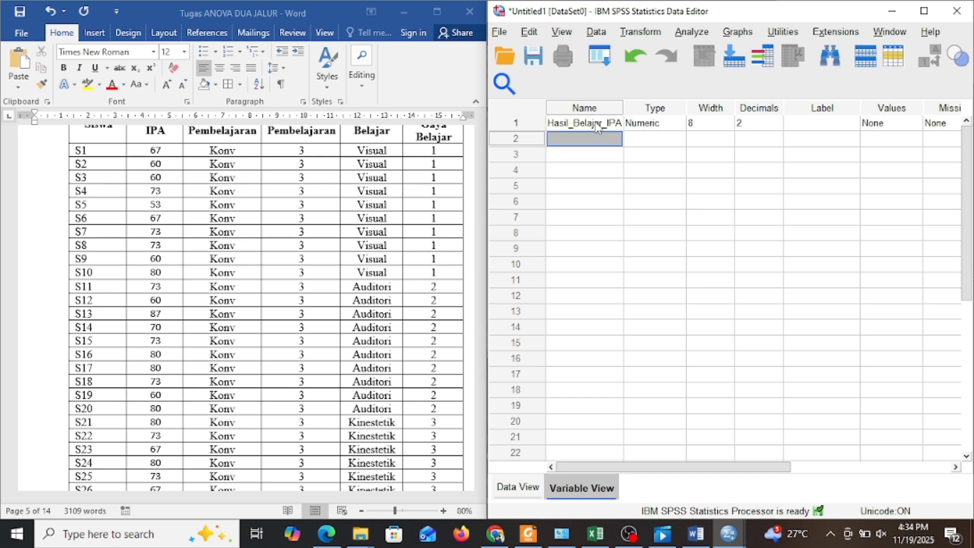
Add two more variables named Model_Pembelajaran and Gaya_Belajar below the first one
text(Model_)
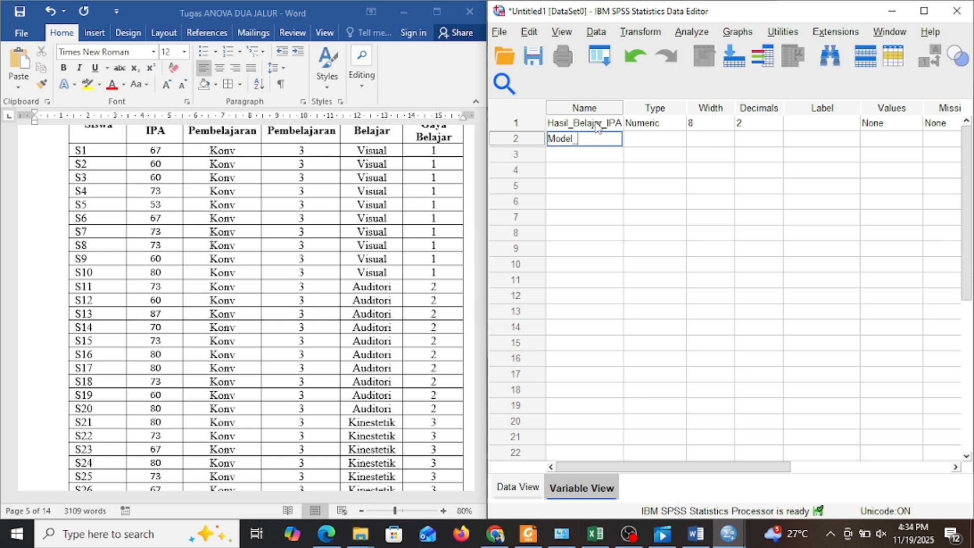
text(Pembelajaran)
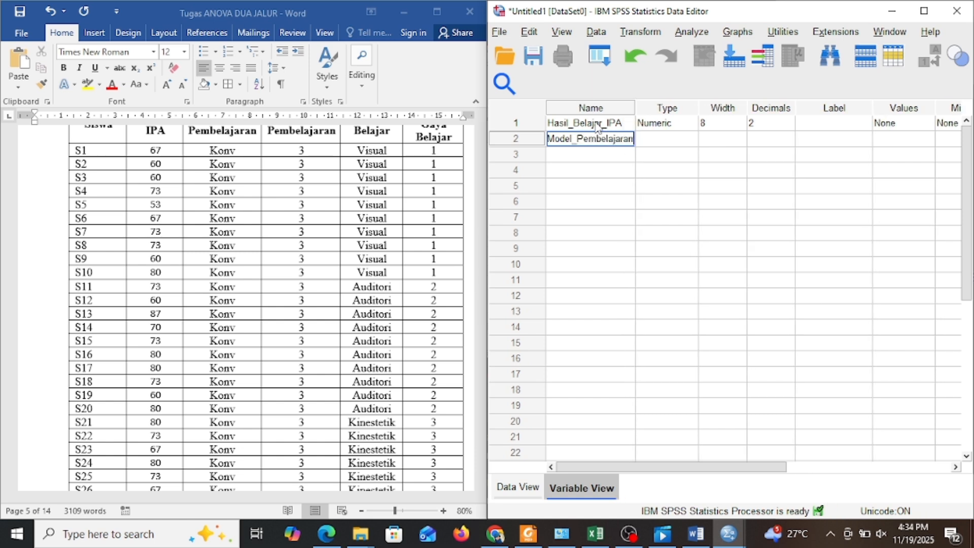
key(Return)
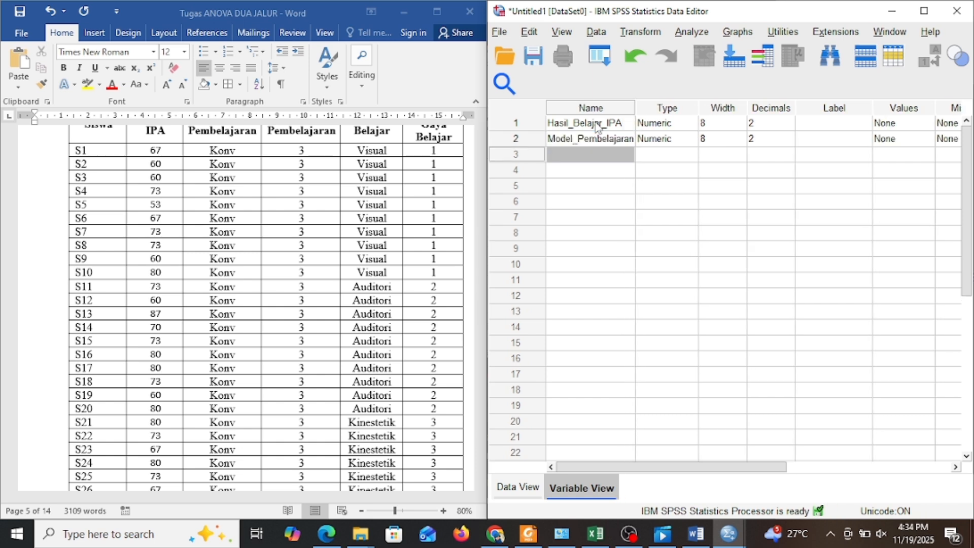
text(Gaya_Belajar)
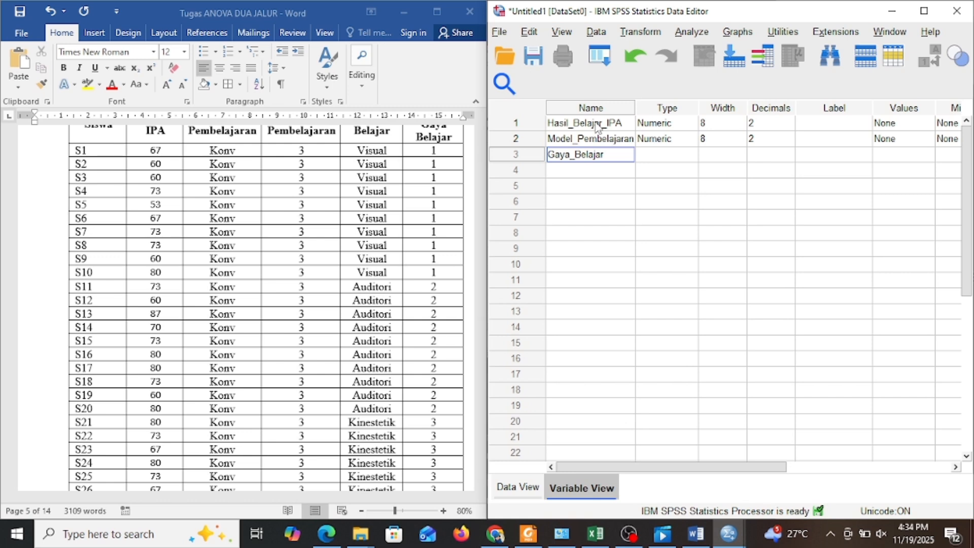
key(Return)
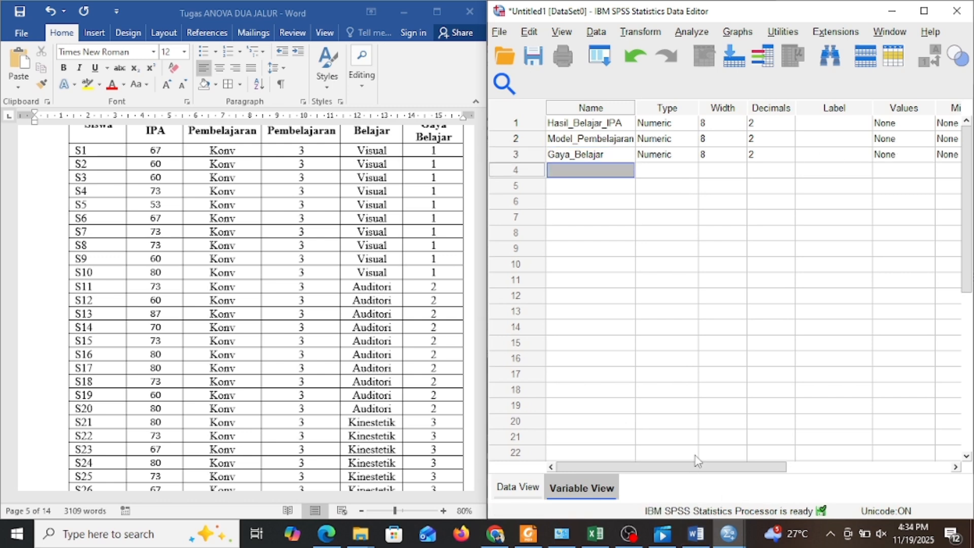
Set the measurement level to Scale for Hasil_Belajar_IPA and to Nominal for Model_Pembelajaran and Gaya_Belajar
drag(698, 466, 851, 493)
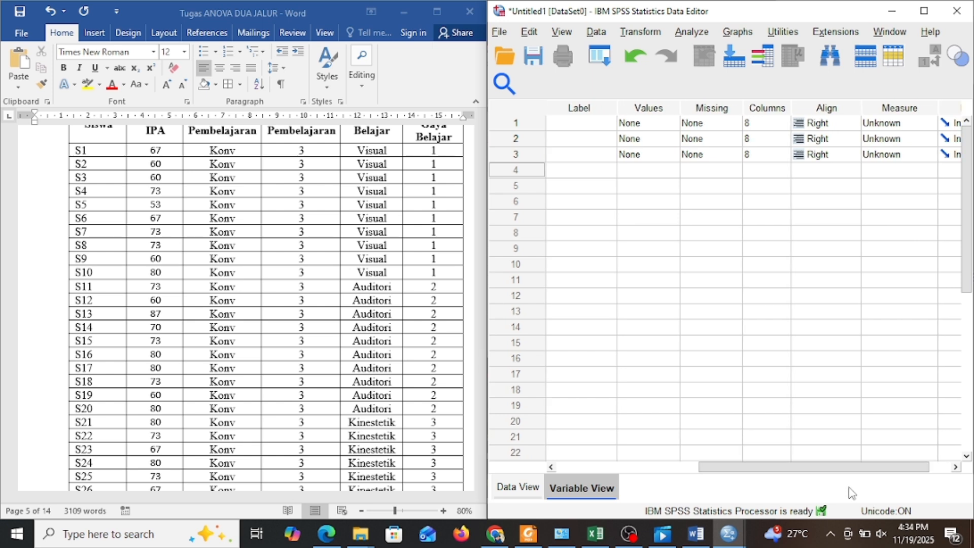
click(882, 127)
click(893, 135)
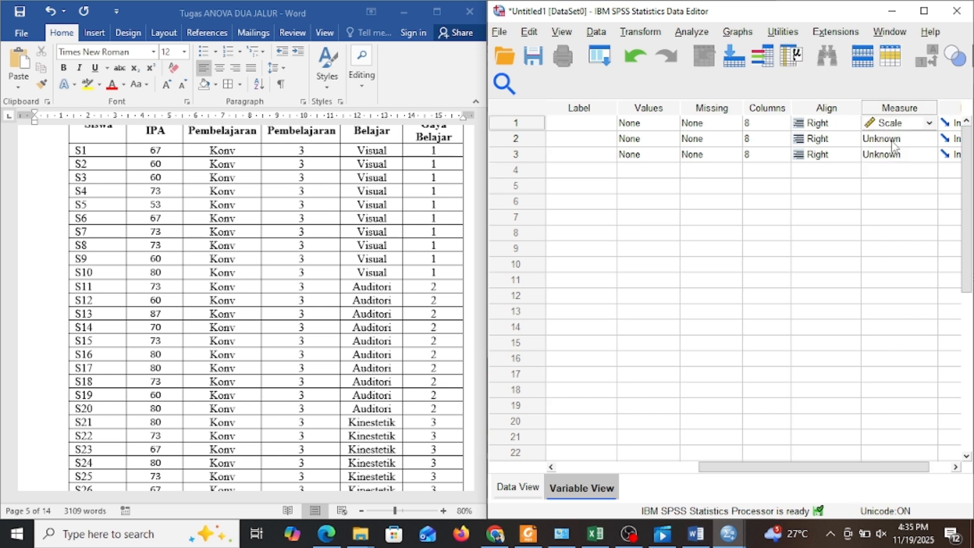
click(891, 141)
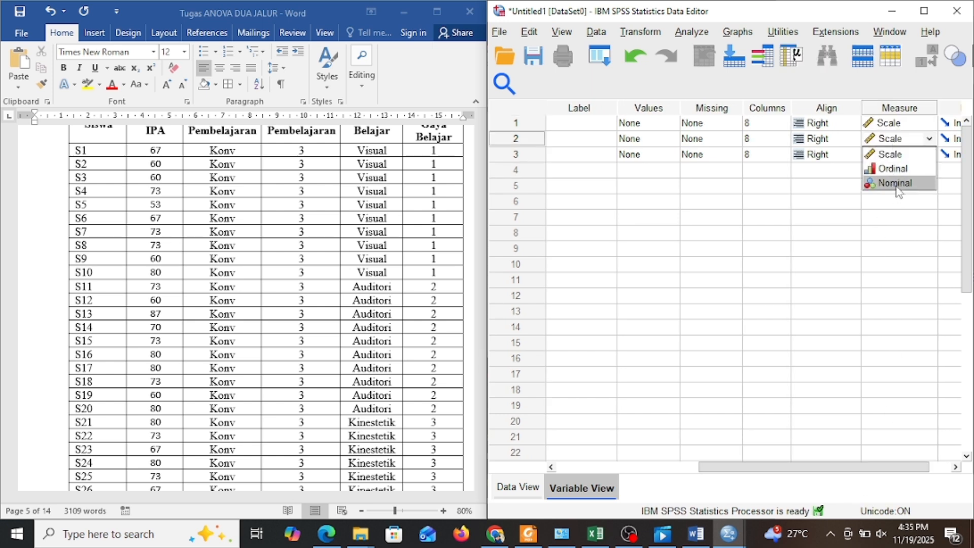
click(896, 184)
click(899, 158)
click(905, 202)
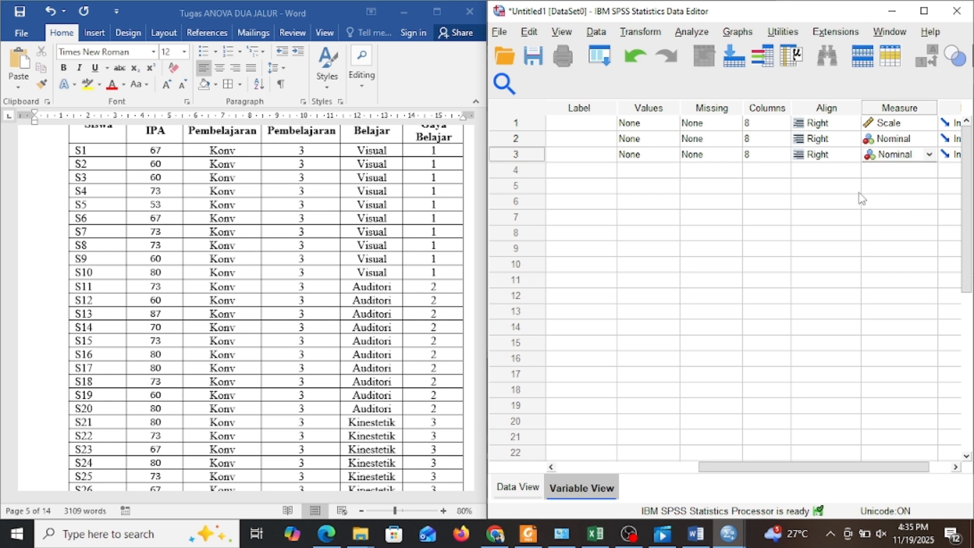
Set the display column widths to 14 for Hasil_Belajar_IPA and 16 for Model_Pembelajaran and Gaya_Belajar, and maximize the Data Editor window
drag(846, 472, 816, 467)
click(813, 124)
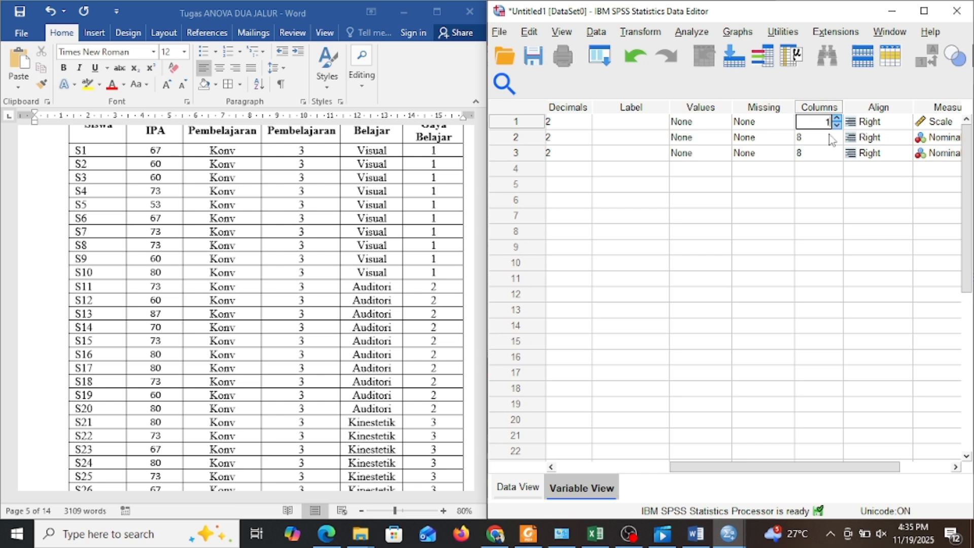
click(832, 139)
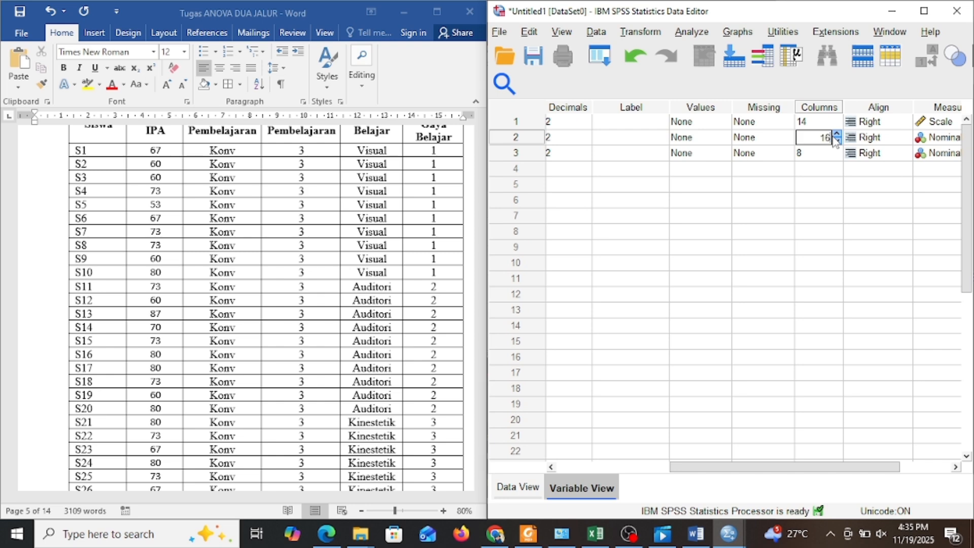
click(808, 152)
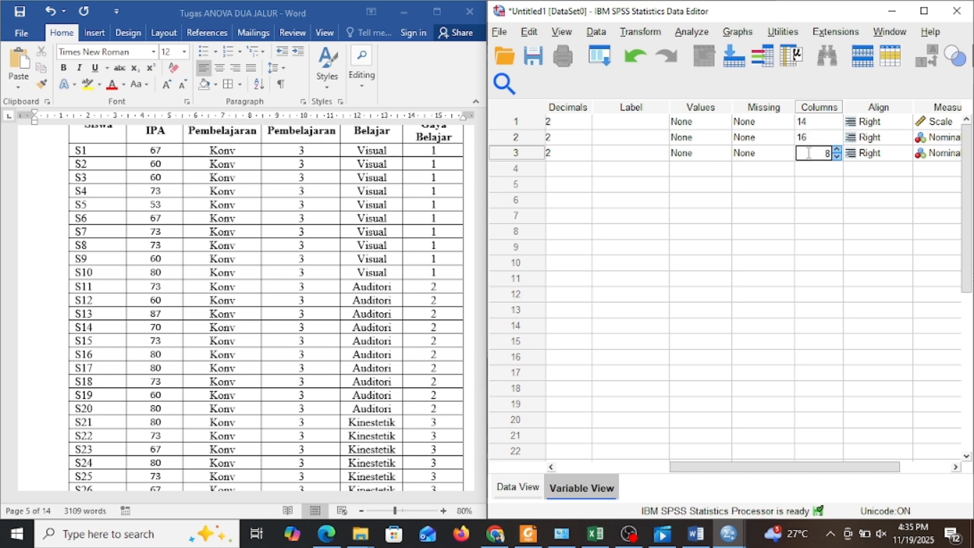
text(16)
click(924, 11)
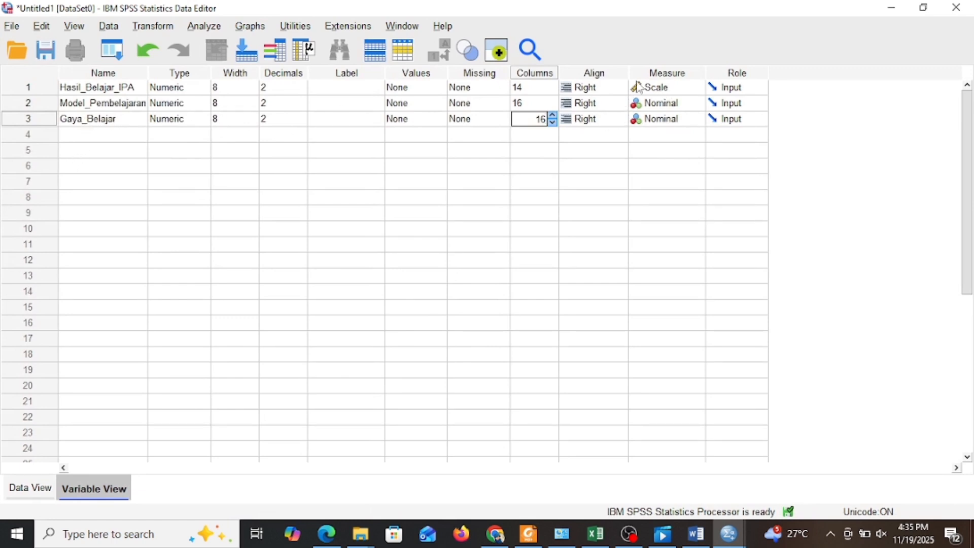
Add the value label 1 = PBL to the Model_Pembelajaran variable
double_click(434, 89)
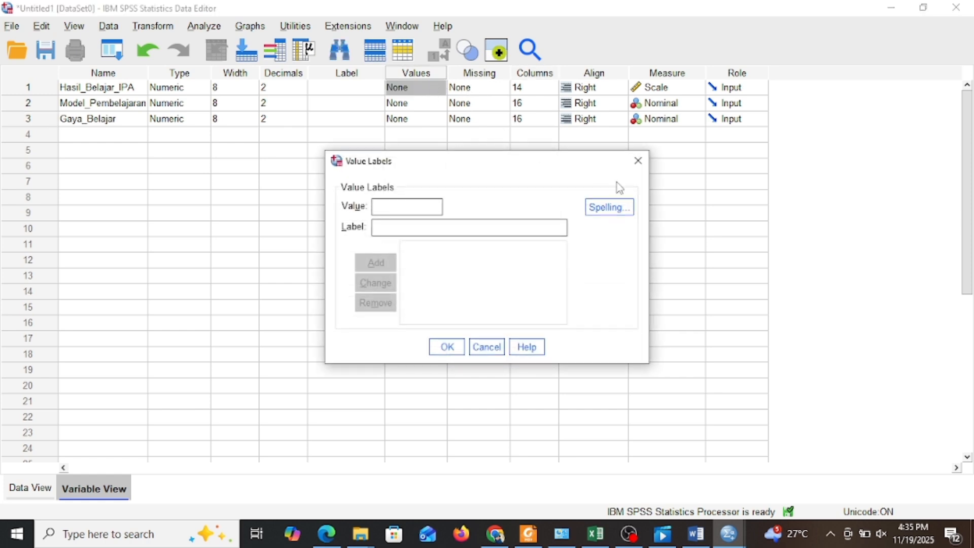
click(638, 160)
click(435, 107)
click(437, 105)
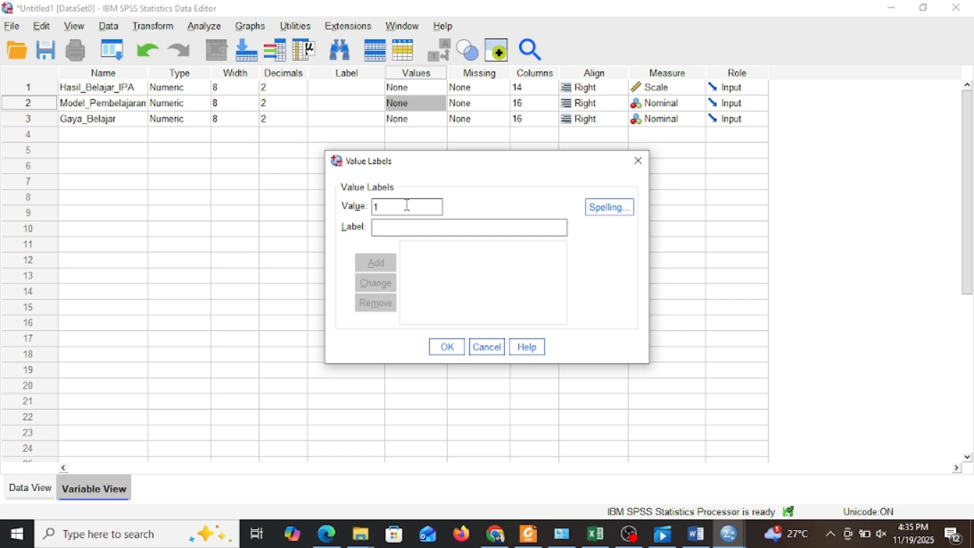
text(PBL)
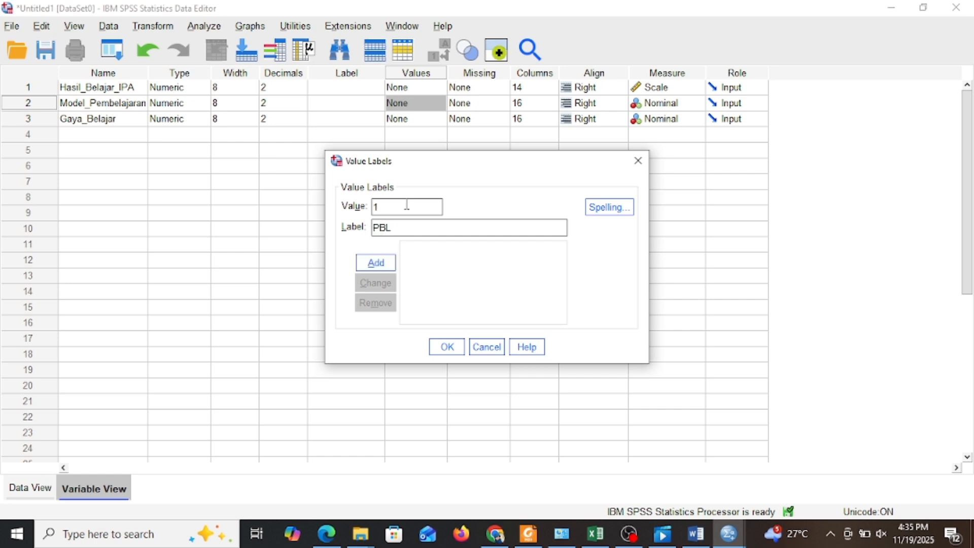
click(374, 262)
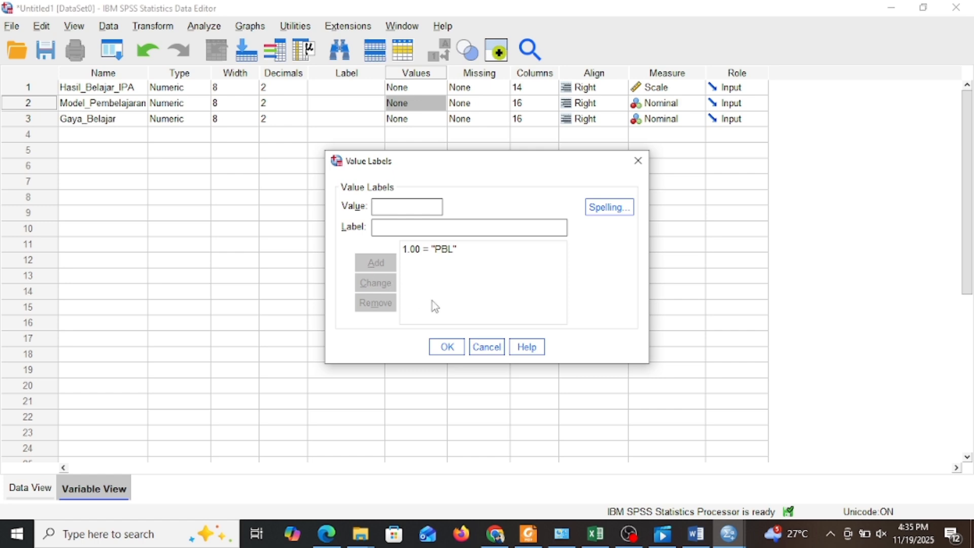
click(446, 347)
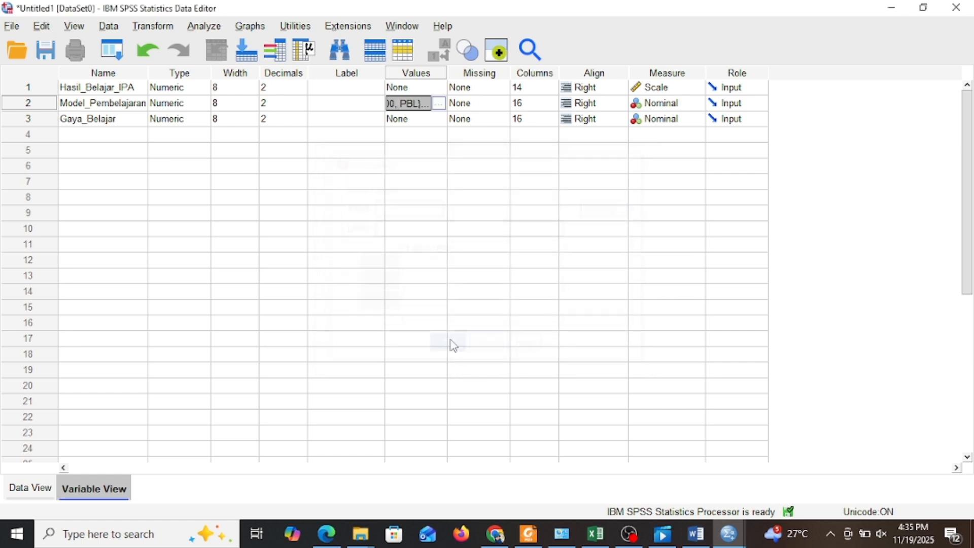
Add a second value label, 2 = DL, to Model_Pembelajaran
click(440, 103)
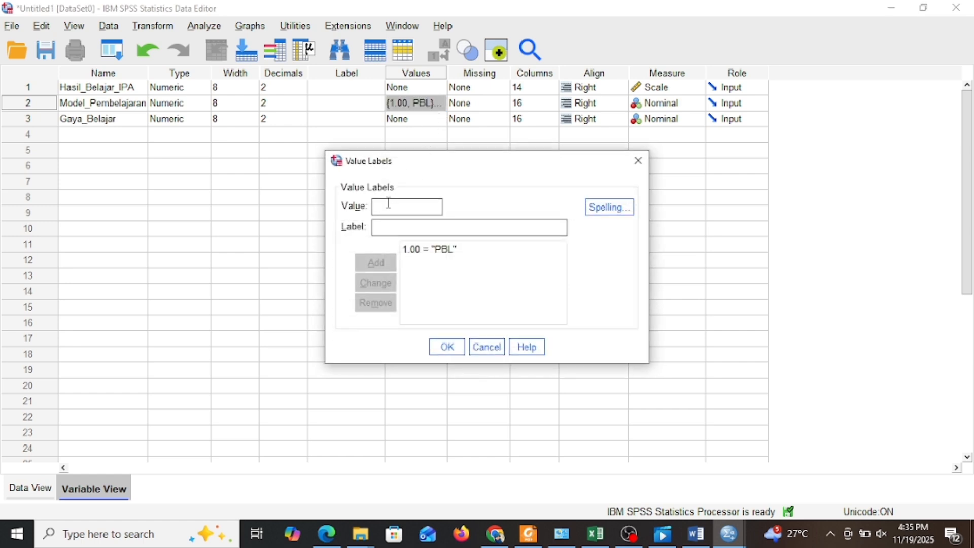
text(2)
click(391, 228)
text(DL)
click(377, 262)
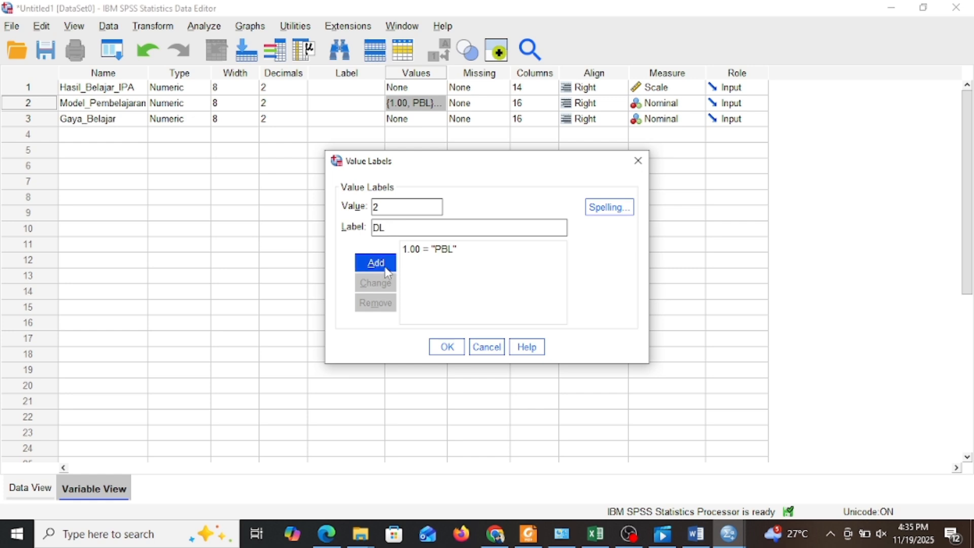
click(448, 347)
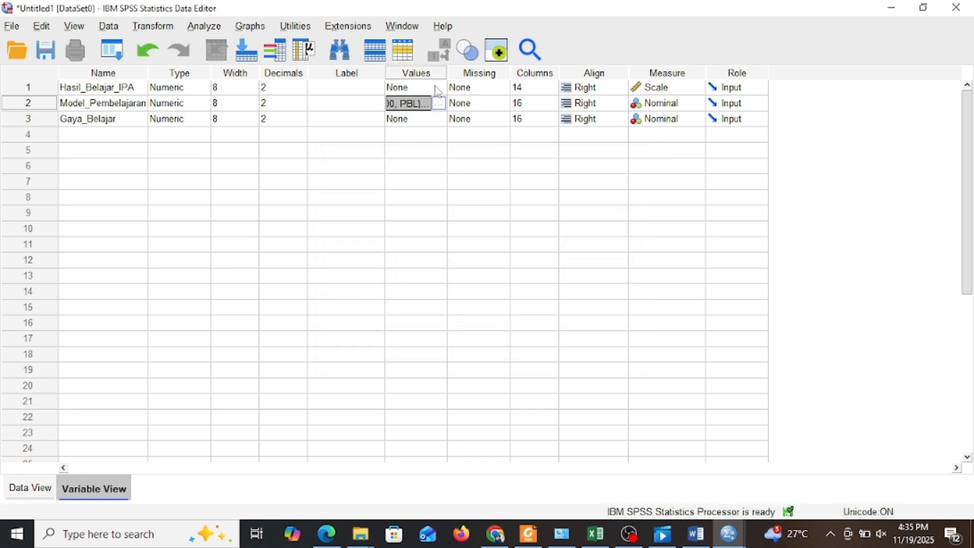
Add a third value label, 3 = Konv, to Model_Pembelajaran
click(440, 103)
text(3)
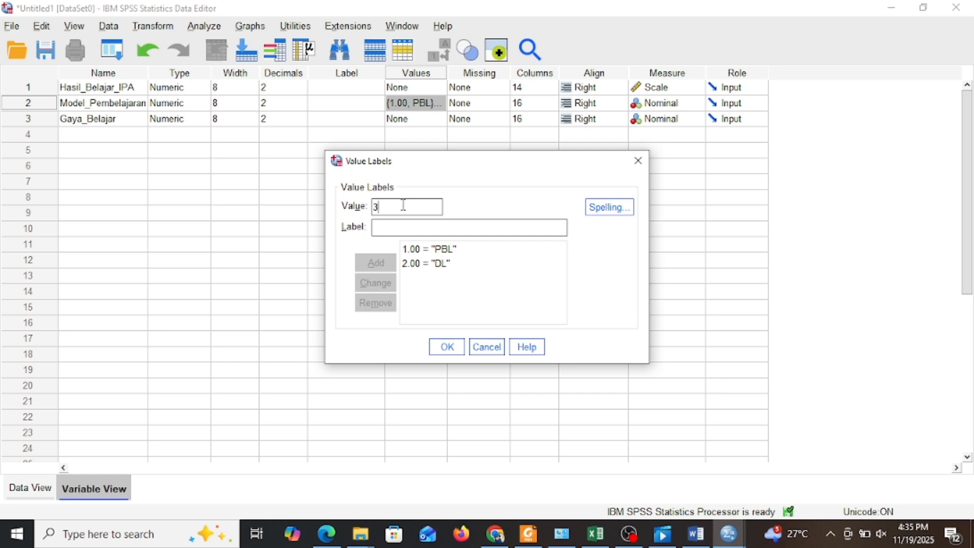
text(Konv)
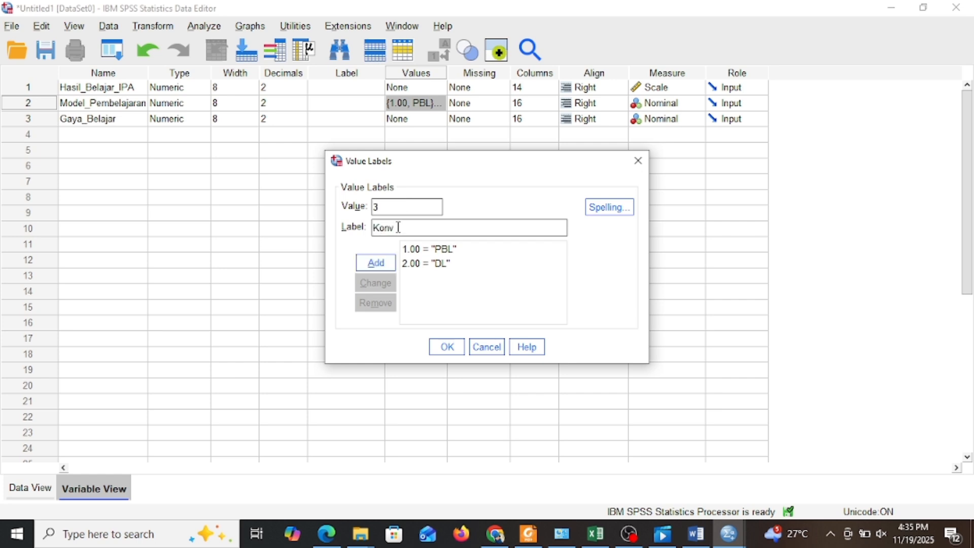
click(376, 263)
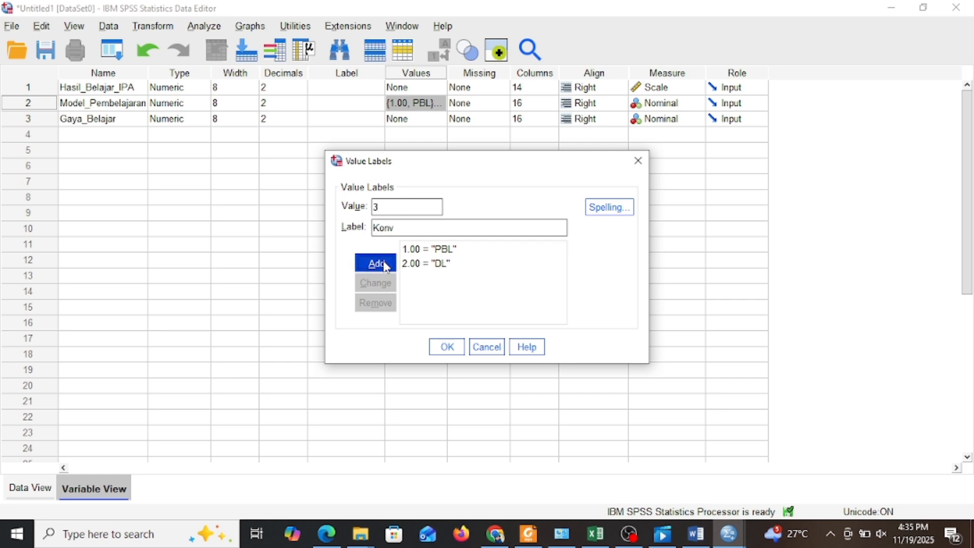
click(447, 350)
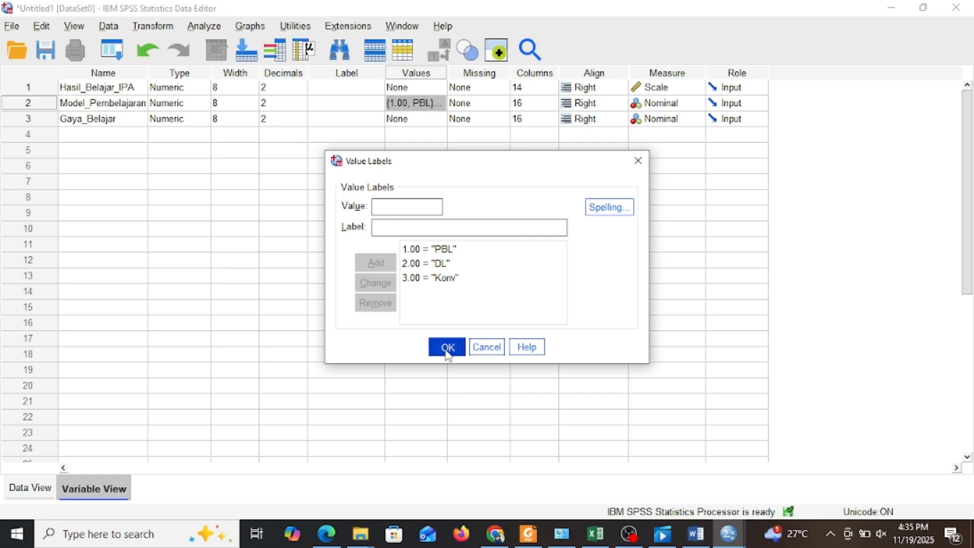
Add the value label 1 = Visual to the Gaya_Belajar variable
click(440, 119)
click(439, 119)
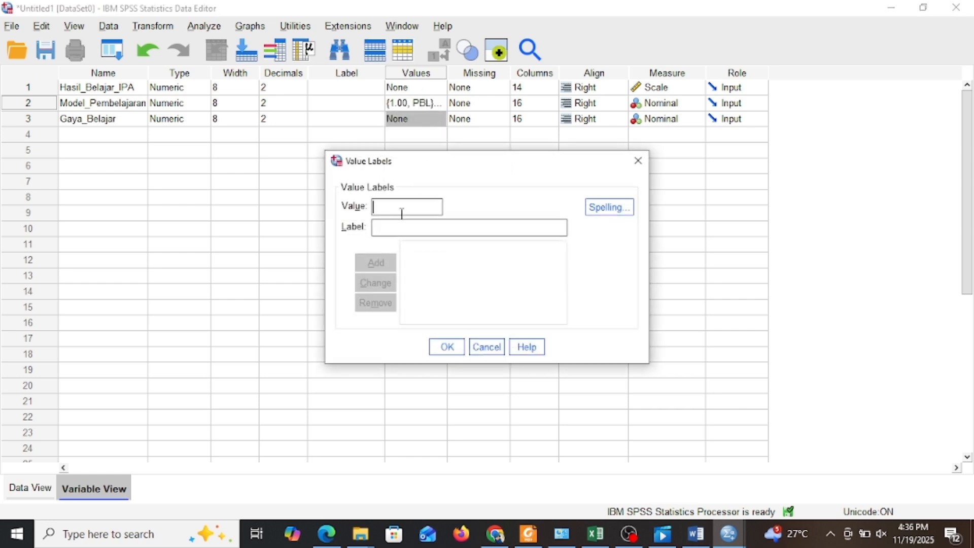
click(392, 229)
text(B)
key(BackSpace)
text(Visual)
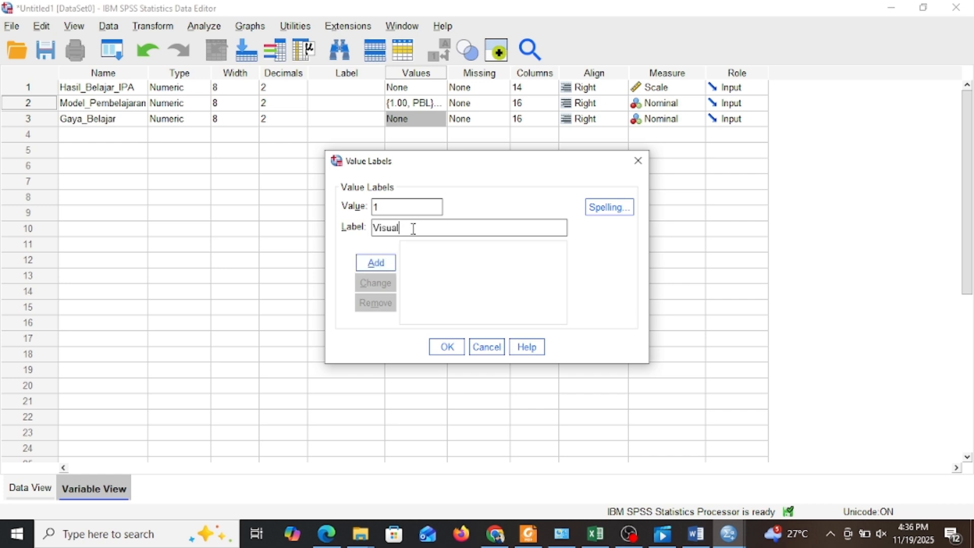
click(378, 262)
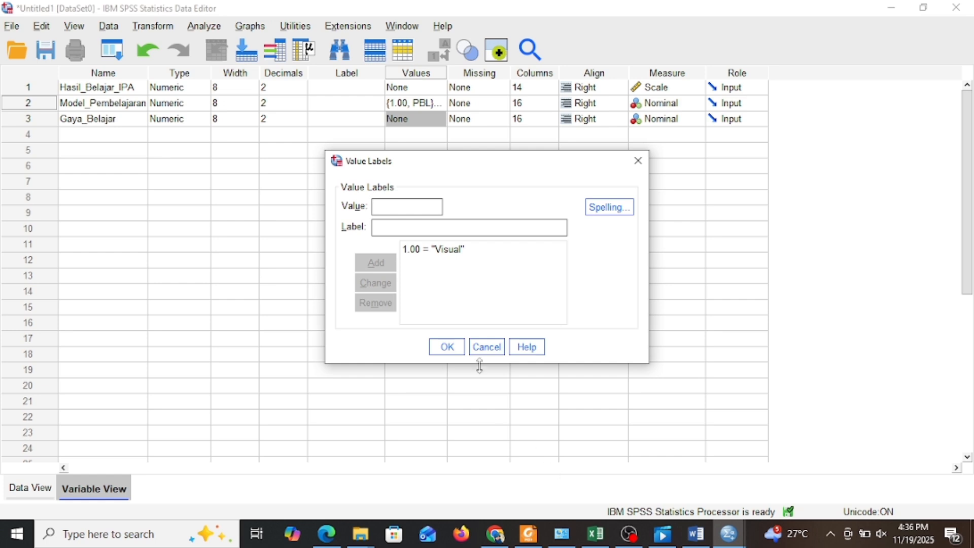
click(447, 348)
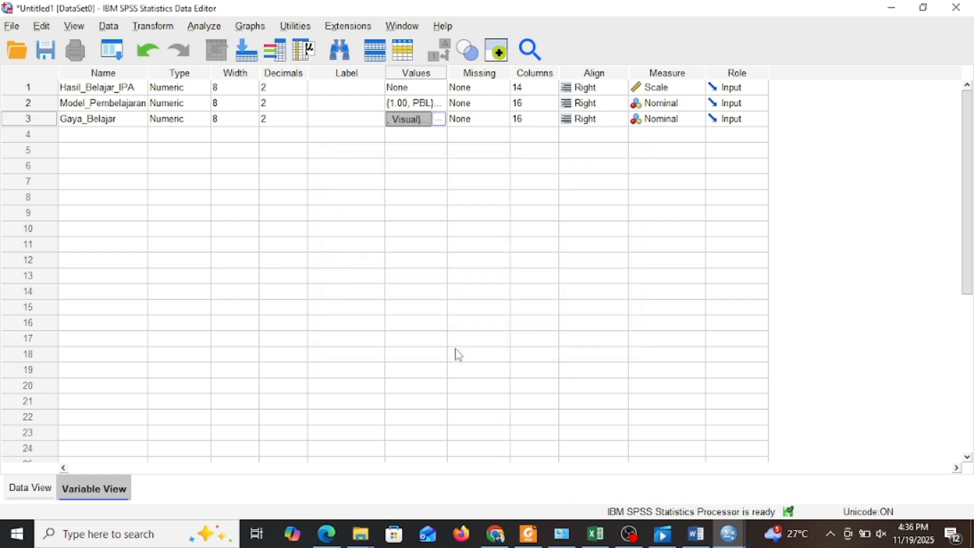
Add the value labels 2 = Auditori and 3 = Kinestetik to Gaya_Belajar
click(438, 119)
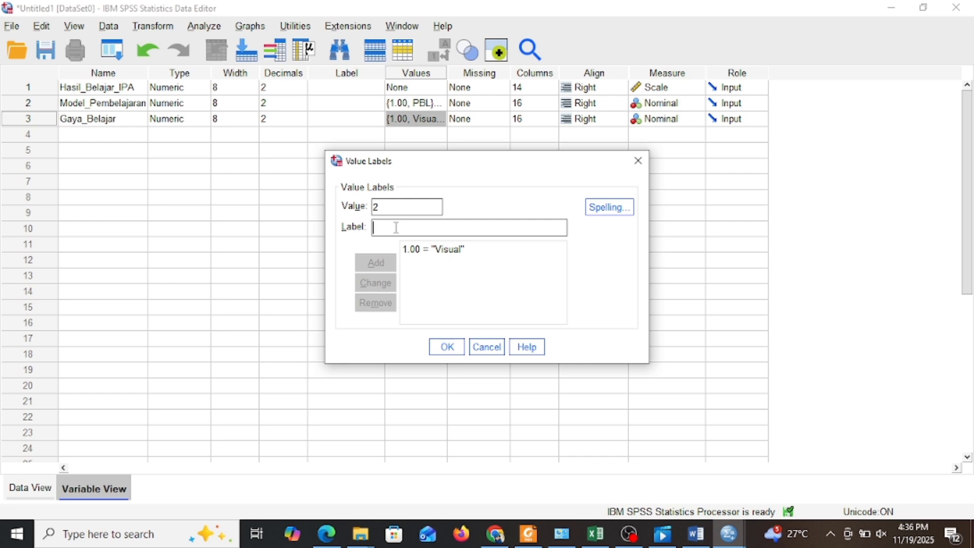
text(Auditori)
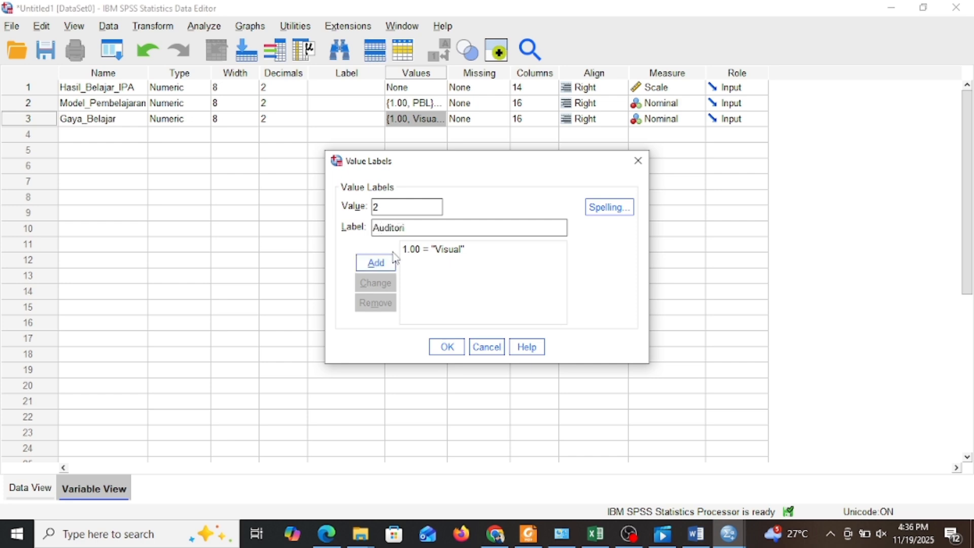
click(393, 263)
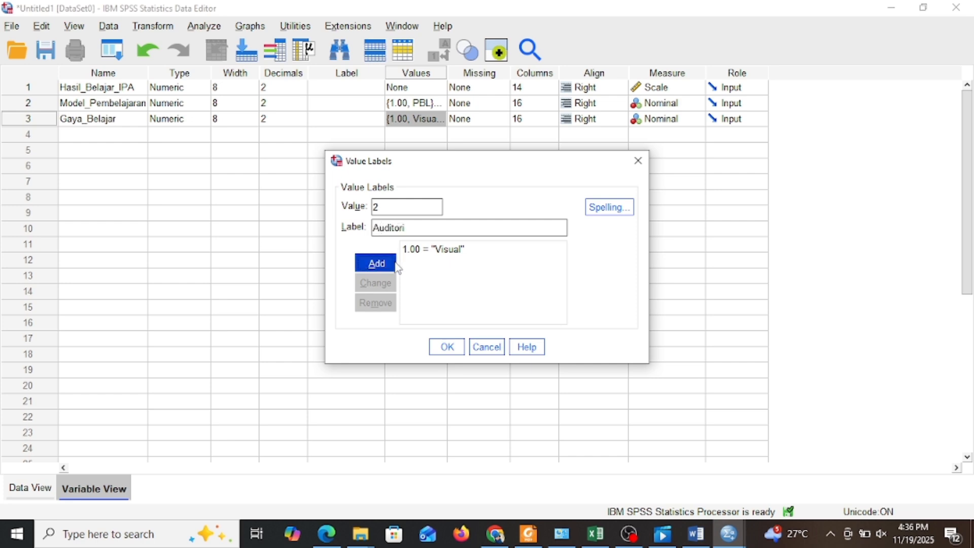
click(399, 224)
text(Kinestetik)
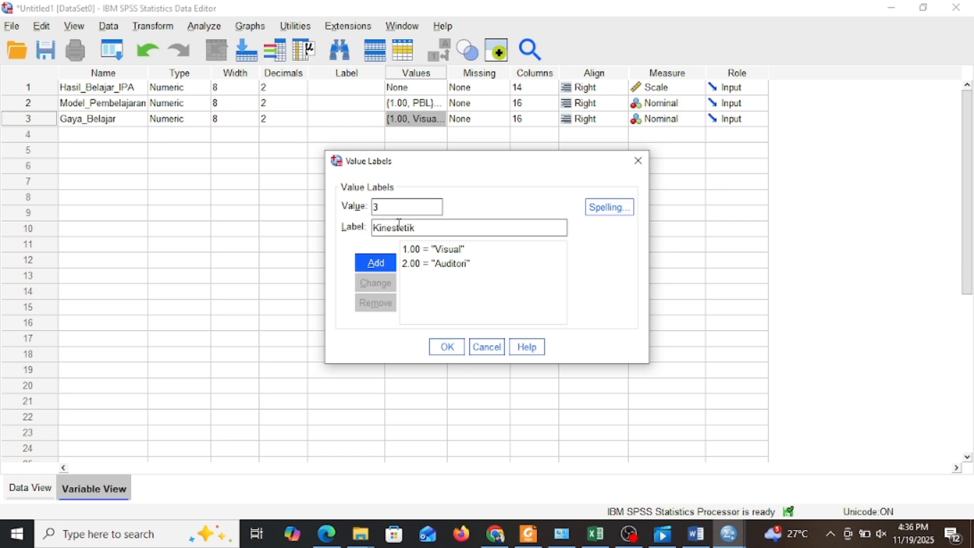
click(376, 263)
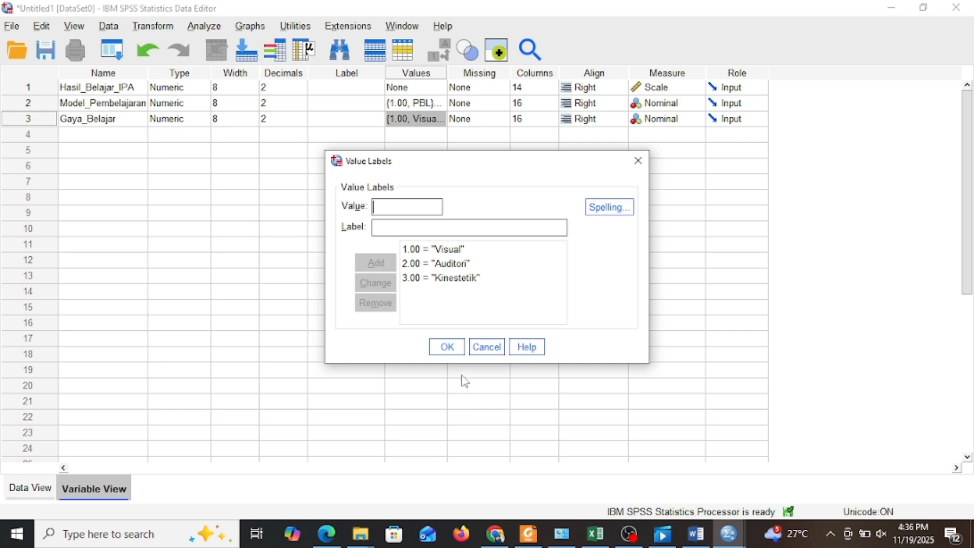
click(448, 346)
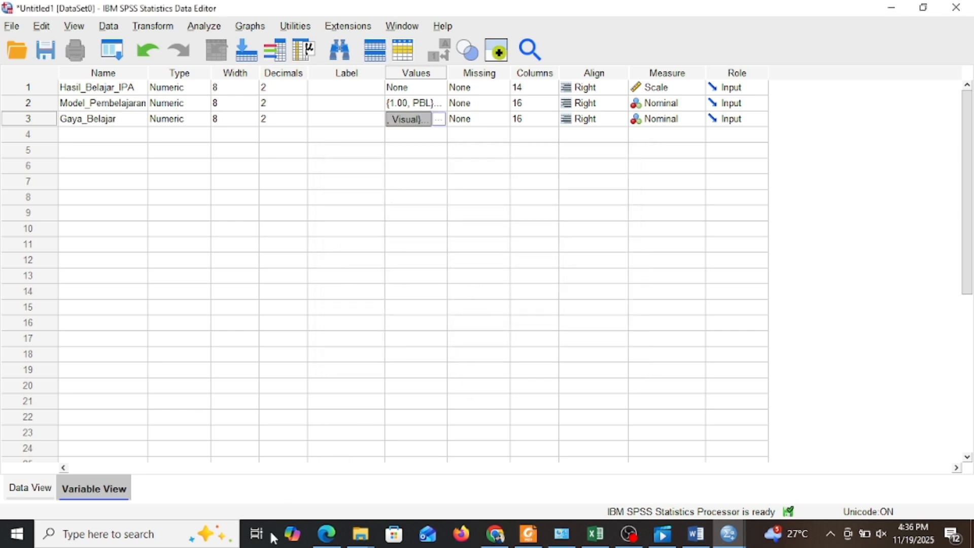
Show the empty data grid in Data View and switch to the Excel workbook Book2 holding the source data
click(41, 487)
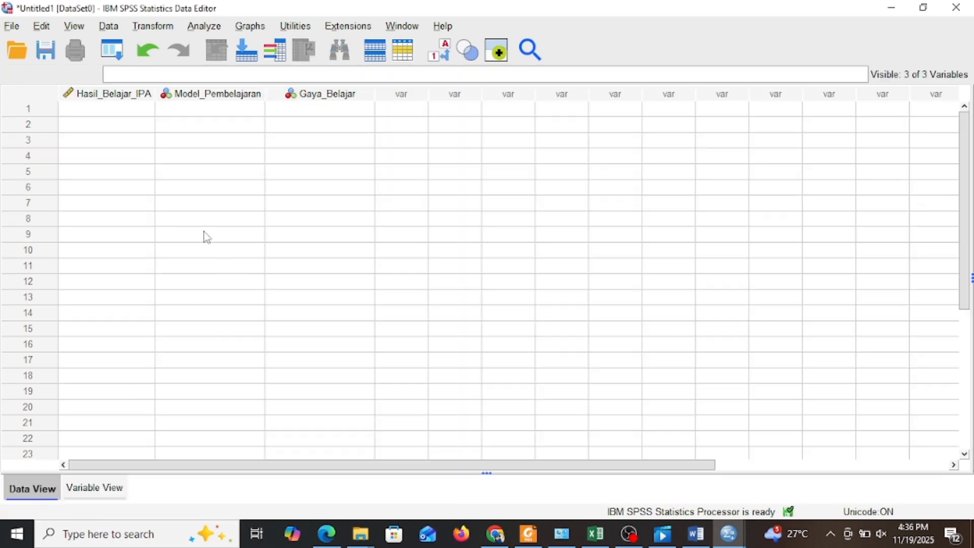
click(137, 115)
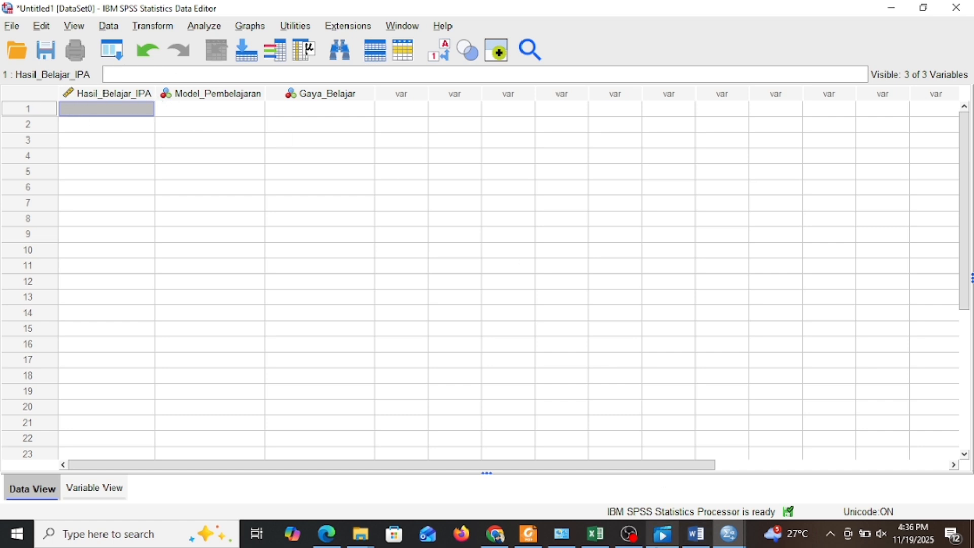
click(610, 539)
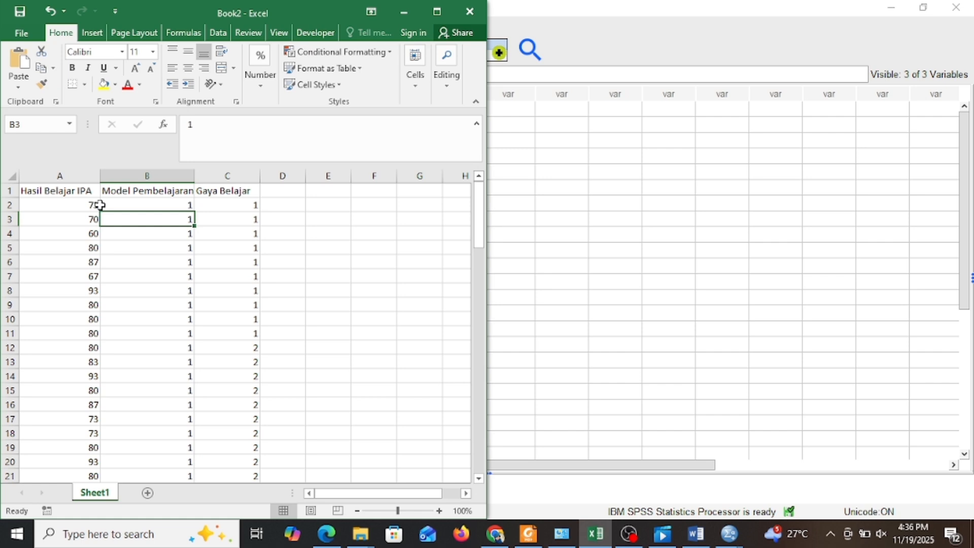
Select and copy the Hasil Belajar IPA scores in cells A2:A91, without the header
click(86, 202)
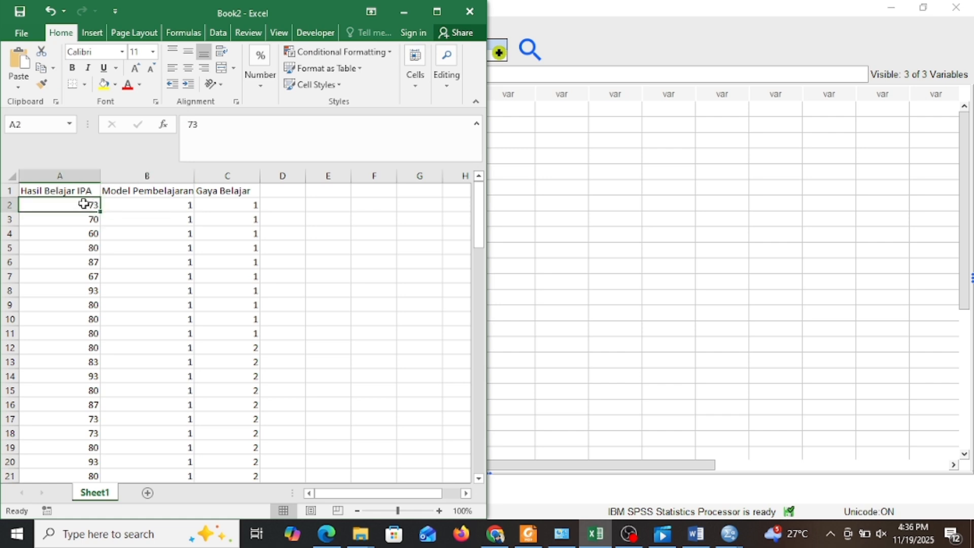
key(shift+Down)
key(shift+Down)
key(shift+Down)
key(shift+Down)
key(shift+Down)
key(shift+Down)
key(shift+Down)
key(shift+Down)
key(shift+Down)
key(shift+Down)
key(shift+Down)
key(shift+Down)
key(shift+Down)
key(shift+Down)
key(shift+Down)
key(shift+Down)
key(shift+Down)
key(shift+Down)
key(shift+Down)
key(shift+Down)
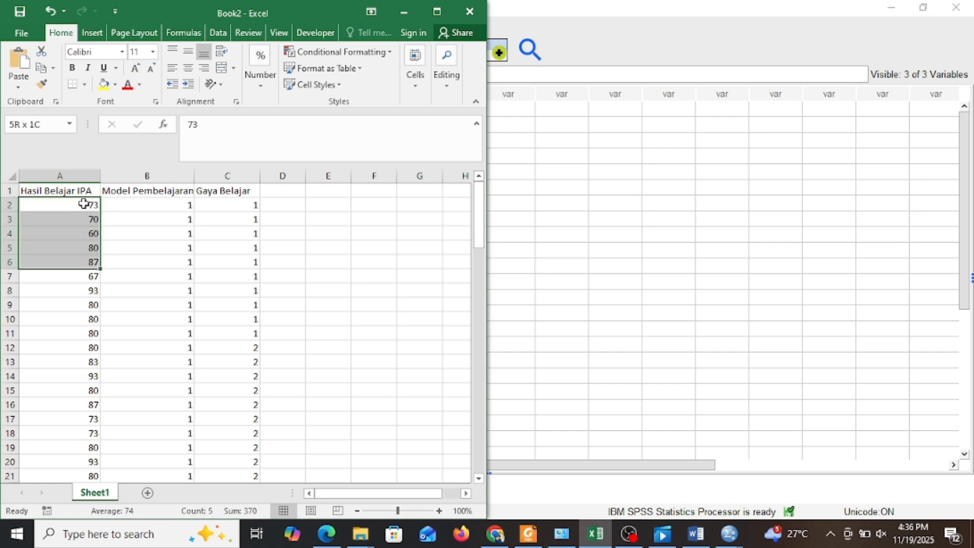
key(shift+Down)
key(shift+Down)
key(shift+Down)
key(shift+Down)
key(shift+Down)
key(shift+Down)
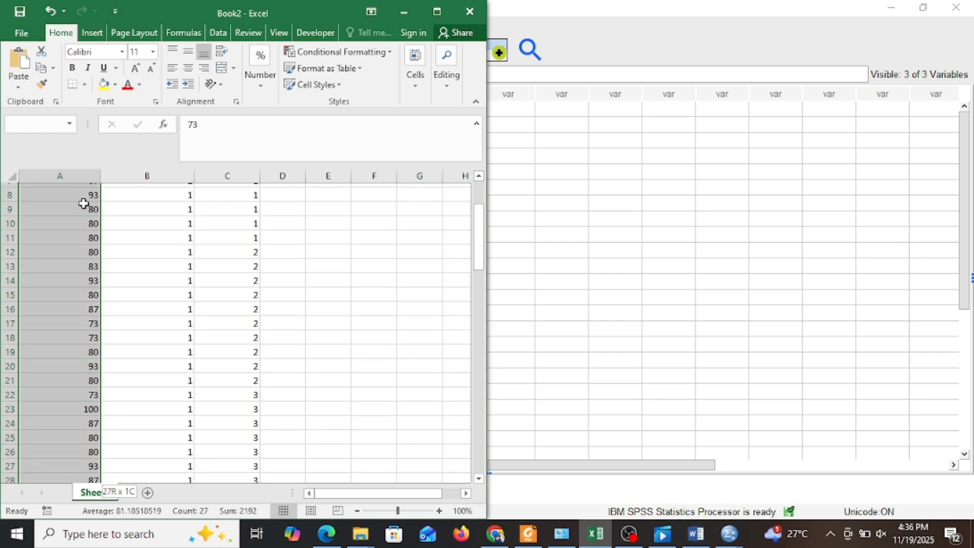
key(shift+Down)
key(shift+Down)
key(shift+Down)
key(shift+Down)
key(shift+Down)
key(shift+Down)
key(shift+Down)
key(shift+Down)
key(shift+Down)
key(shift+Down)
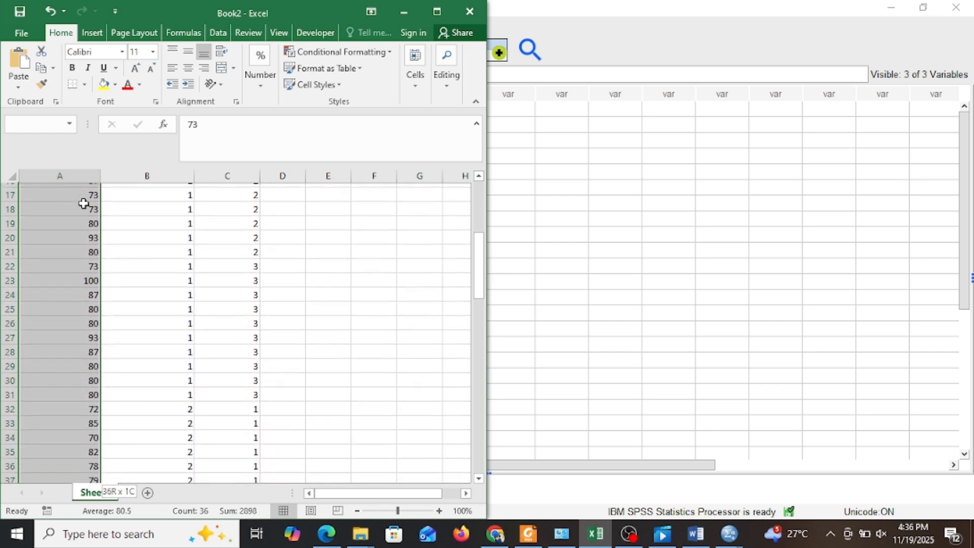
key(shift+Down)
key(shift+Down)
key(shift+Down)
key(shift+Down)
key(shift+Down)
key(shift+Down)
key(shift+Down)
key(shift+Down)
key(shift+Down)
key(shift+Down)
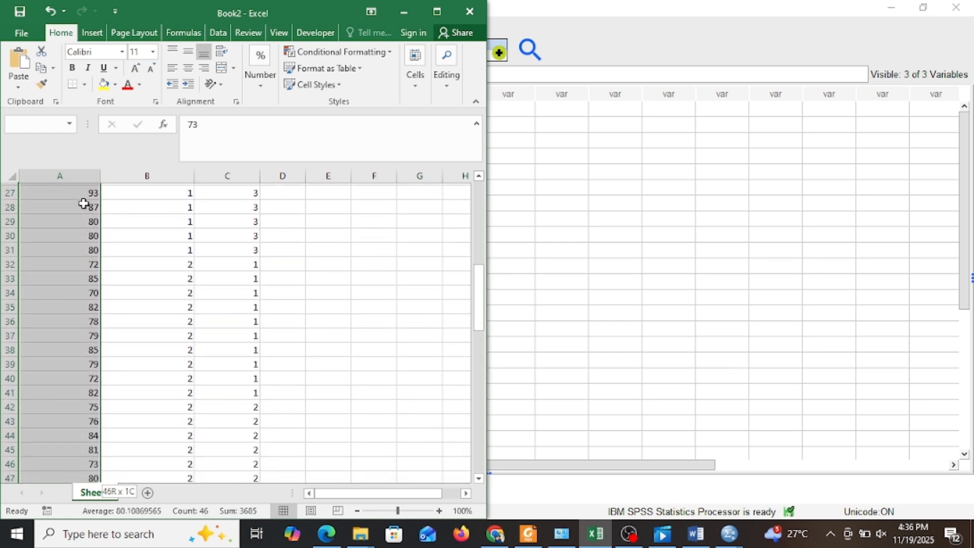
key(shift+Down)
key(shift+Down)
key(shift+Down)
key(shift+Down)
key(shift+Down)
key(shift+Down)
key(shift+Down)
key(shift+Down)
key(shift+Down)
key(shift+Down)
key(shift+Down)
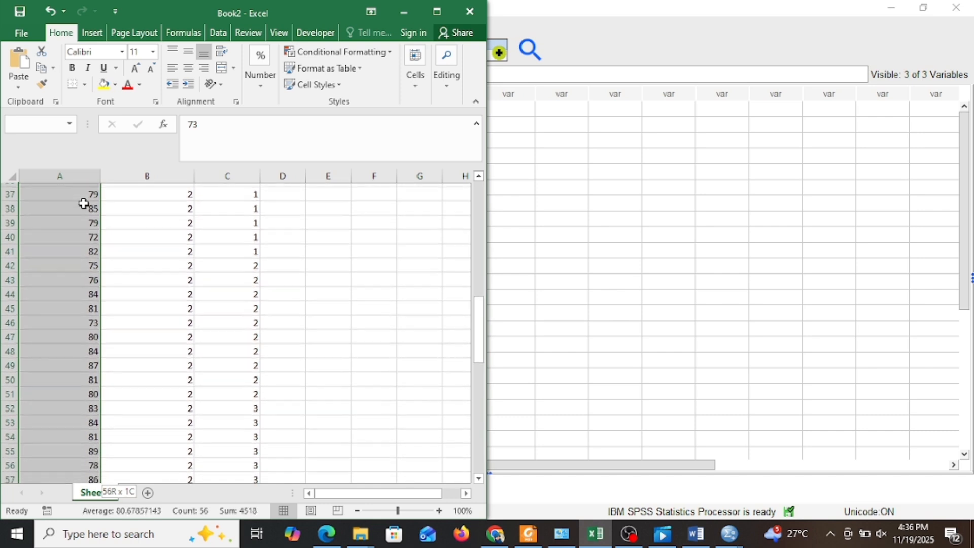
key(shift+Down)
key(shift+Down)
key(shift+Down)
key(shift+Down)
key(shift+Down)
key(shift+Down)
key(shift+Down)
key(shift+Down)
key(shift+Down)
key(shift+Down)
key(shift+Down)
key(shift+Down)
key(shift+Down)
key(shift+Down)
key(shift+Down)
key(shift+Down)
key(shift+Down)
key(shift+Down)
key(shift+Down)
key(shift+Down)
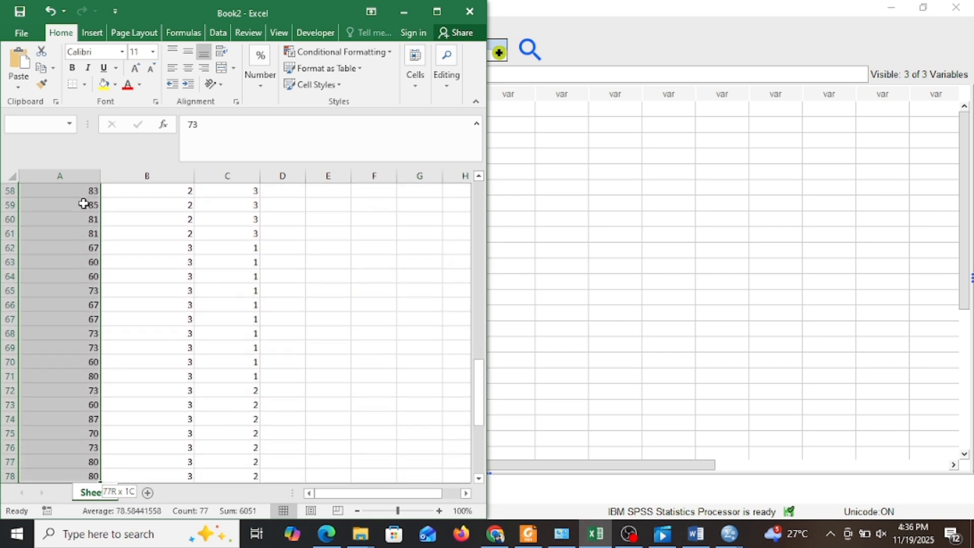
key(shift+Down)
key(shift+Down)
key(shift+Down)
key(shift+Down)
key(shift+Down)
key(shift+Down)
key(shift+Down)
key(shift+Down)
key(shift+Down)
key(shift+Down)
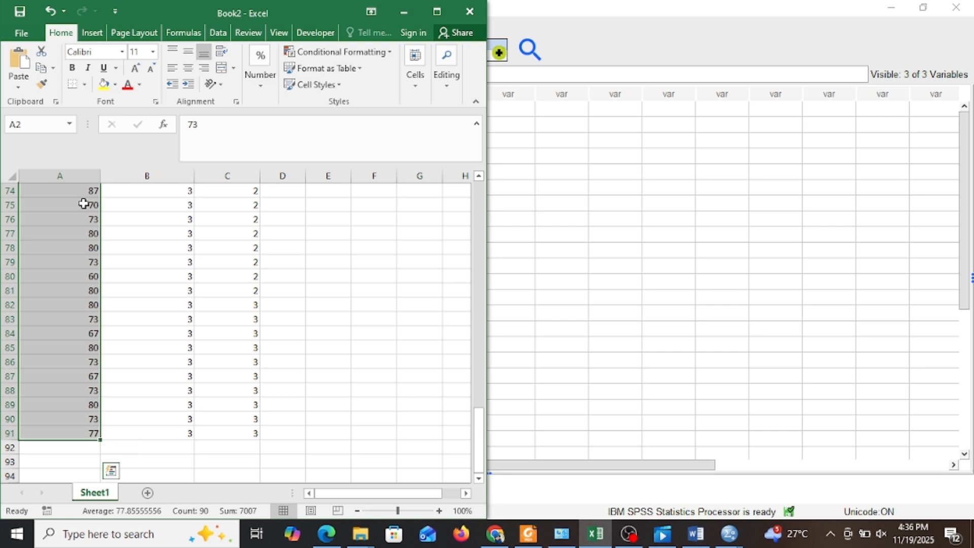
Return to the SPSS Data Editor and paste the scores into the Hasil_Belajar_IPA column starting at row 1
click(613, 141)
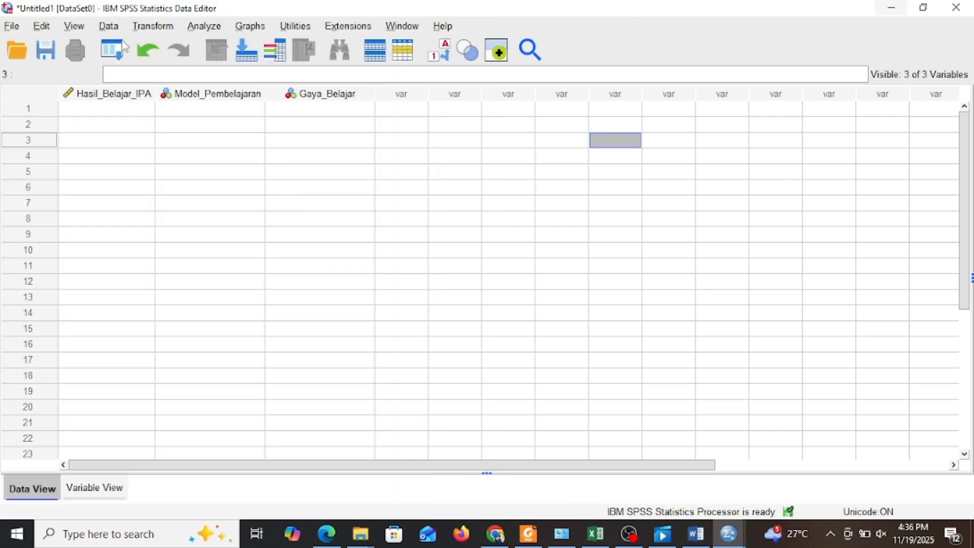
click(72, 111)
key(ctrl+v)
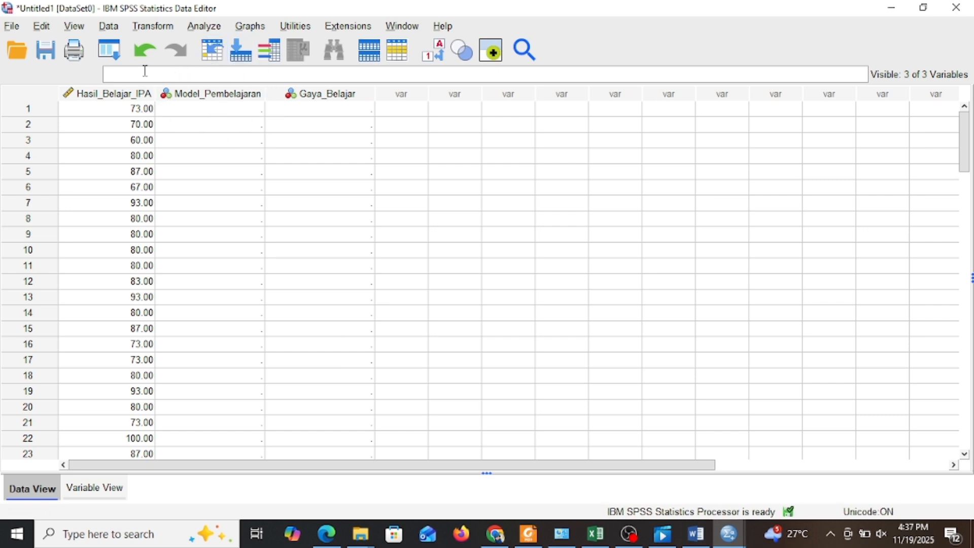
Switch to the Excel workbook Book2 and copy the Model Pembelajaran codes with value 1 in cells B2:B31
click(595, 534)
scroll(168, 252, up, 7)
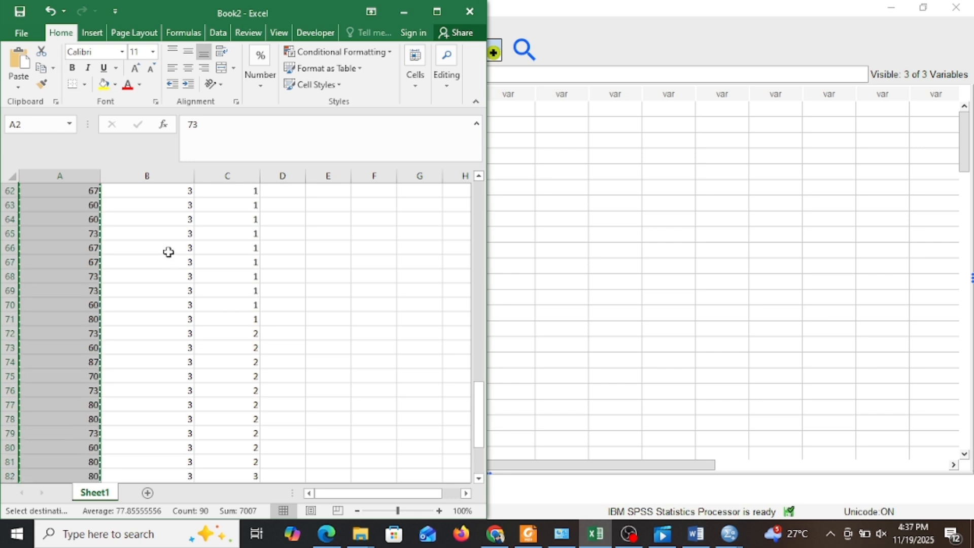
scroll(169, 253, up, 11)
click(162, 206)
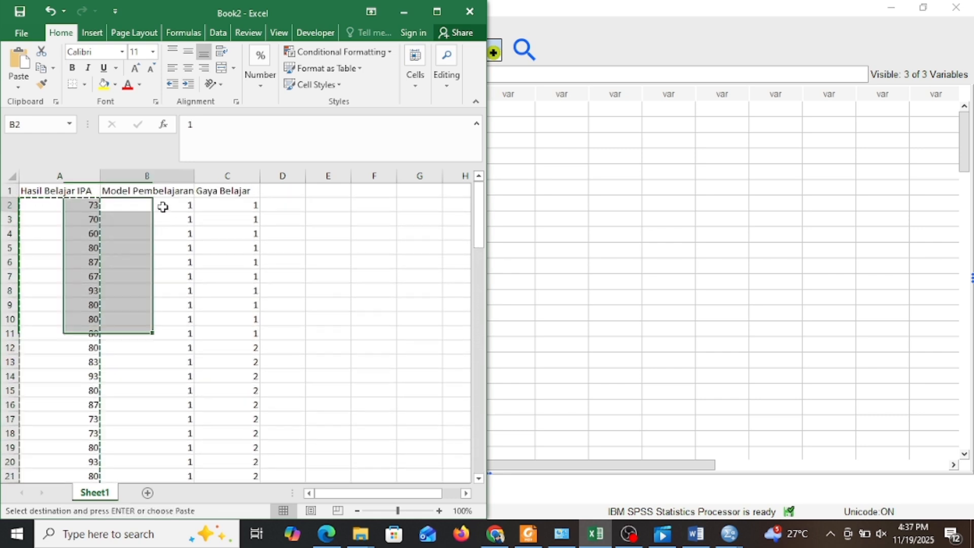
key(shift+Down)
key(shift+Down)
key(shift+Down)
key(shift+Down)
key(shift+Down)
key(shift+Down)
key(shift+Down)
key(shift+Down)
key(shift+Down)
key(shift+Down)
key(shift+Down)
key(shift+Down)
key(shift+Down)
key(shift+Down)
key(shift+Down)
key(shift+Down)
key(shift+Down)
key(shift+Down)
key(shift+Down)
key(shift+Down)
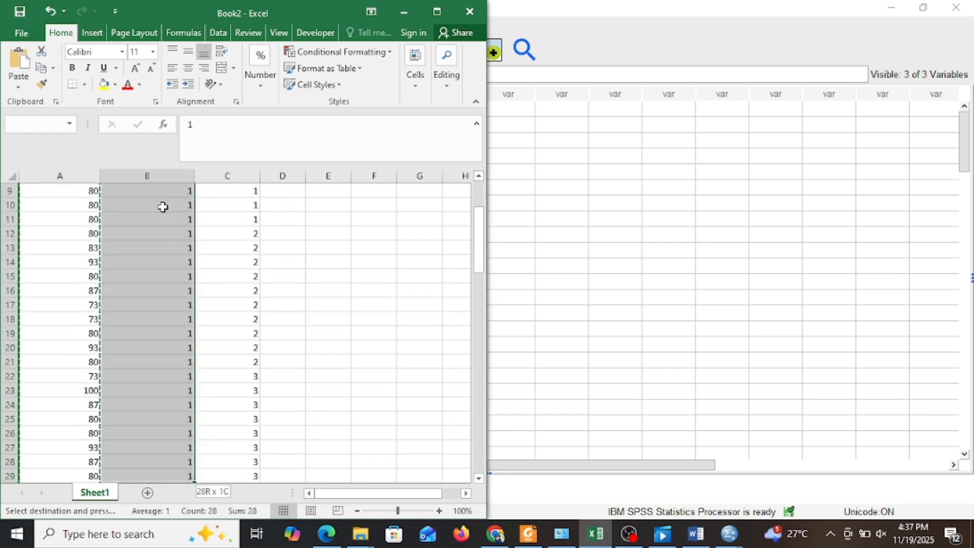
key(shift+Down)
key(shift+Down)
key(shift+Down)
key(shift+Down)
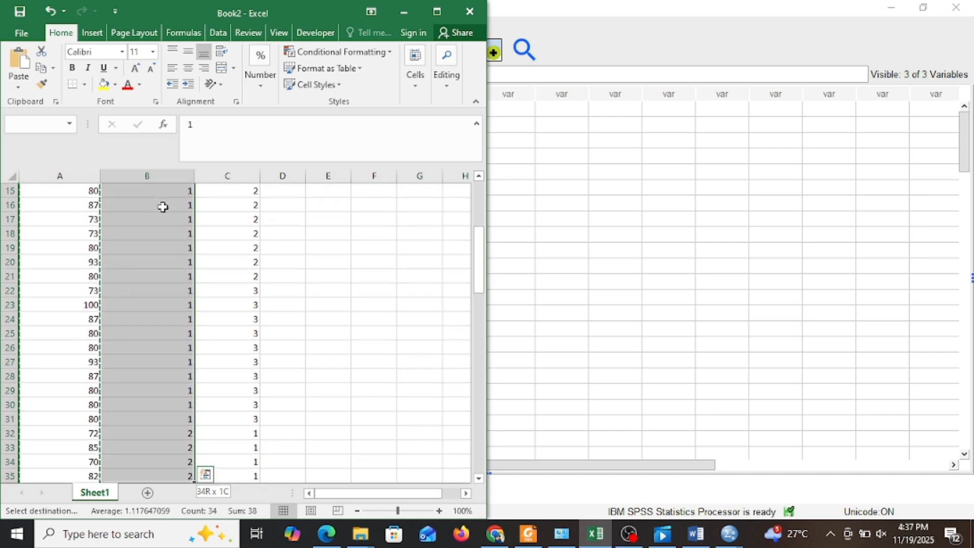
key(shift+Up)
key(shift+Up)
key(ctrl+c)
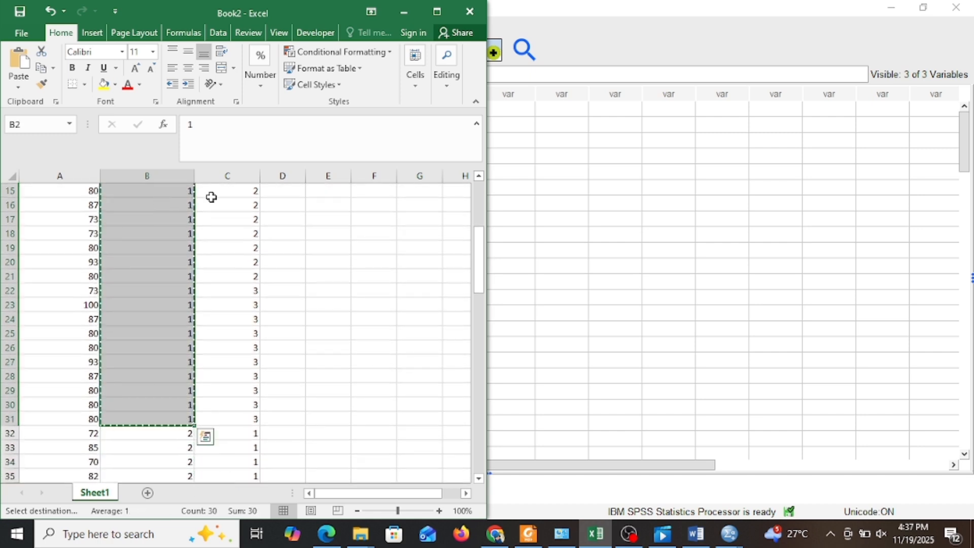
Return to the SPSS Data Editor, paste the codes into Model_Pembelajaran from row 1, and select that column's empty cell in row 31
click(542, 127)
click(181, 106)
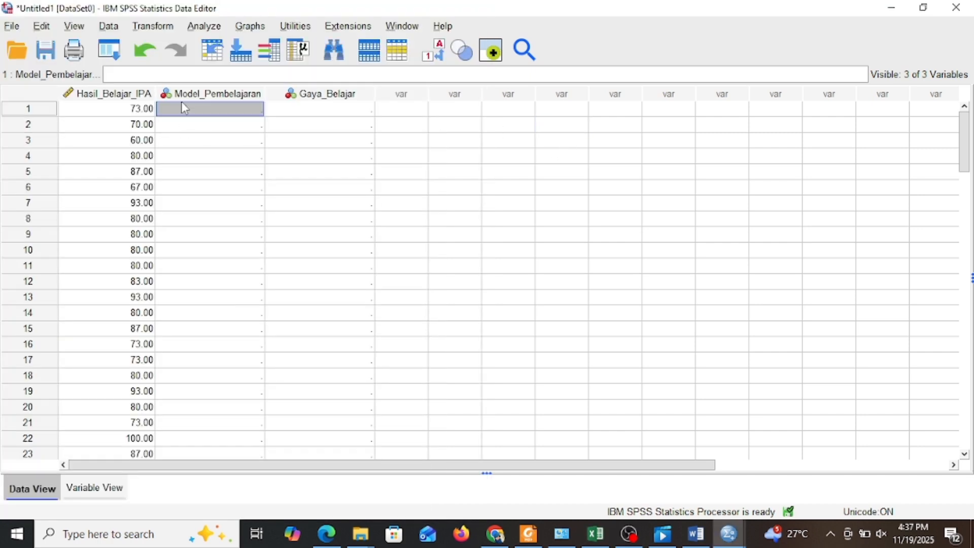
key(ctrl+v)
scroll(234, 187, down, 7)
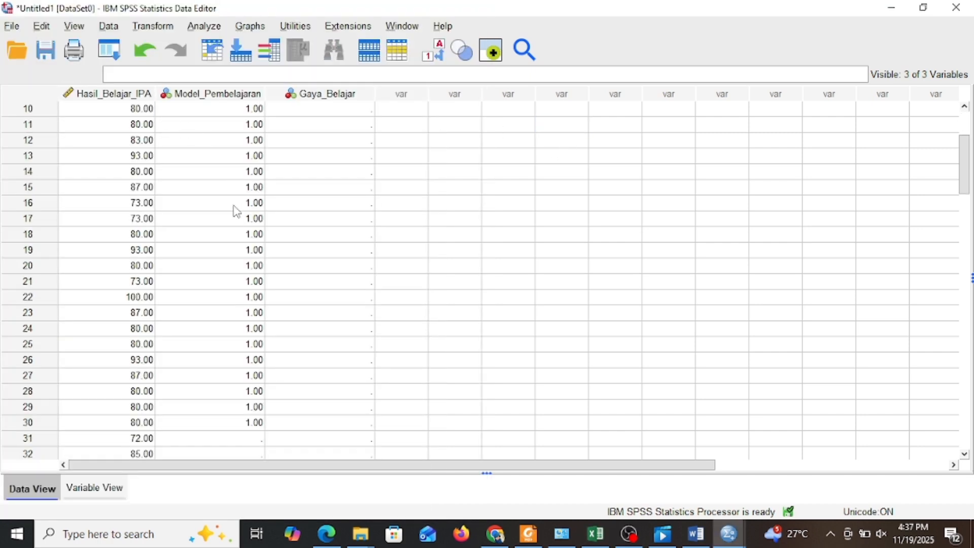
click(235, 250)
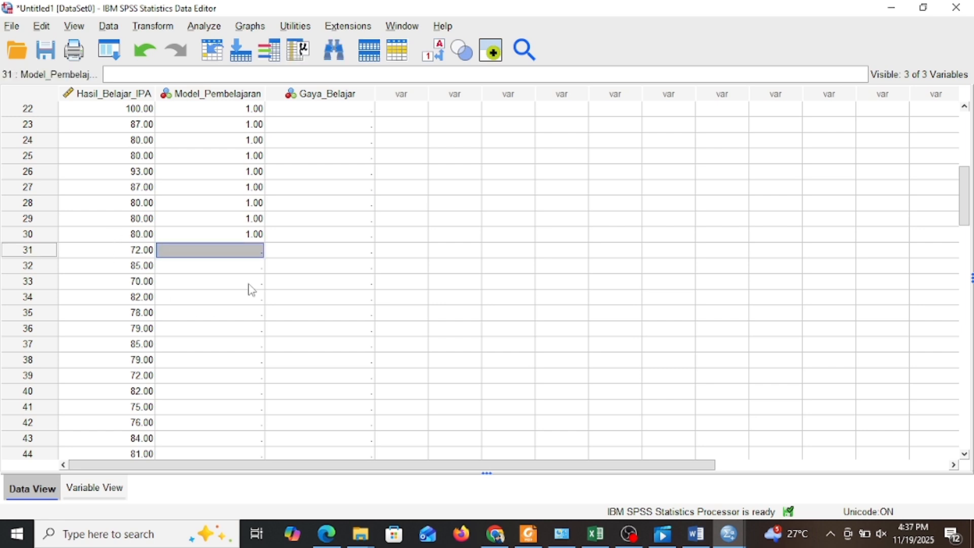
Switch to Excel and copy the Model Pembelajaran codes with value 2 in cells B32:B61
click(596, 533)
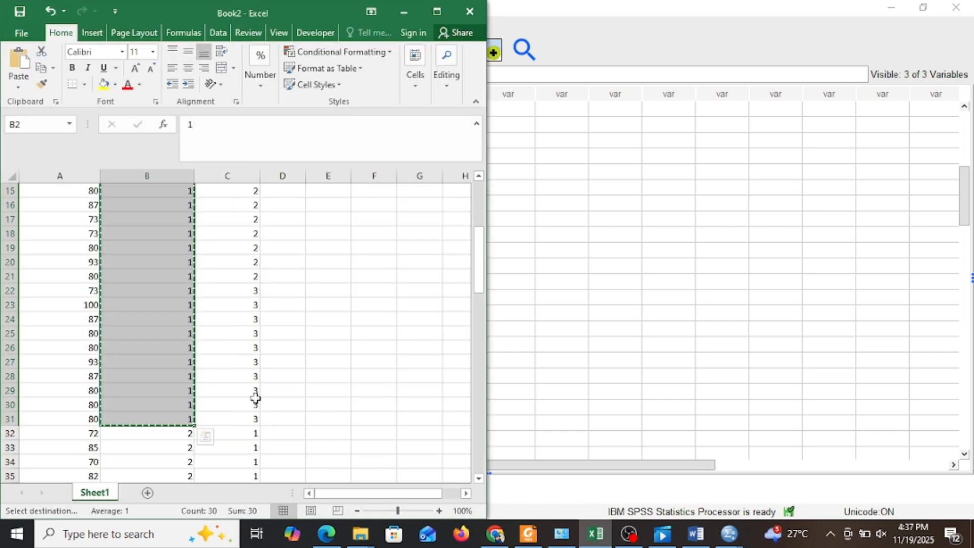
click(146, 438)
key(shift+Down)
key(shift+Down)
key(shift+Down)
key(shift+Down)
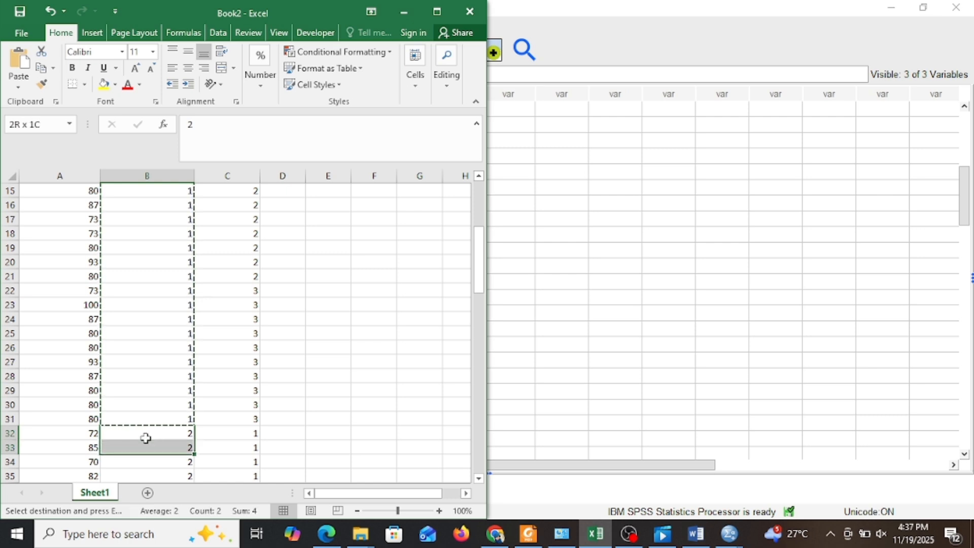
key(shift+Down)
key(shift+Down)
key(shift+Down)
key(shift+Down)
key(shift+Down)
key(shift+Down)
key(shift+Down)
key(shift+Down)
key(shift+Down)
key(shift+Down)
key(shift+Down)
key(shift+Down)
key(shift+Down)
key(shift+Down)
key(shift+Down)
key(shift+Down)
key(shift+Down)
key(shift+Down)
key(shift+Down)
key(shift+Down)
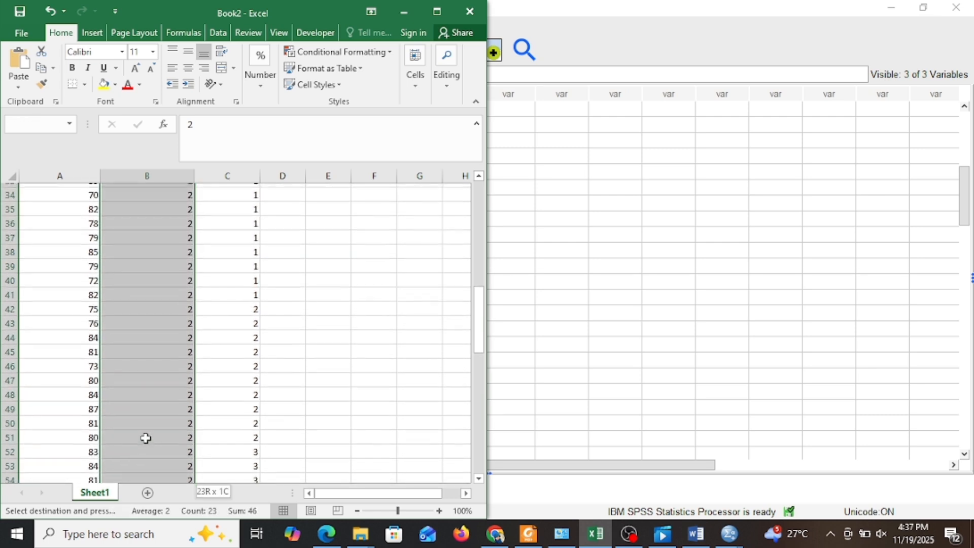
key(shift+Down)
key(shift+Down)
key(shift+Down)
key(shift+Down)
key(shift+Down)
key(shift+Down)
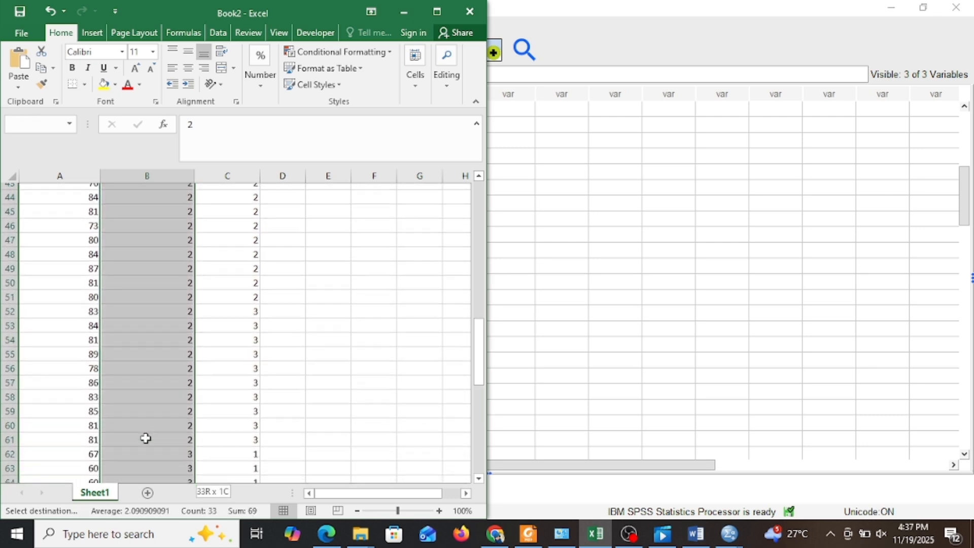
key(ctrl+v)
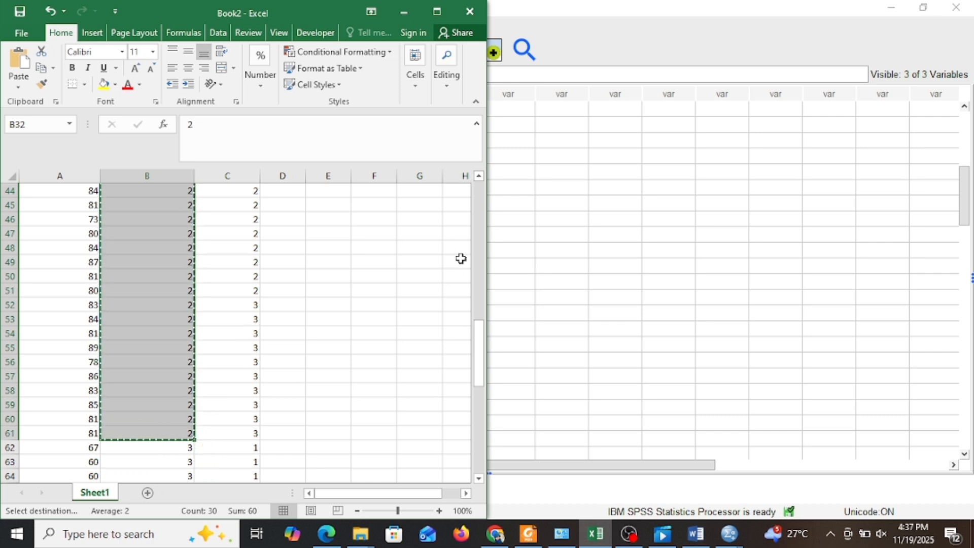
Return to SPSS, paste the codes into Model_Pembelajaran from row 31, and select that column's empty cell in row 61
click(519, 176)
click(248, 253)
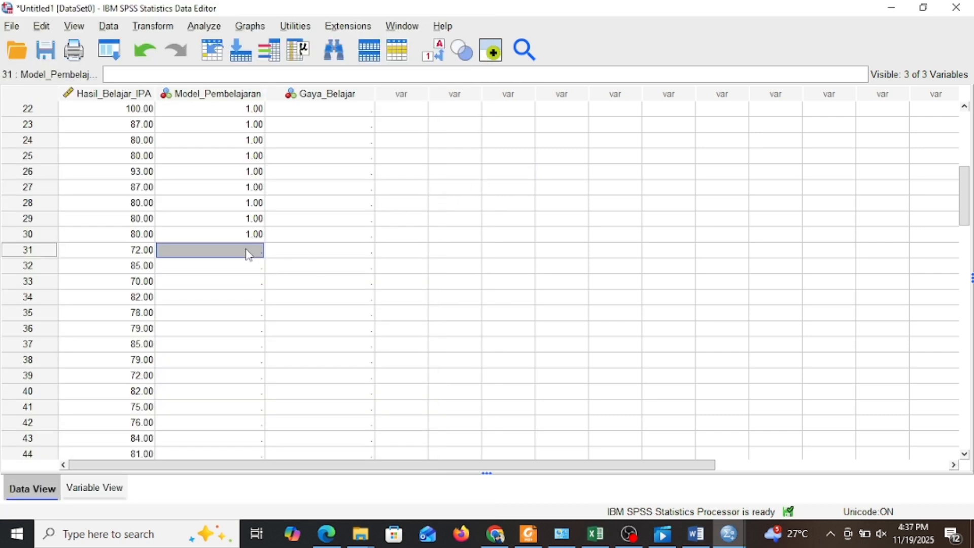
key(ctrl+v)
scroll(254, 330, down, 8)
click(249, 345)
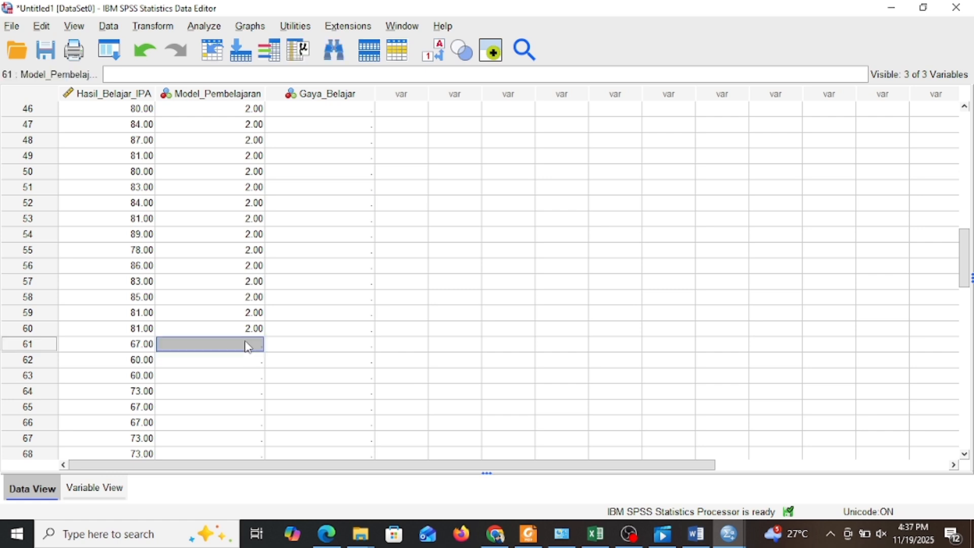
Switch to Excel and copy the Model Pembelajaran codes with value 3 in cells B62:B91
click(596, 533)
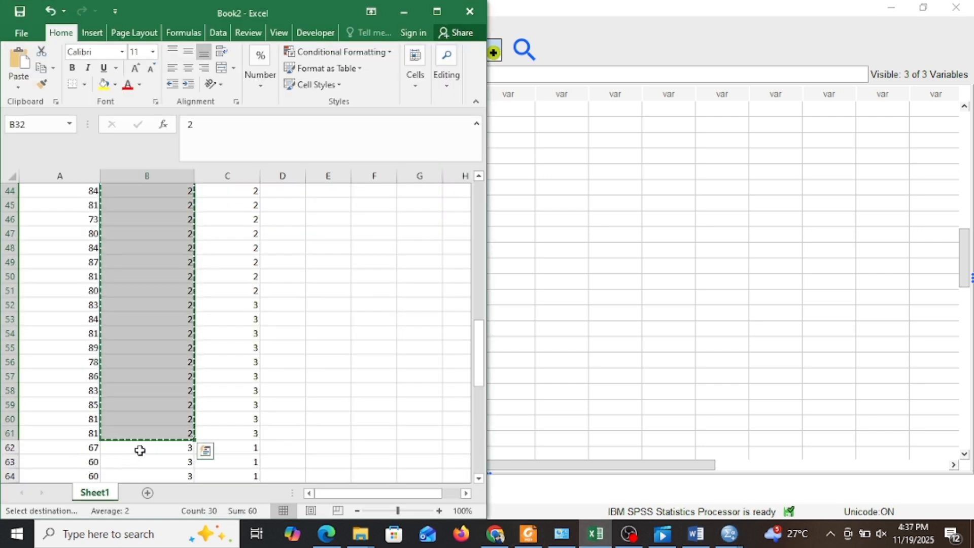
drag(140, 450, 157, 455)
key(ctrl+c)
Return to SPSS, paste the codes into Model_Pembelajaran from row 61, and select the first cell of Gaya_Belajar
click(444, 267)
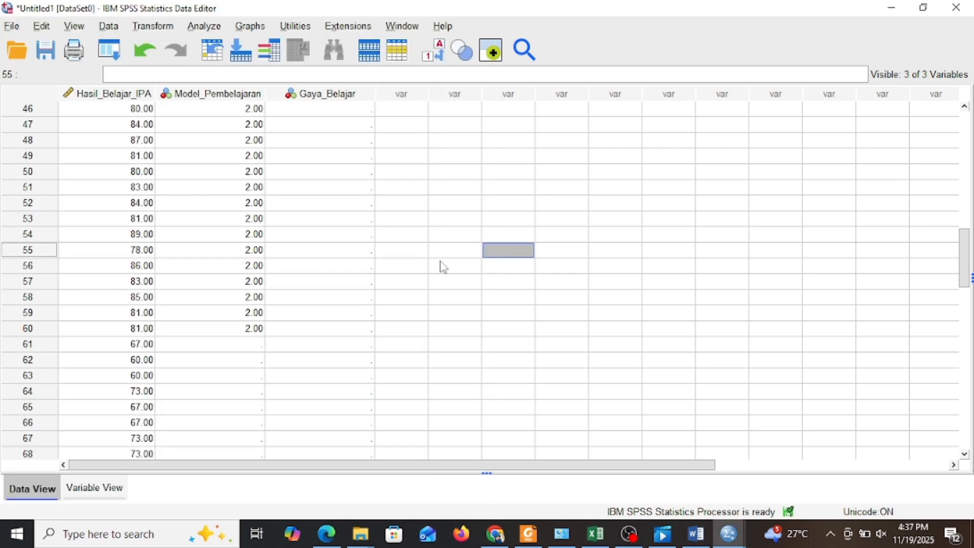
click(232, 346)
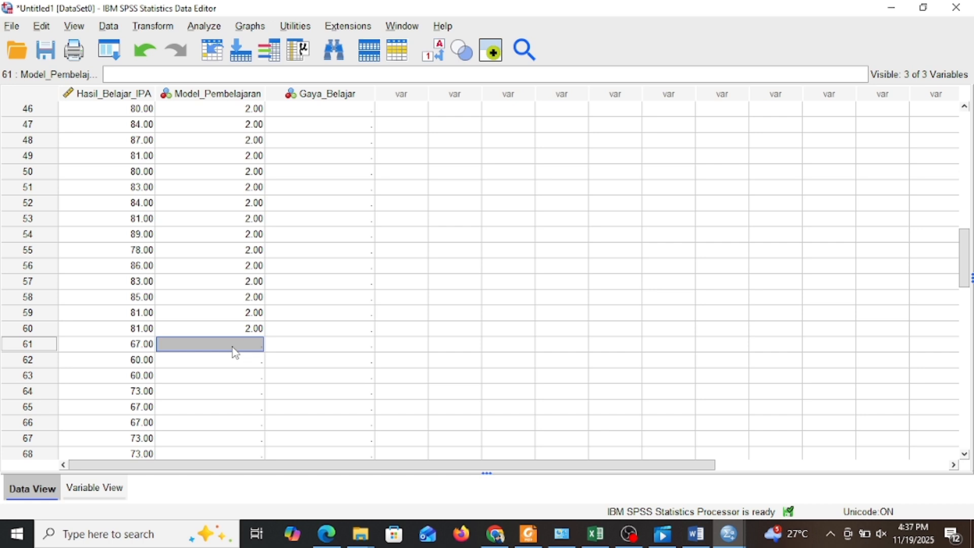
key(ctrl+v)
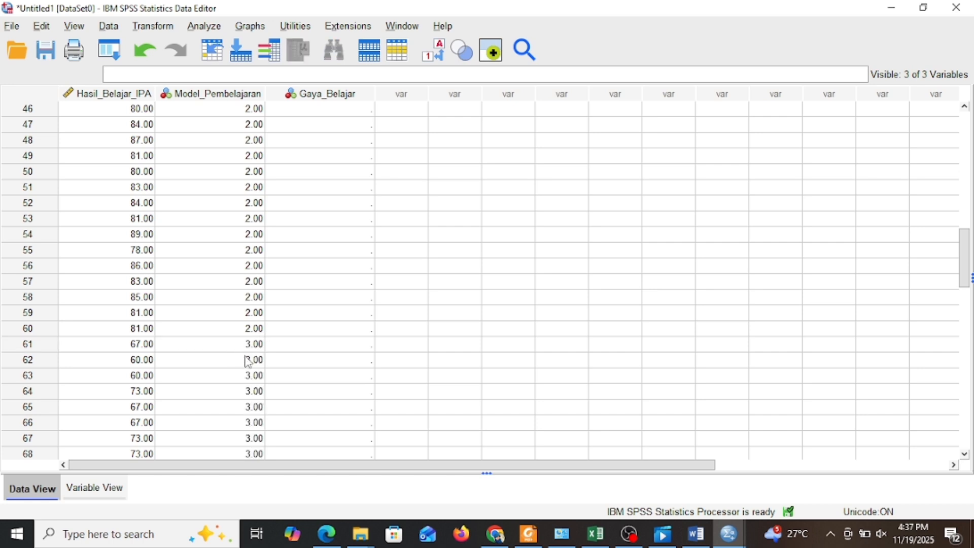
scroll(340, 162, up, 4)
scroll(226, 352, down, 15)
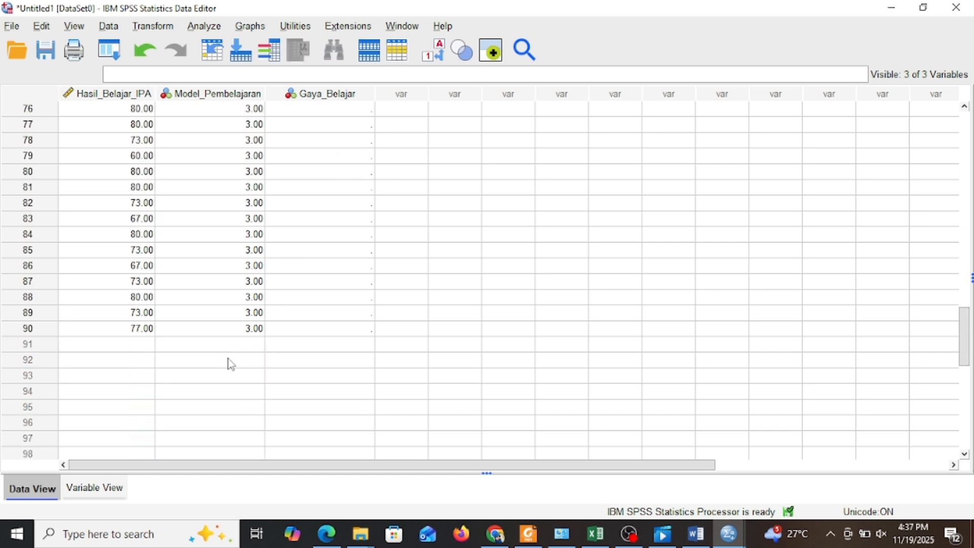
scroll(300, 266, up, 20)
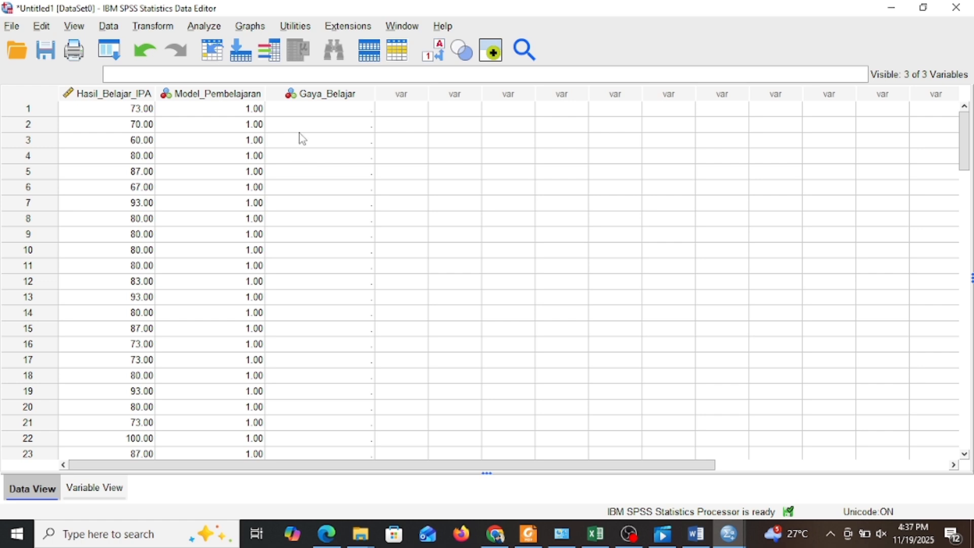
click(322, 113)
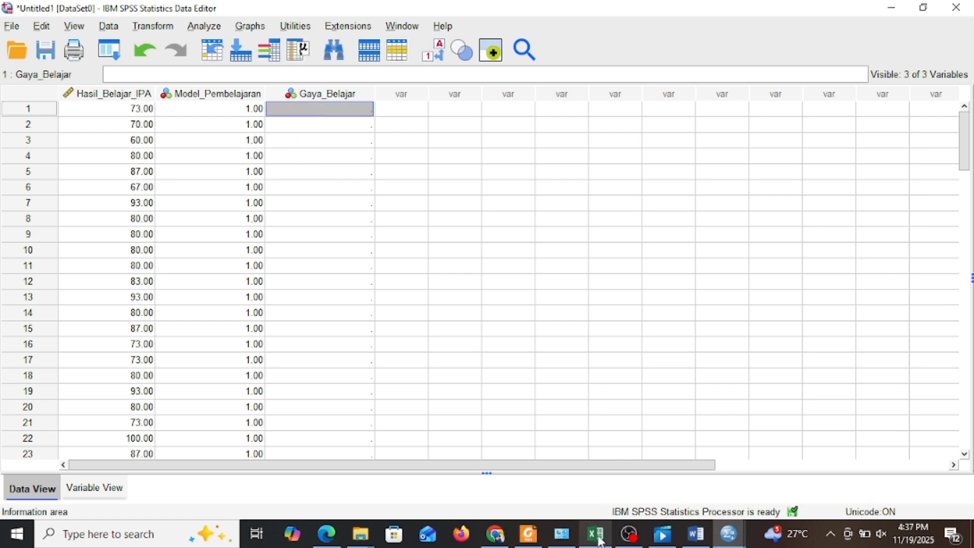
Switch to Excel and copy all the Gaya Belajar codes in cells C2:C91
key(alt+Tab)
scroll(259, 279, up, 20)
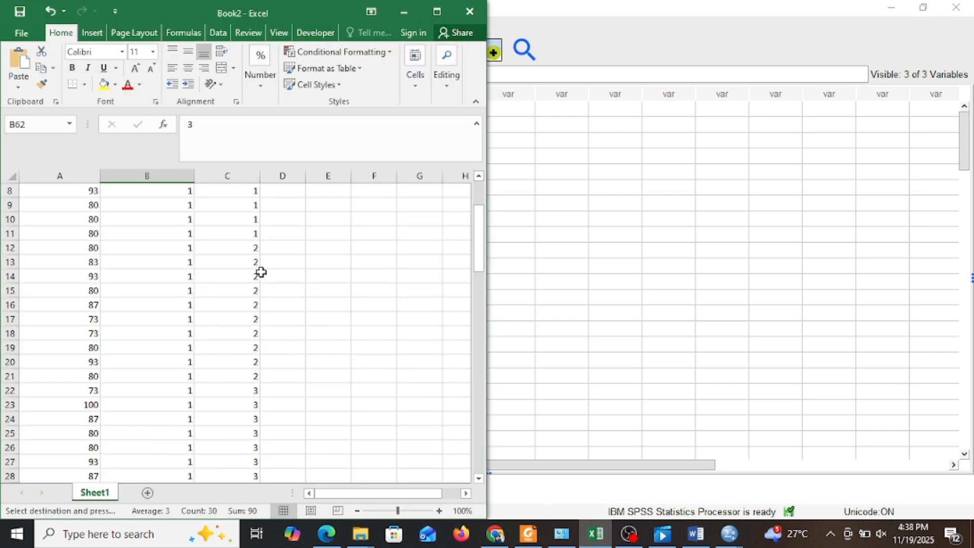
click(242, 202)
key(shift+Down)
key(shift+Down)
key(shift+Down)
key(shift+Down)
key(shift+Down)
key(shift+Down)
key(shift+Down)
key(shift+Down)
key(shift+Down)
key(shift+Down)
key(shift+Down)
key(shift+Down)
key(shift+Down)
key(shift+Down)
key(shift+Down)
key(shift+Down)
key(shift+Down)
key(shift+Down)
key(shift+Down)
key(shift+Down)
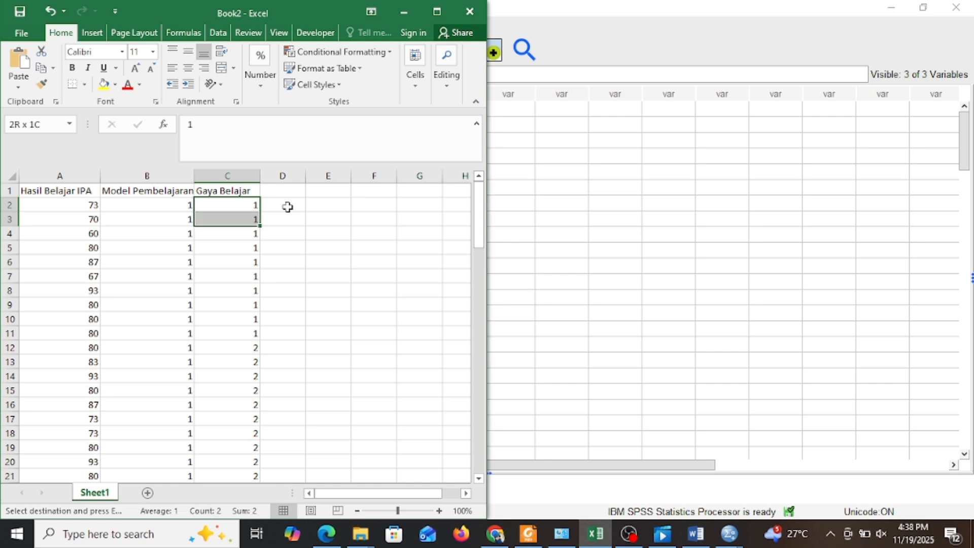
key(shift+Down)
key(shift+Down)
key(shift+Down)
key(shift+Down)
key(shift+Up)
key(shift+Up)
key(shift+Up)
key(shift+Up)
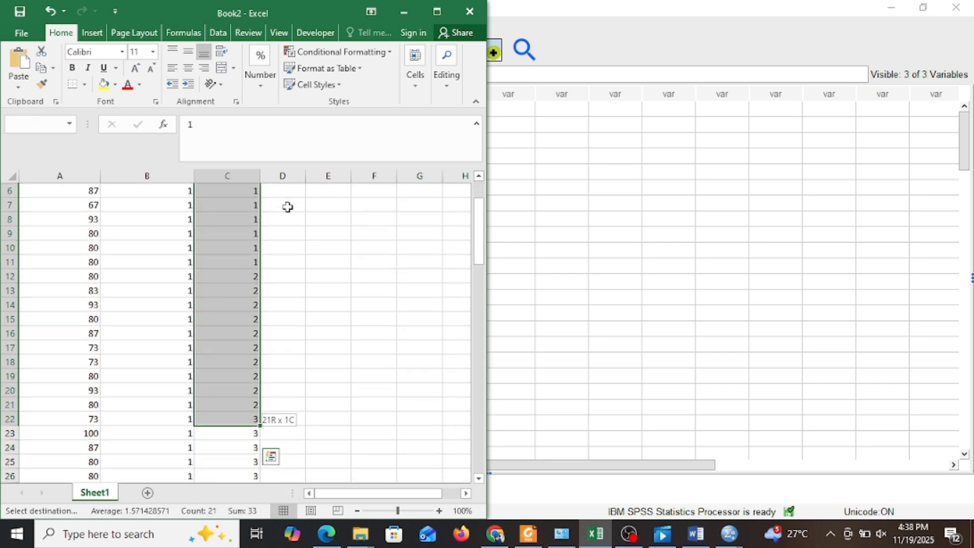
key(shift+Up)
key(shift+Down)
key(shift+Down)
key(shift+Down)
key(shift+Down)
key(shift+Down)
key(shift+Down)
key(shift+Down)
key(shift+Down)
key(shift+Down)
key(shift+Down)
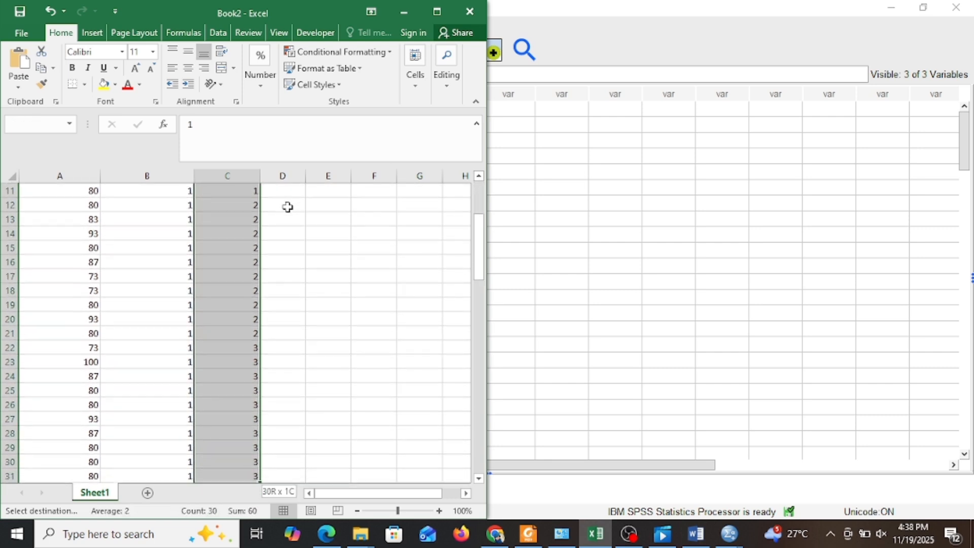
key(shift+Down)
key(shift+Down)
key(shift+Down)
key(shift+Down)
key(shift+Down)
key(shift+Down)
key(shift+Down)
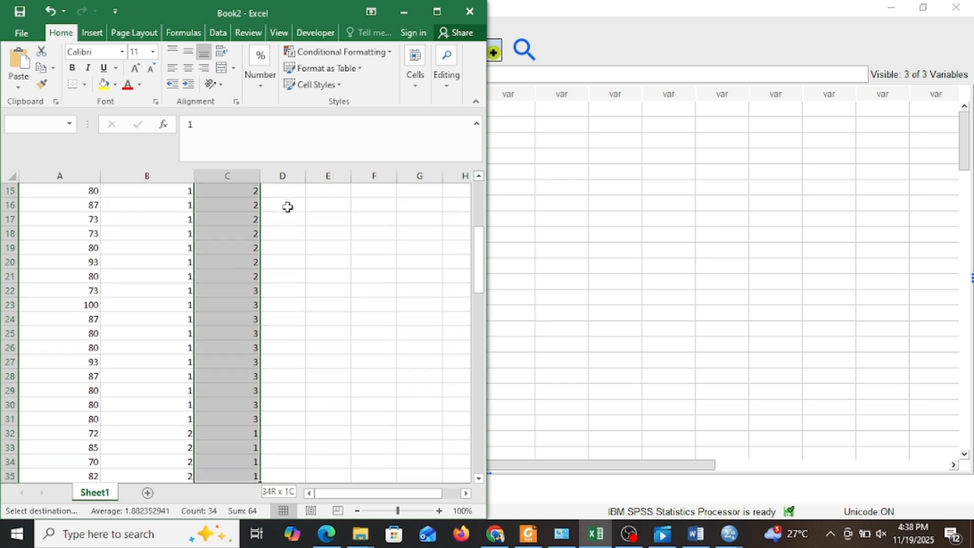
key(shift+Down)
key(shift+Down)
key(shift+Down)
key(shift+Down)
key(shift+Down)
key(shift+Down)
key(shift+Down)
key(shift+Down)
key(shift+Down)
key(shift+Down)
key(shift+Down)
key(shift+Down)
key(shift+Down)
key(shift+Down)
key(shift+Down)
key(shift+Down)
key(shift+Down)
key(shift+Down)
key(shift+Down)
key(shift+Down)
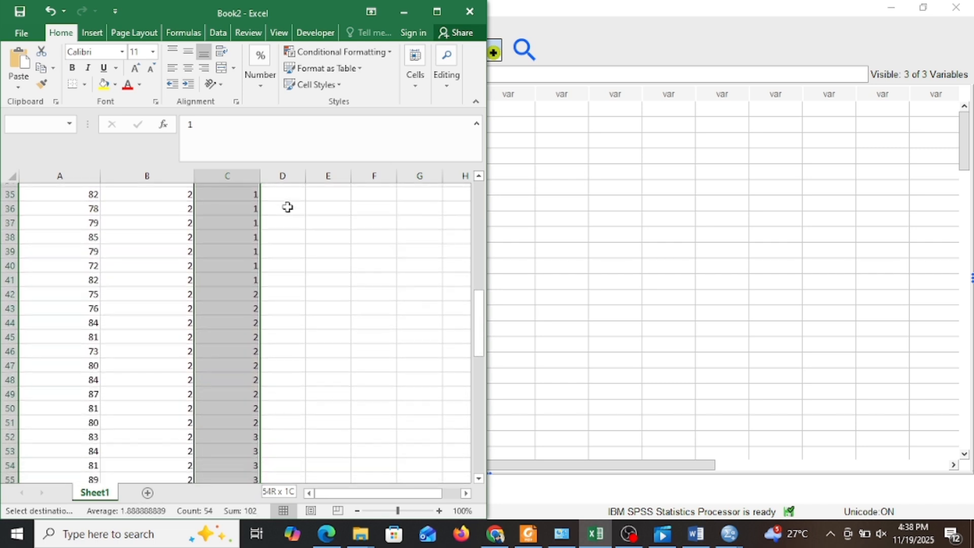
key(shift+Down)
key(shift+Down)
key(shift+Down)
key(shift+Down)
key(shift+Down)
key(shift+Down)
key(shift+Down)
key(shift+Down)
key(shift+Down)
key(shift+Down)
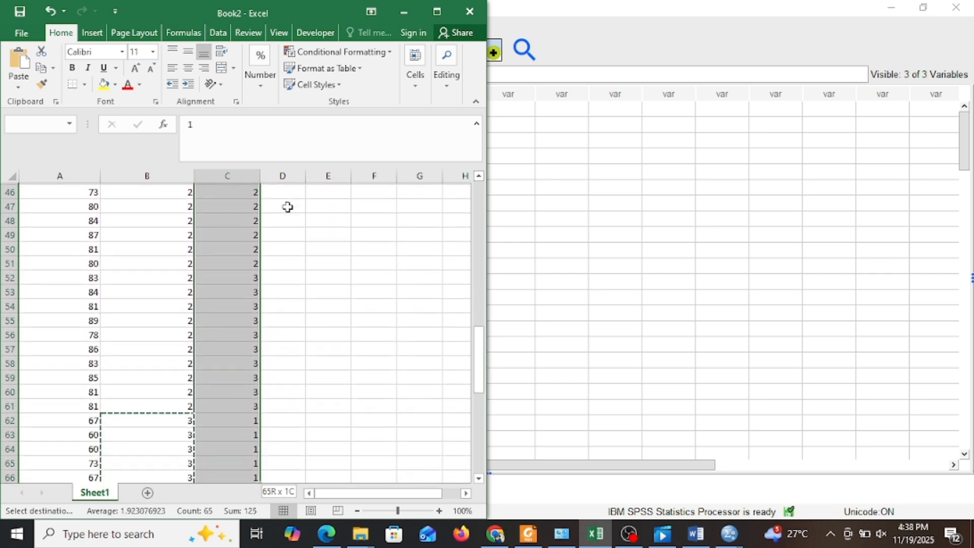
key(shift+Down)
key(shift+Down)
key(shift+Down)
key(shift+Down)
key(shift+Down)
key(shift+Down)
key(shift+Down)
key(shift+Down)
key(shift+Down)
key(shift+Down)
key(shift+Down)
key(shift+Down)
key(shift+Down)
key(shift+Down)
key(shift+Down)
key(shift+Down)
key(shift+Down)
key(shift+Down)
key(shift+Down)
key(shift+Down)
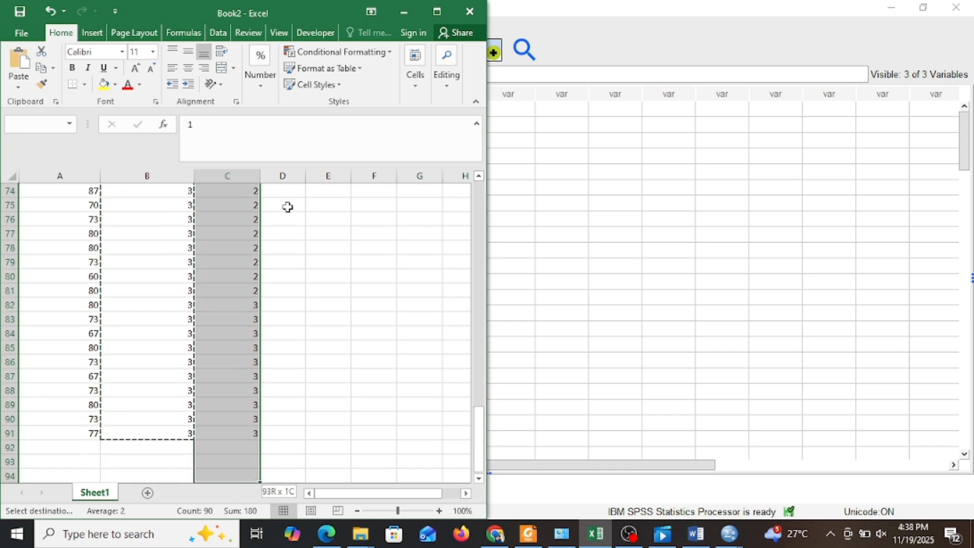
key(shift+Up)
key(shift+Up)
key(ctrl+c)
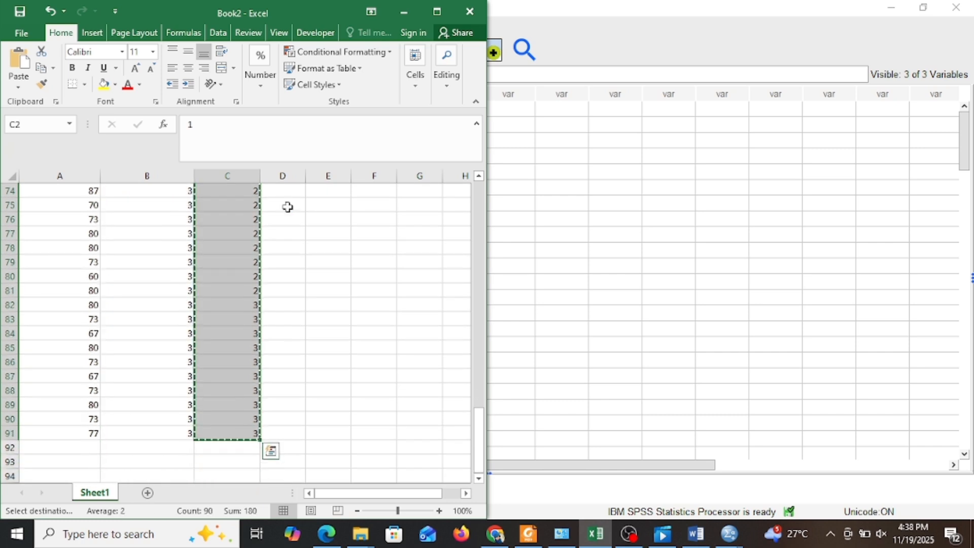
Return to the SPSS data editor and paste the copied codes into Gaya_Belajar from row 1
click(549, 157)
click(313, 109)
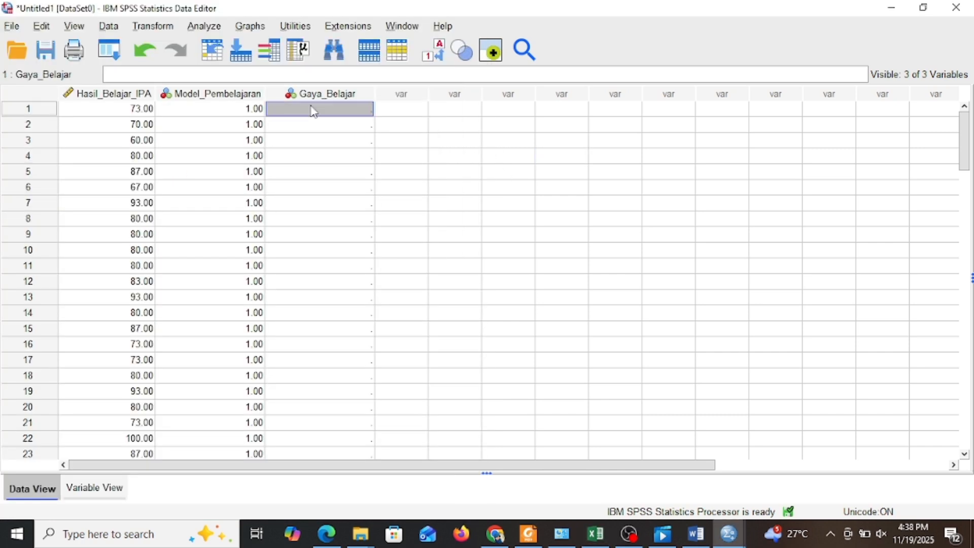
key(ctrl+v)
scroll(349, 304, down, 3)
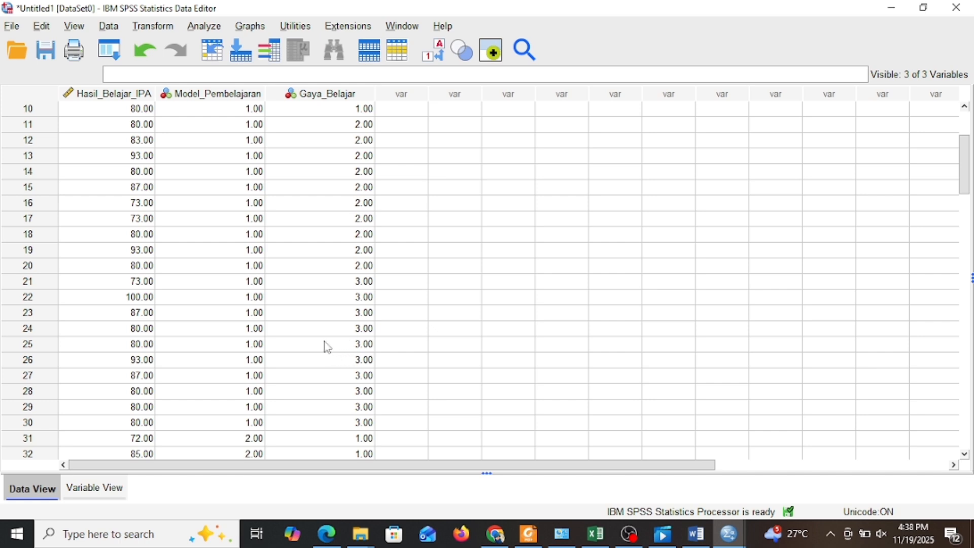
scroll(229, 168, up, 1)
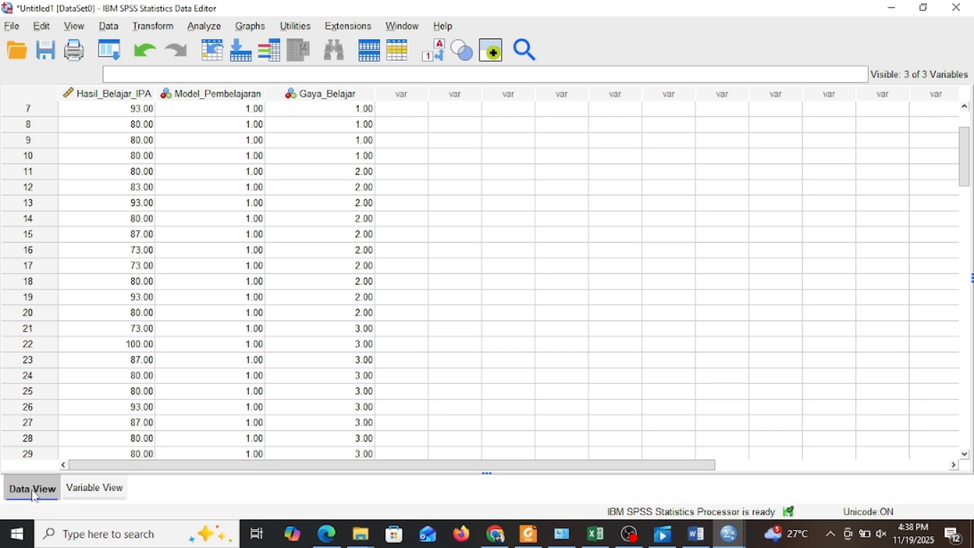
Set up a General Linear Model Univariate analysis with Hasil_Belajar_IPA as dependent variable and Model_Pembelajaran and Gaya_Belajar as fixed factors
click(205, 28)
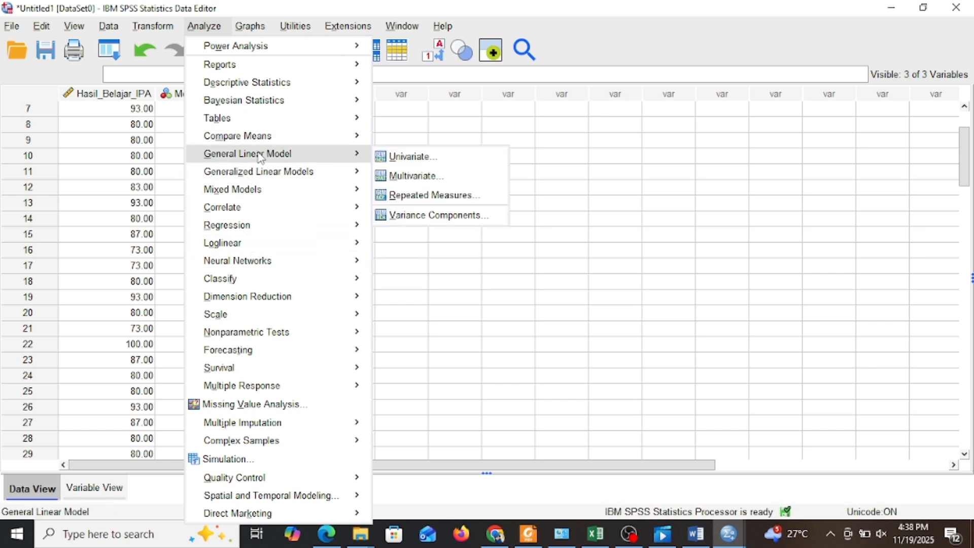
mouse_move(331, 157)
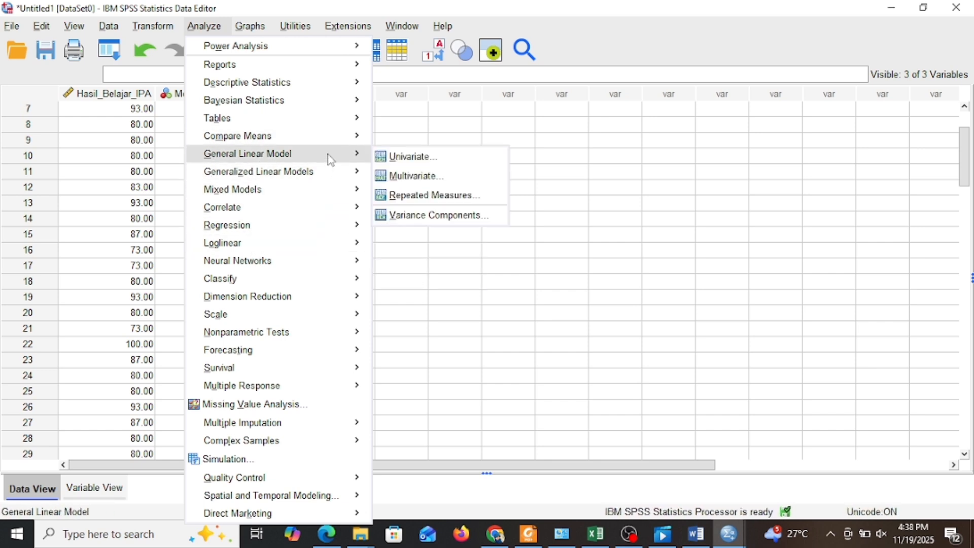
click(412, 160)
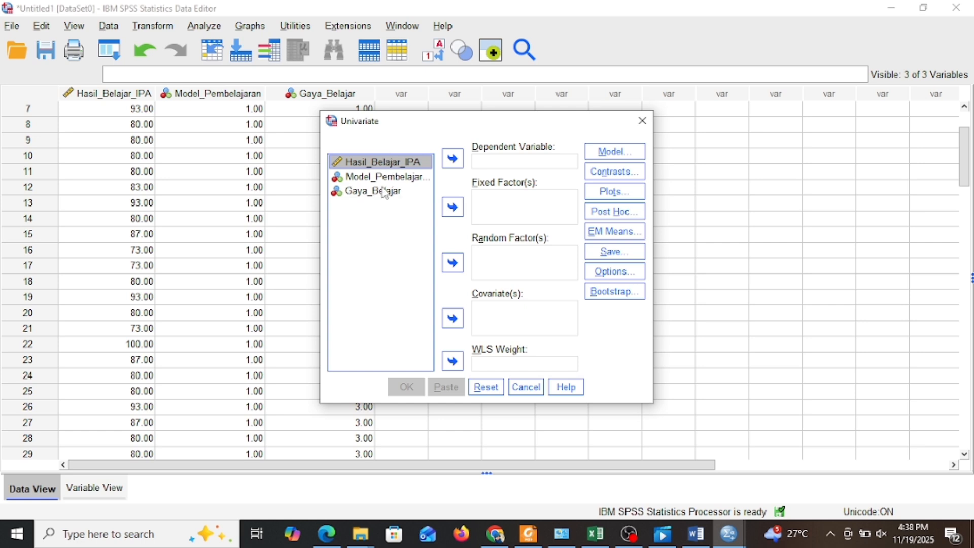
click(453, 158)
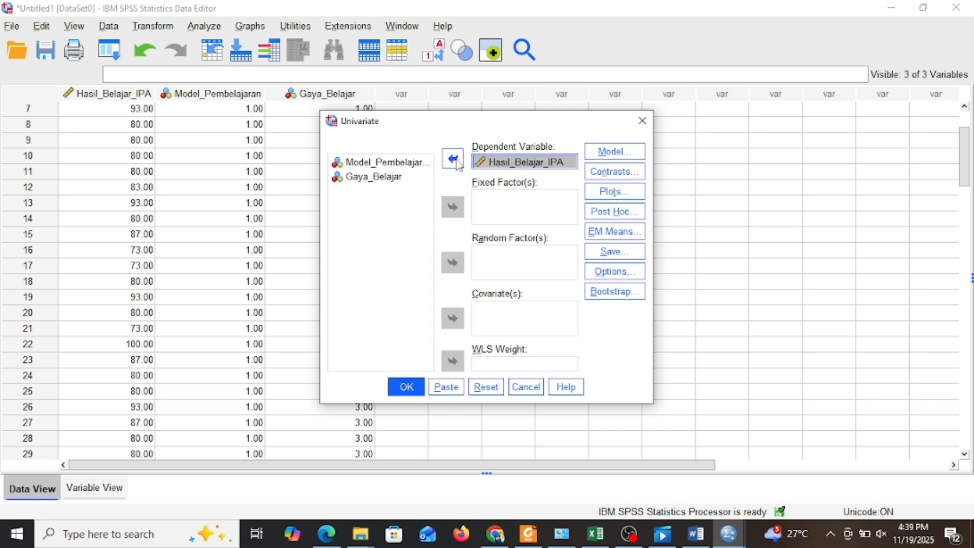
click(394, 163)
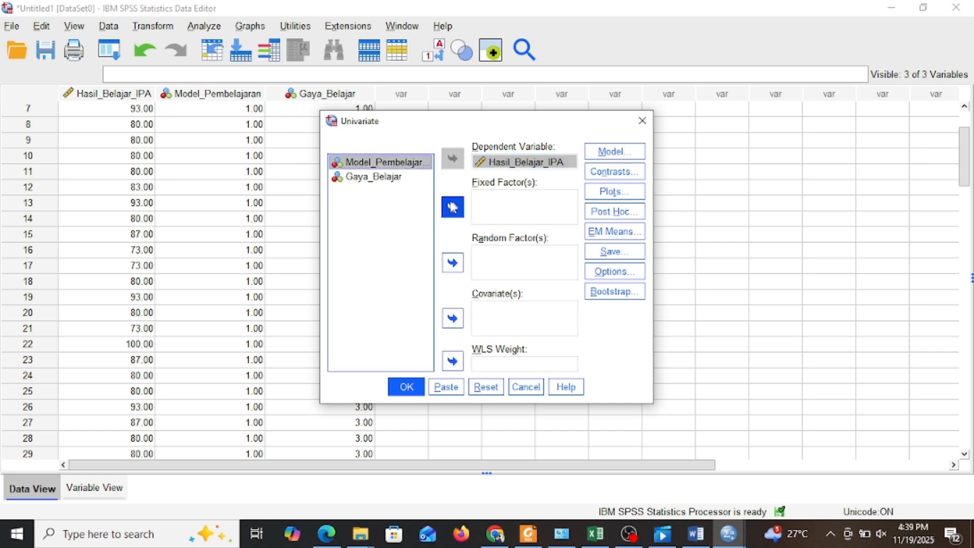
click(453, 207)
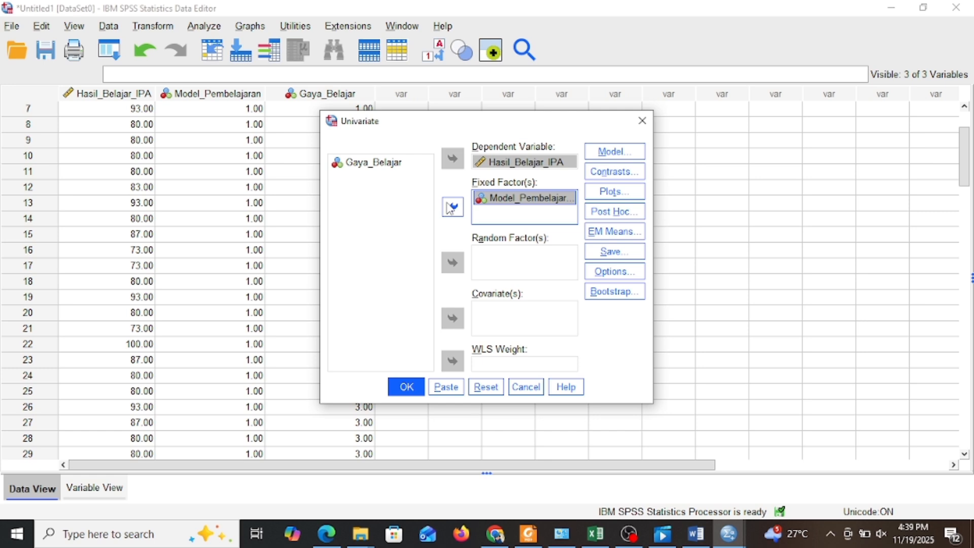
click(400, 164)
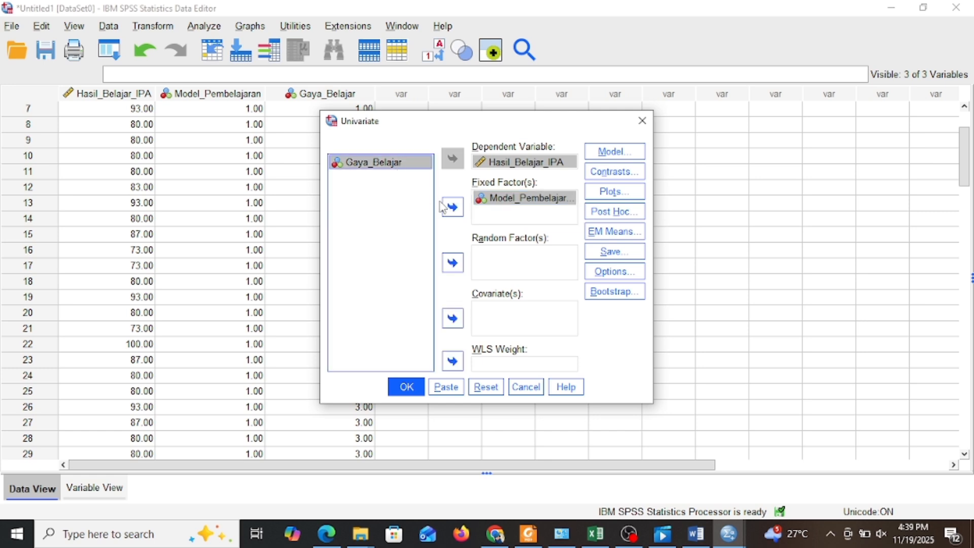
click(452, 209)
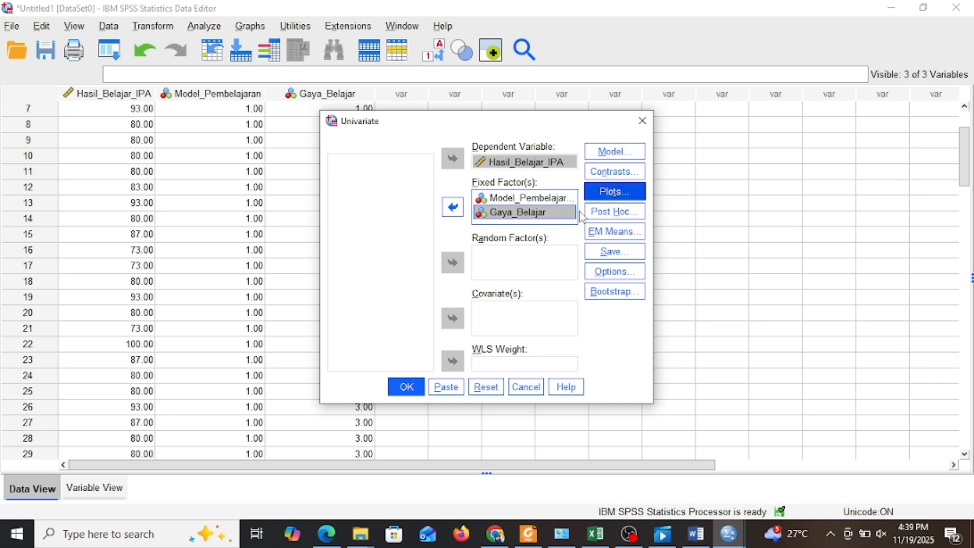
Set the univariate analysis to save standardized residuals and run it
click(636, 254)
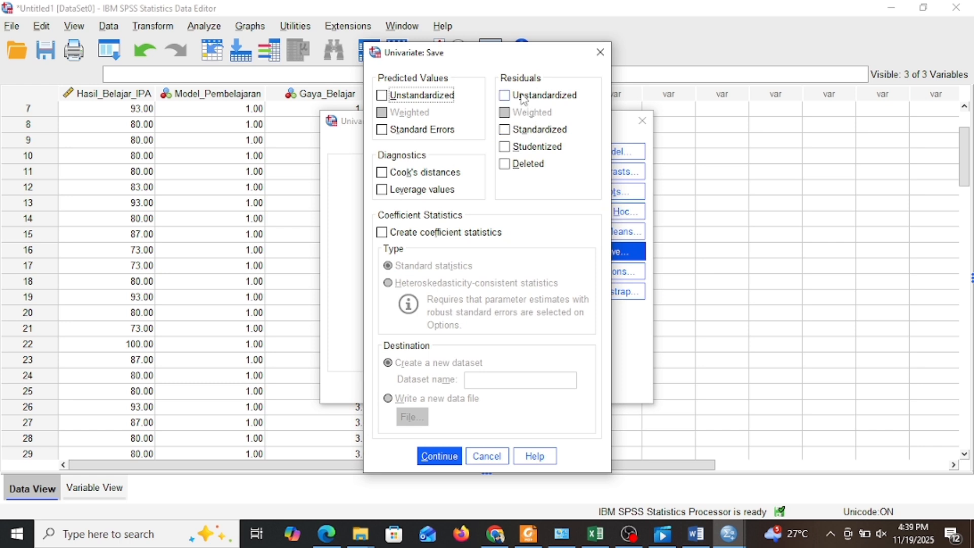
click(538, 133)
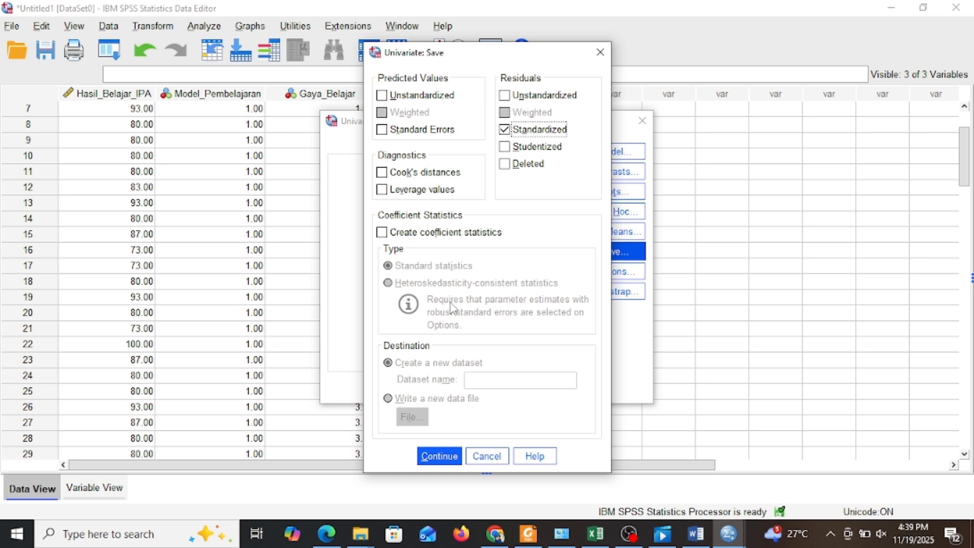
click(437, 456)
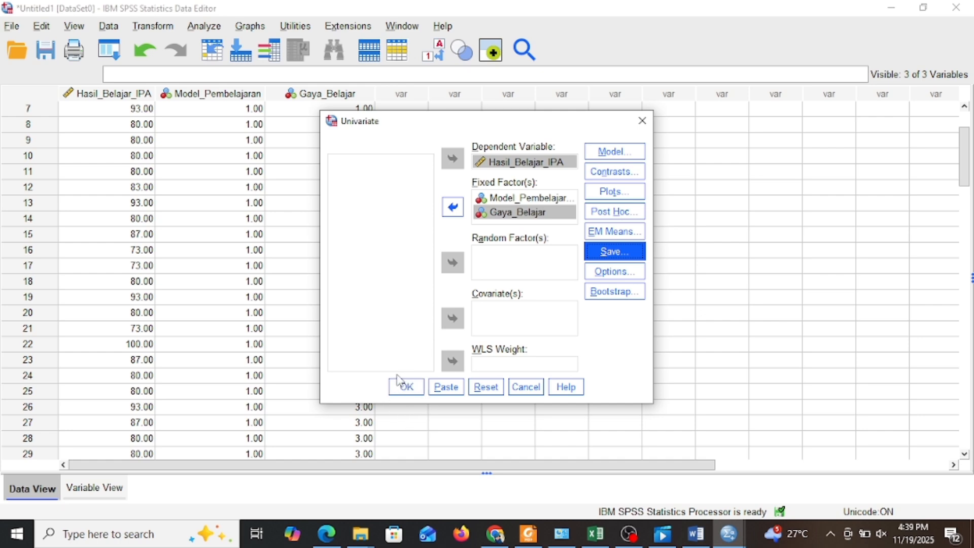
click(409, 387)
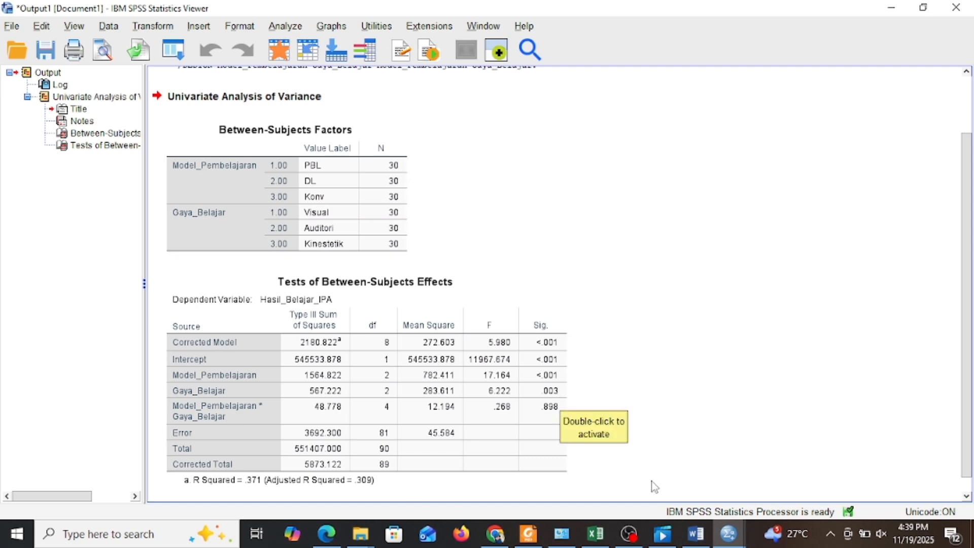
Return to the data editor and set up an Explore analysis with the standardized residual ZRE_1 as the dependent variable
mouse_move(729, 536)
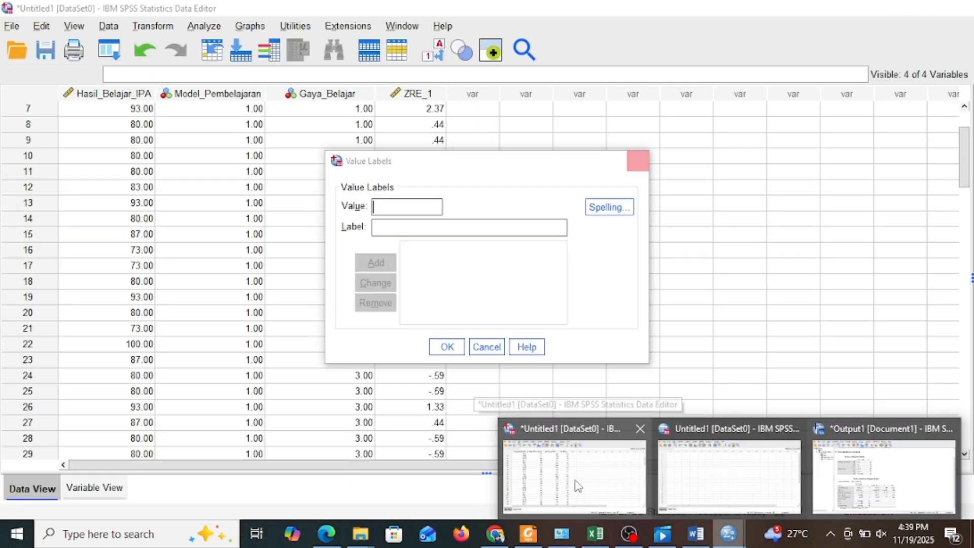
click(577, 486)
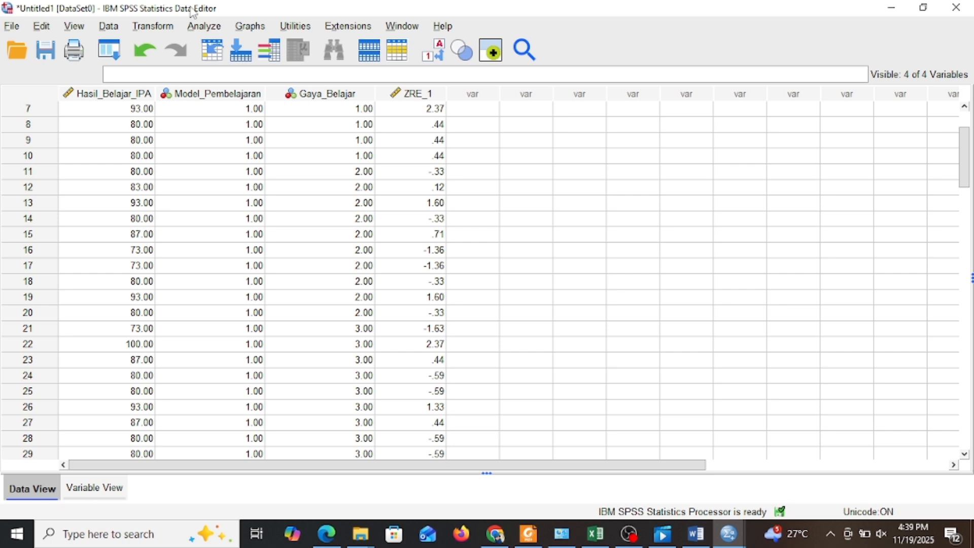
click(203, 28)
mouse_move(259, 91)
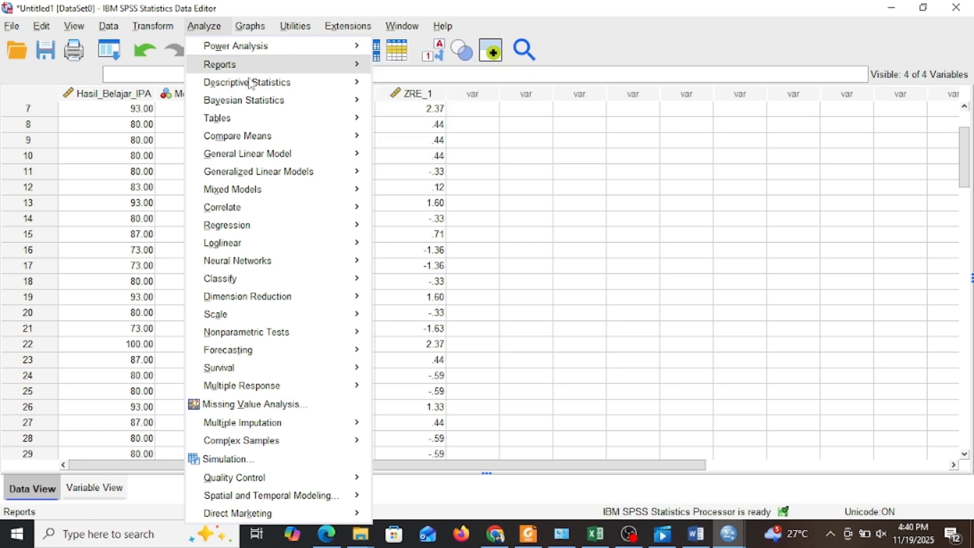
mouse_move(354, 102)
mouse_move(350, 84)
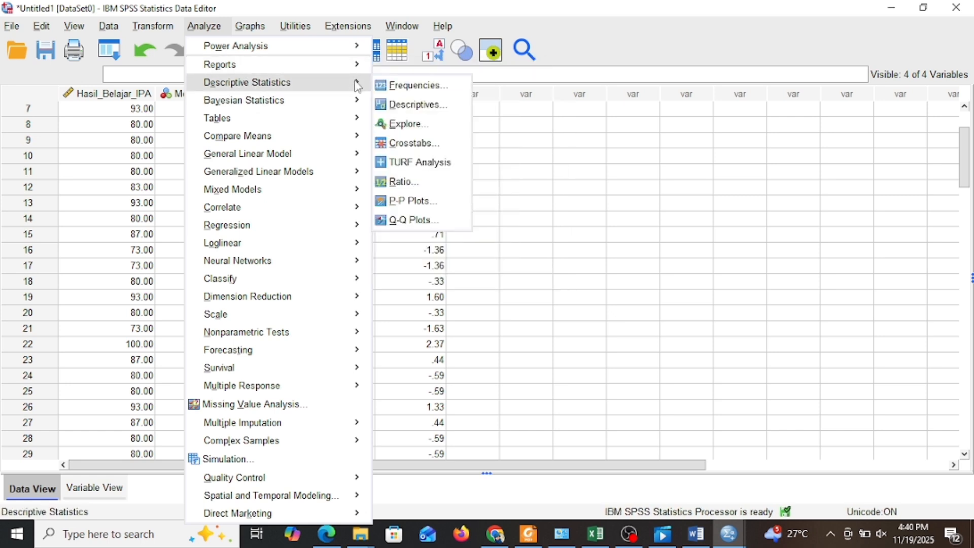
click(414, 123)
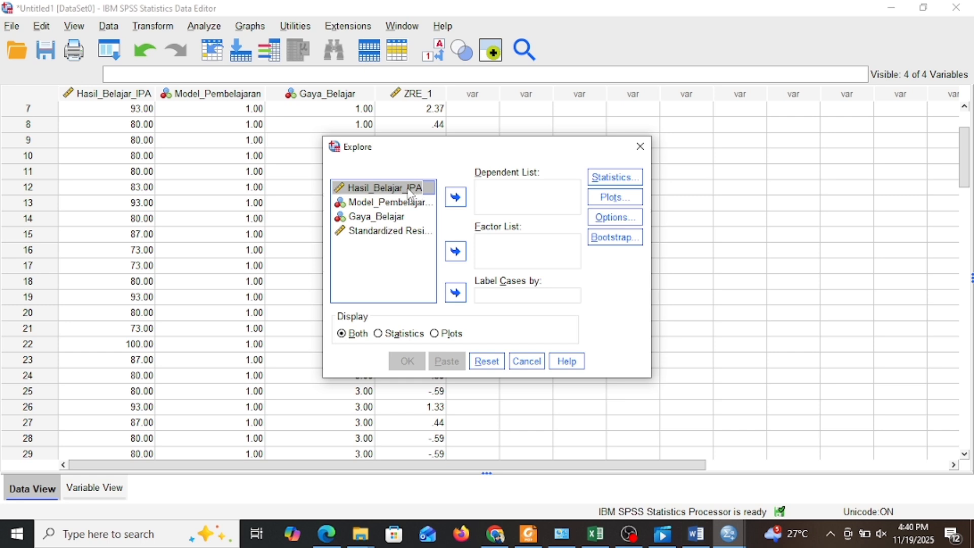
click(391, 234)
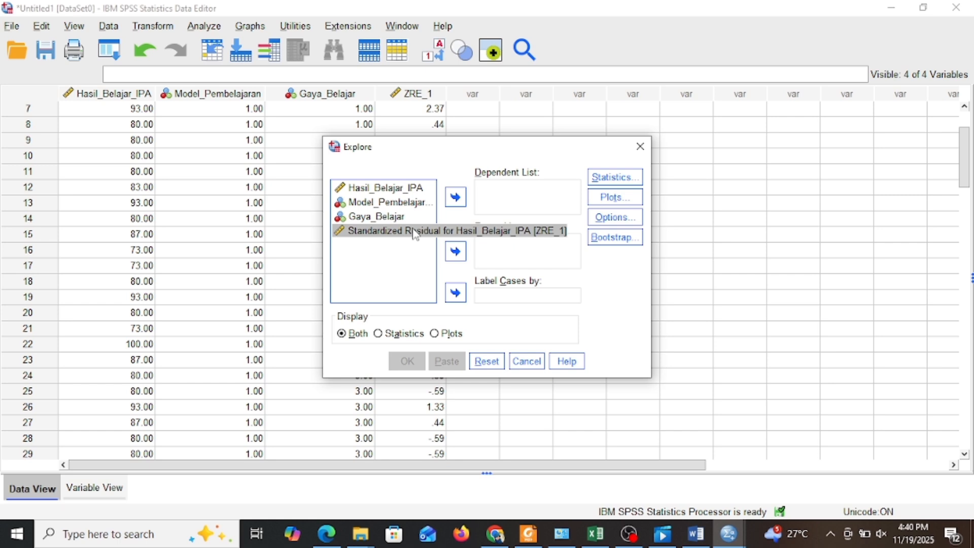
click(456, 197)
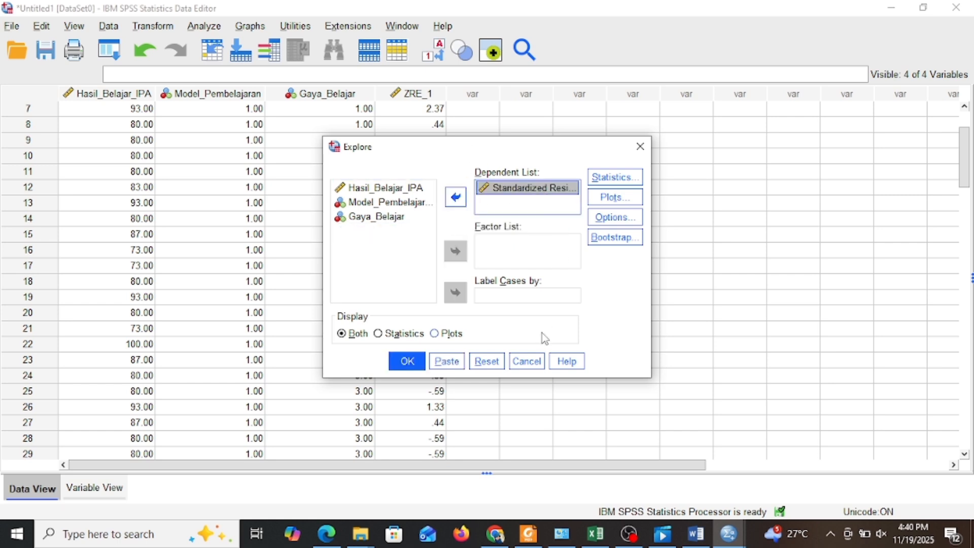
Set the Explore plots to omit the stem-and-leaf display and include normality plots with tests
click(604, 216)
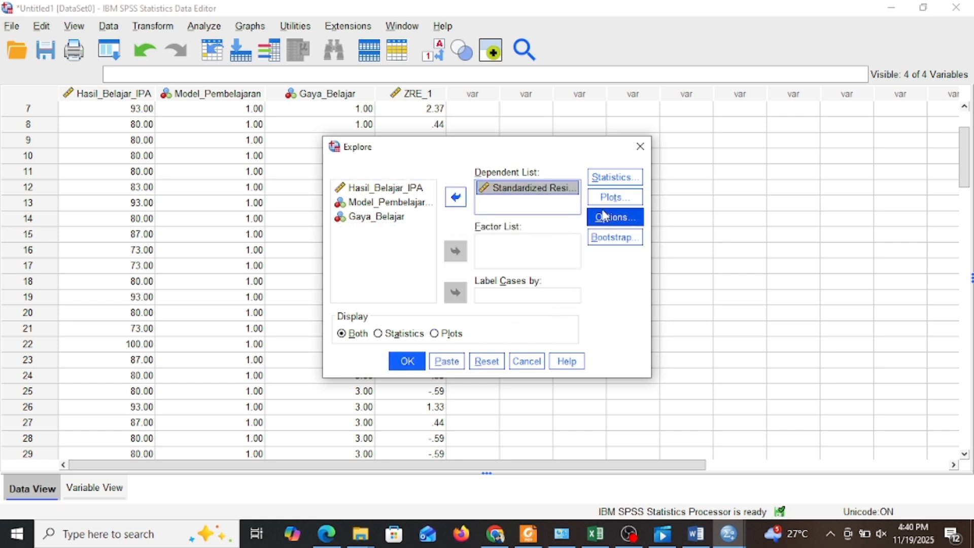
click(608, 198)
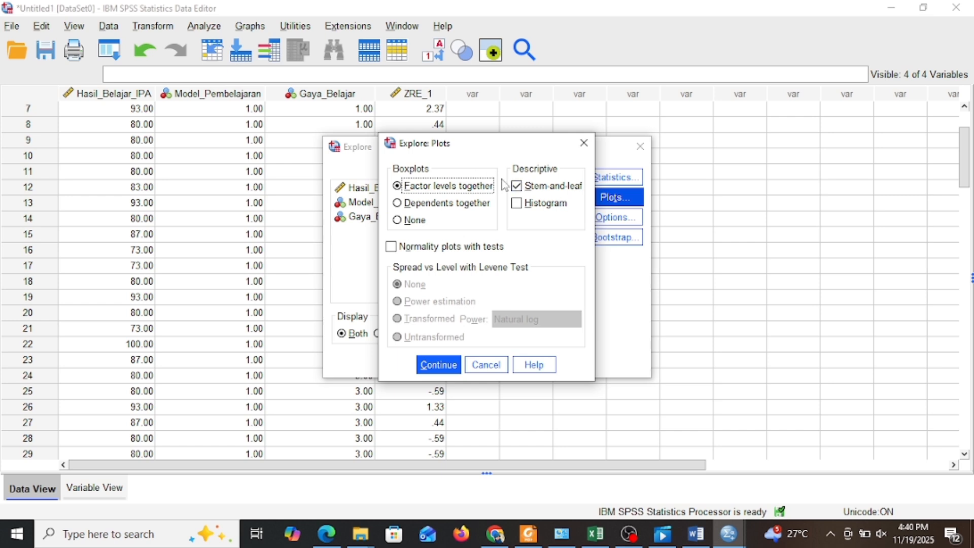
click(517, 187)
click(516, 188)
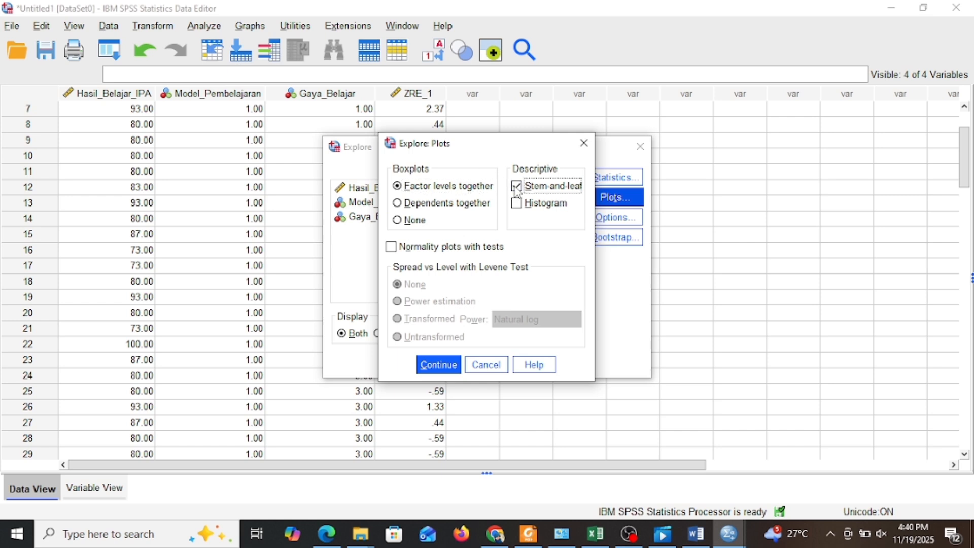
click(516, 188)
click(394, 249)
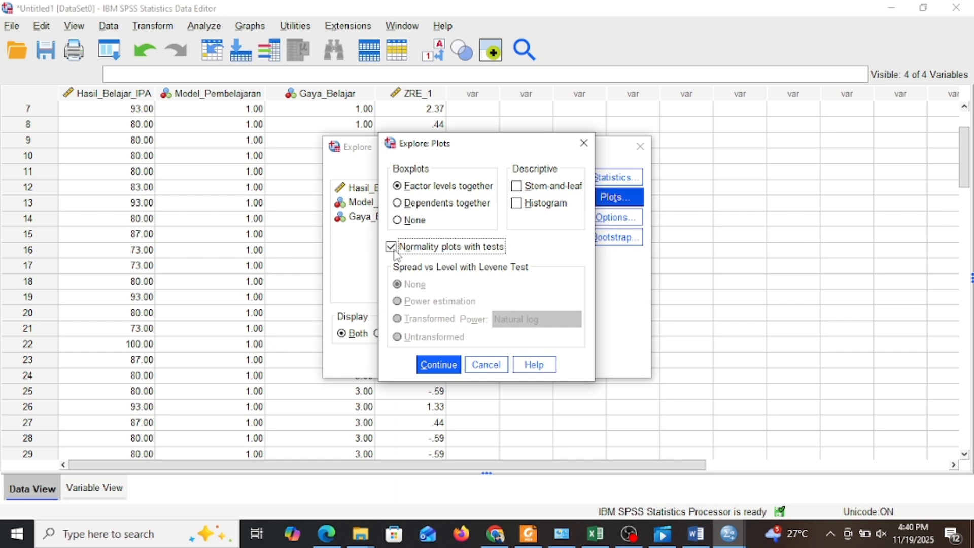
click(437, 364)
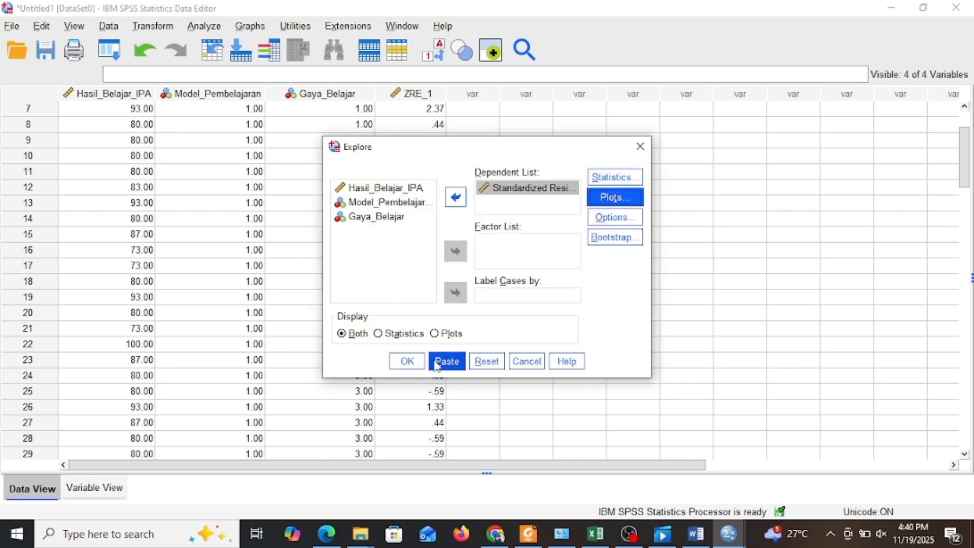
Run the Explore analysis and review the descriptives and Tests of Normality for the standardized residual
click(406, 363)
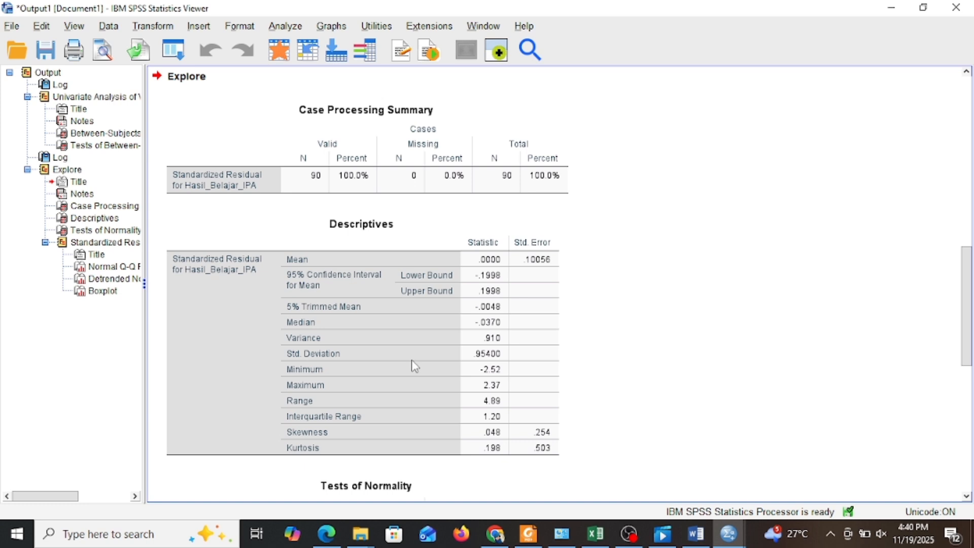
click(420, 371)
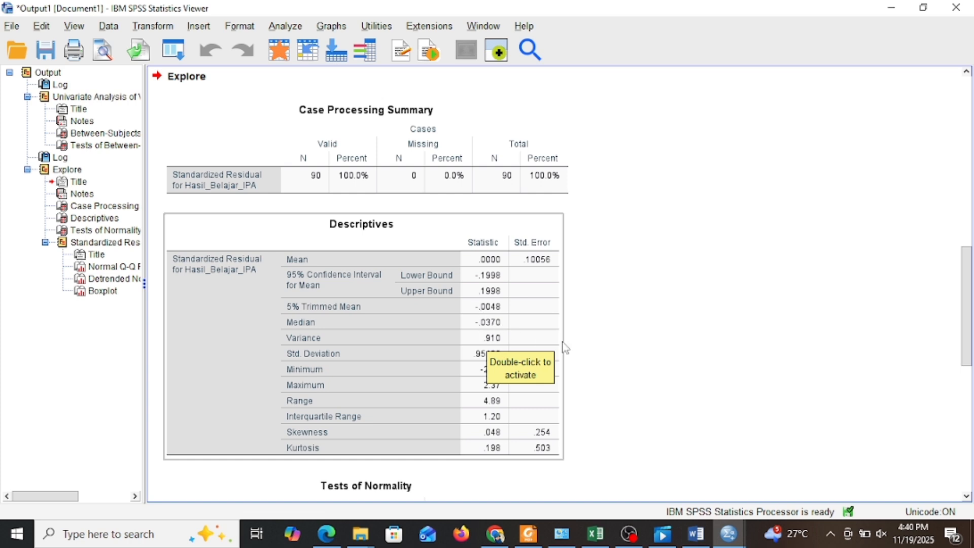
click(567, 337)
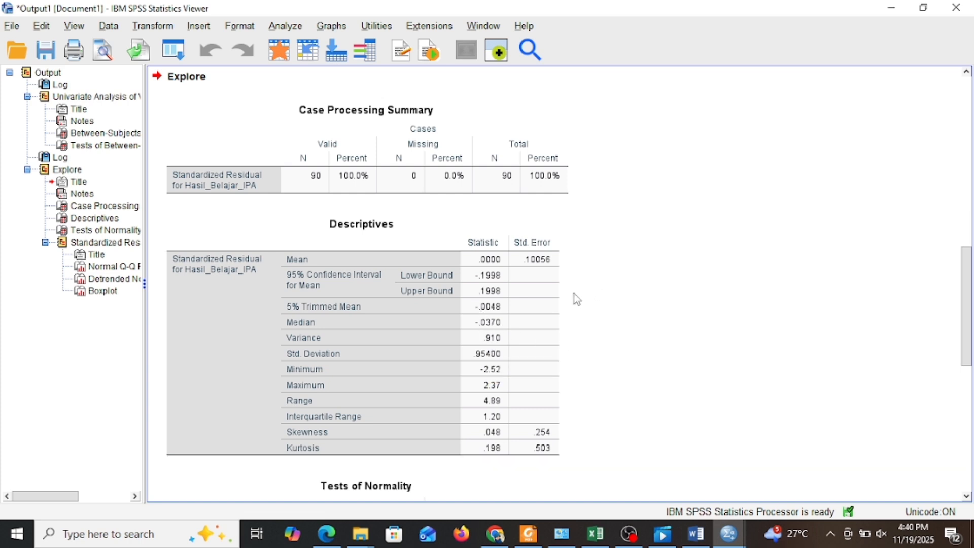
click(537, 375)
scroll(549, 333, down, 1)
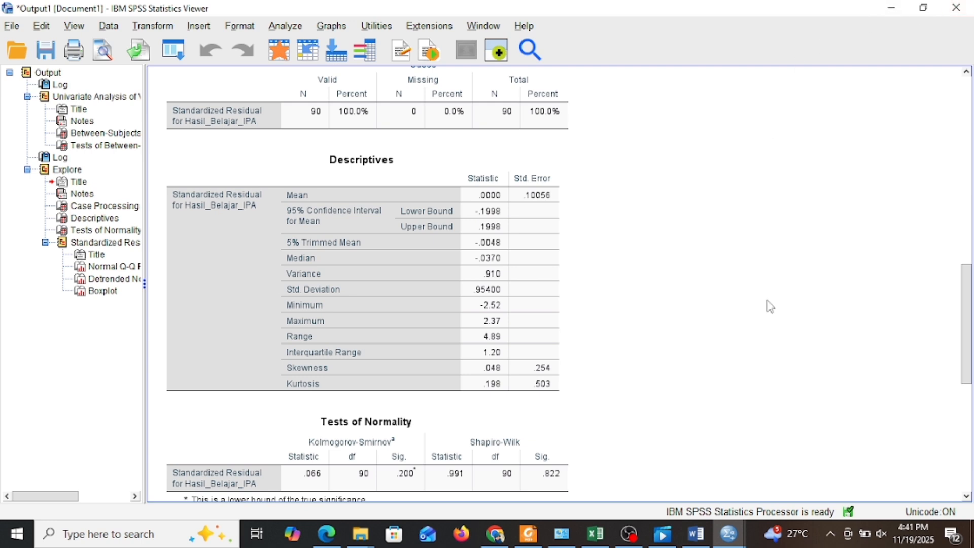
Return to the data editor, reopen the General Linear Model Univariate analysis and turn off saving standardized residuals
mouse_move(725, 542)
mouse_move(616, 488)
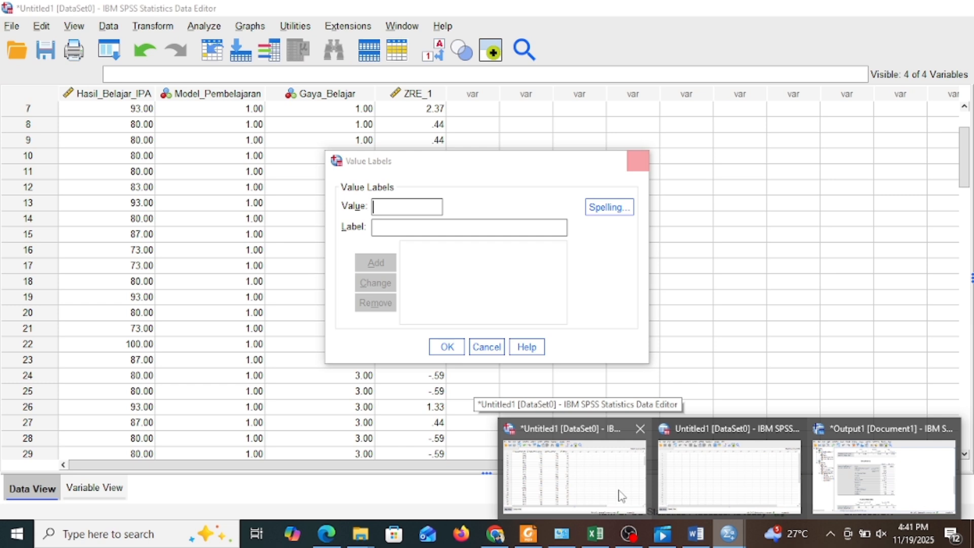
click(620, 495)
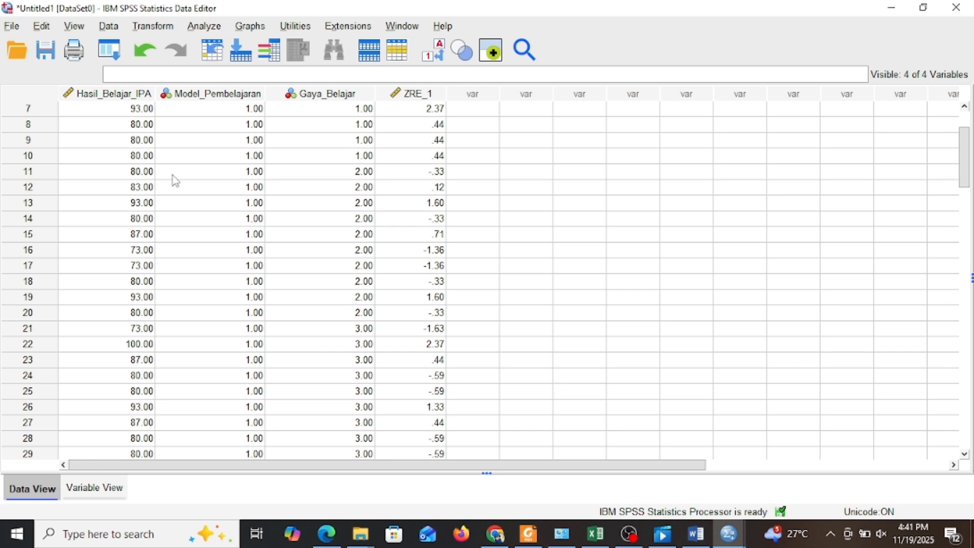
click(209, 28)
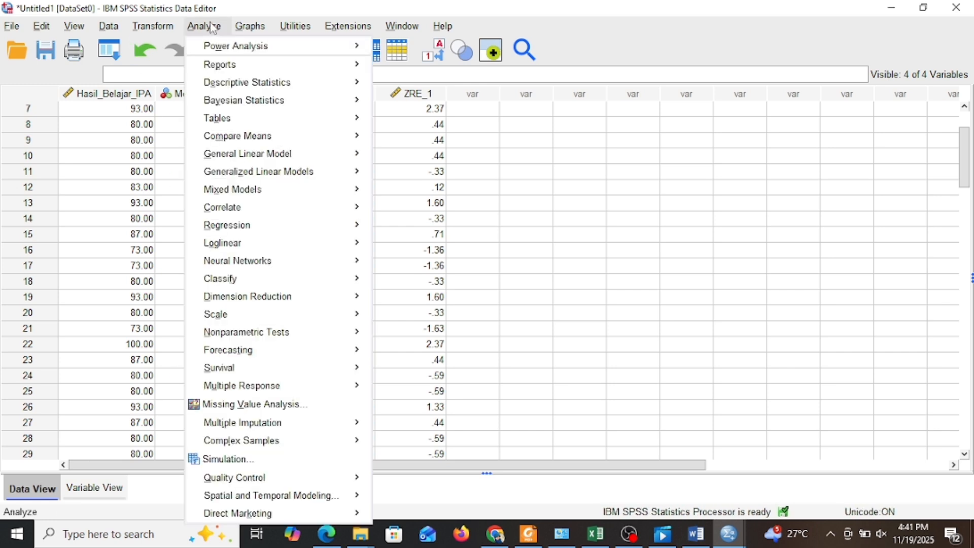
mouse_move(244, 155)
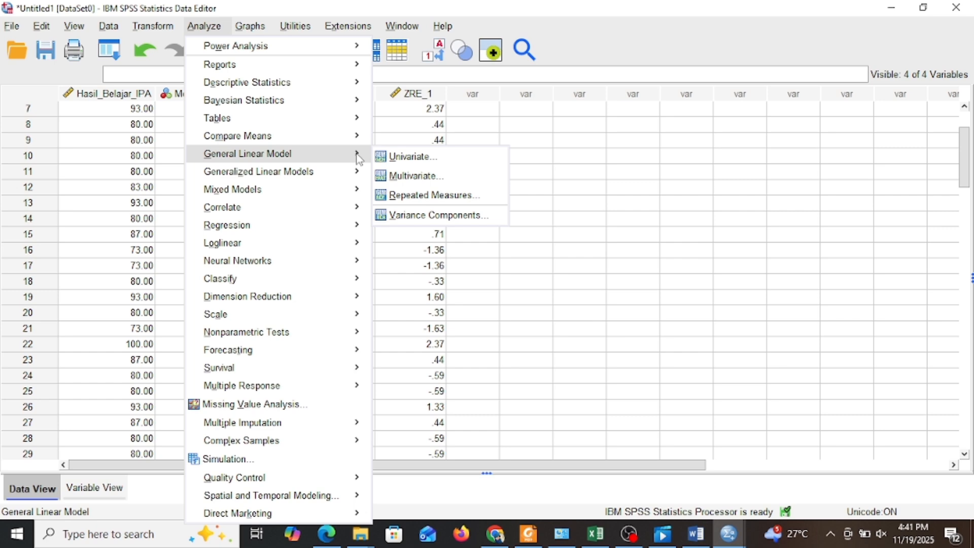
click(394, 158)
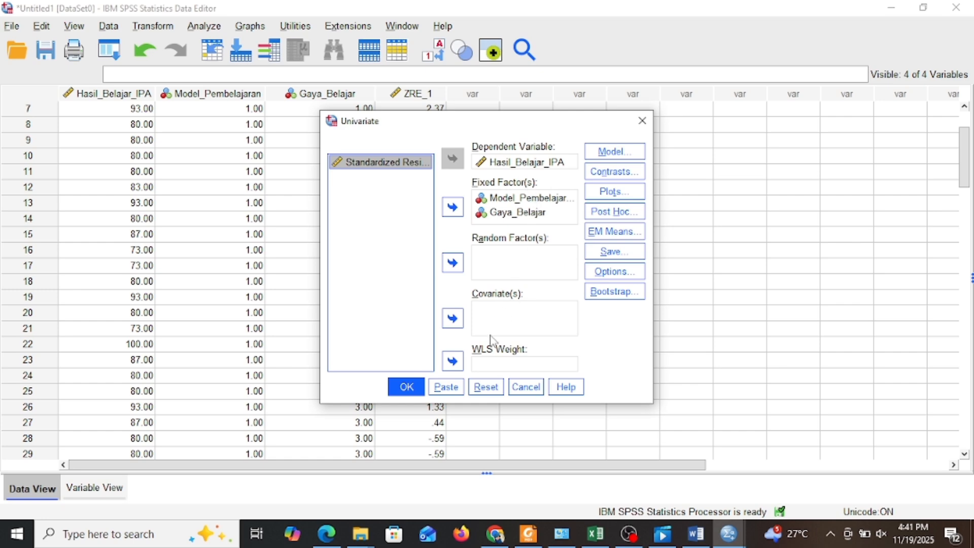
click(607, 252)
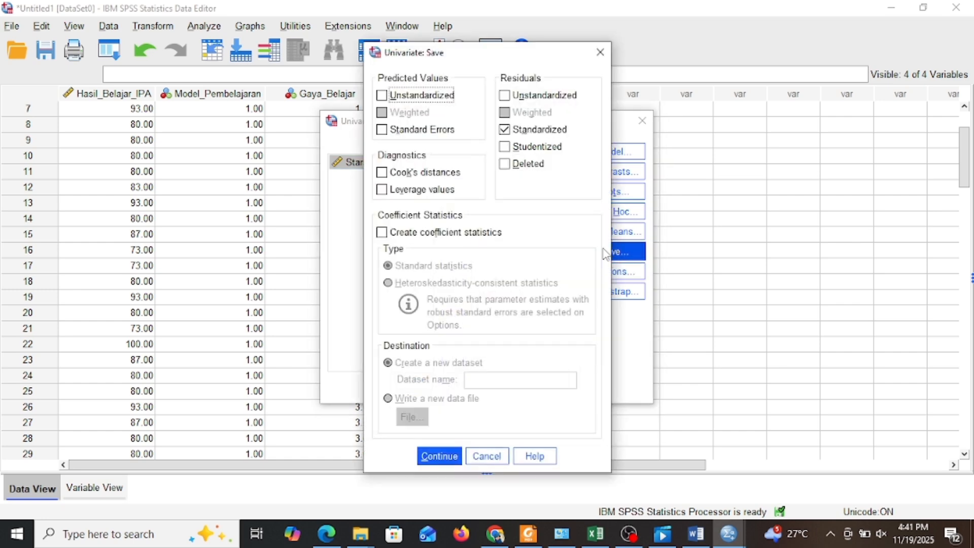
click(529, 134)
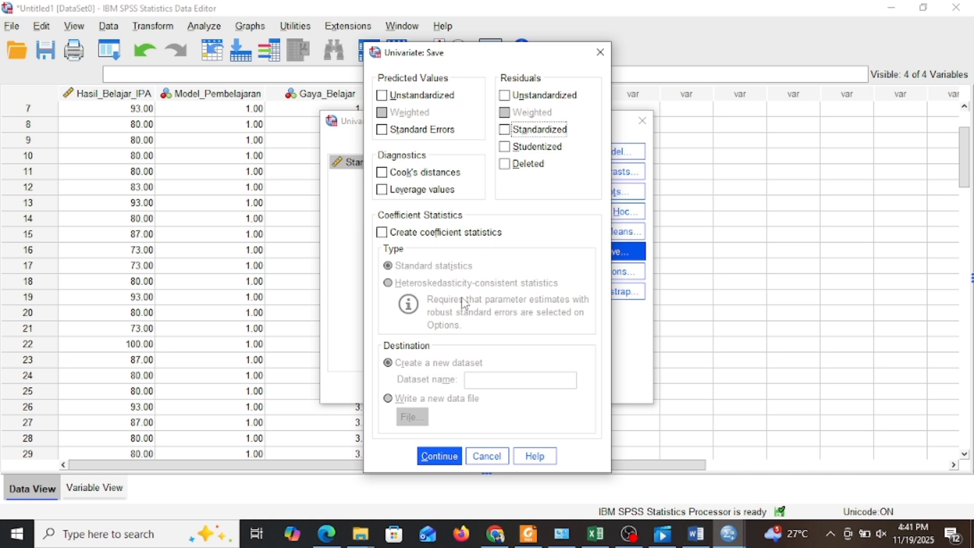
click(427, 456)
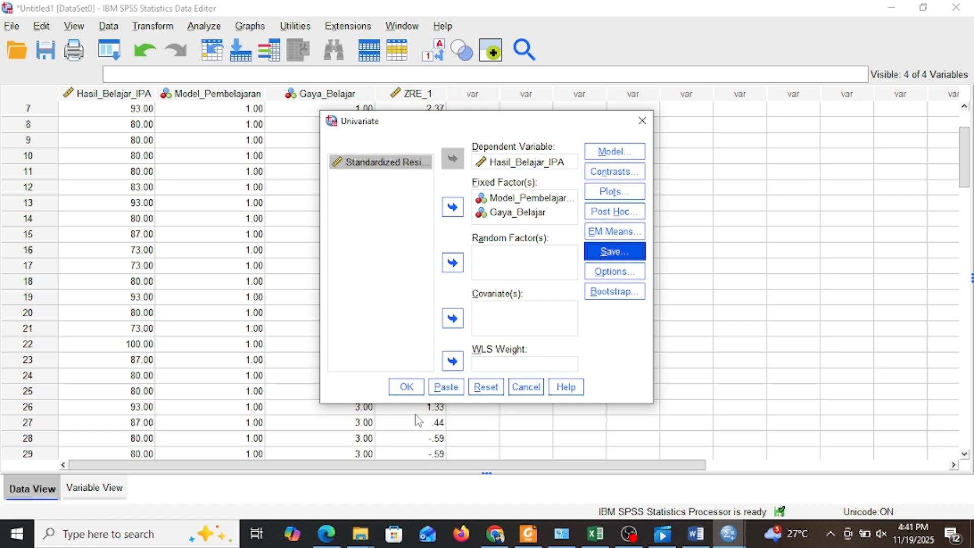
Add a line-chart profile plot with Gaya_Belajar on the horizontal axis and Model_Pembelajaran as separate lines
click(617, 193)
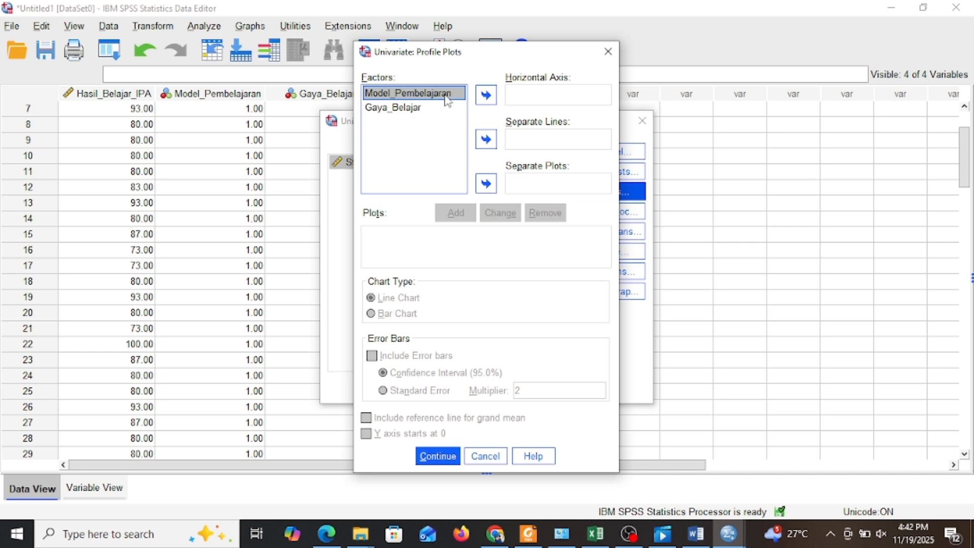
click(487, 143)
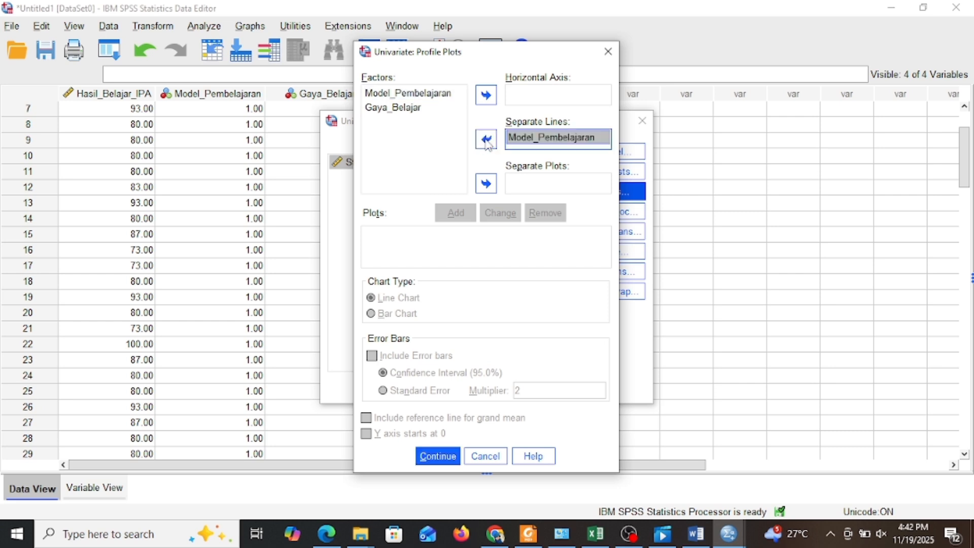
click(419, 108)
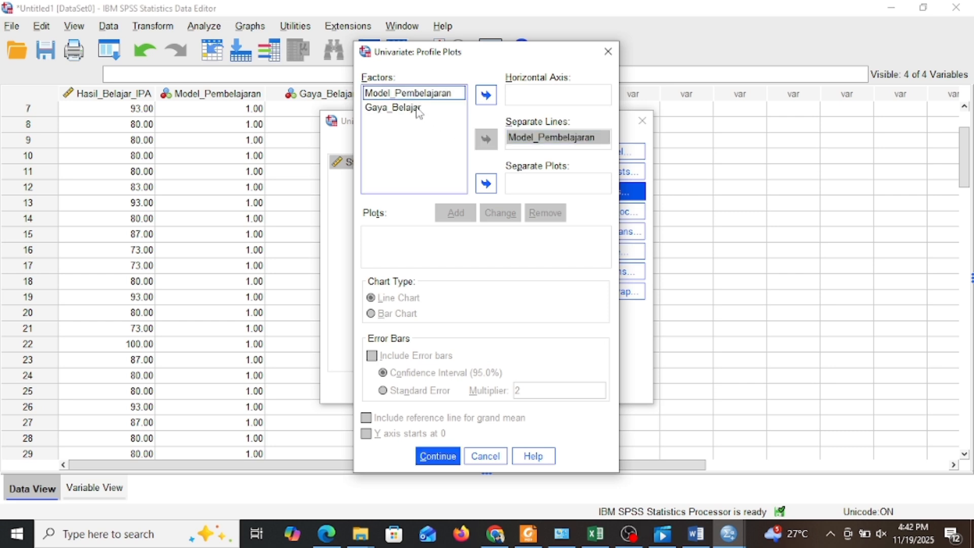
click(486, 96)
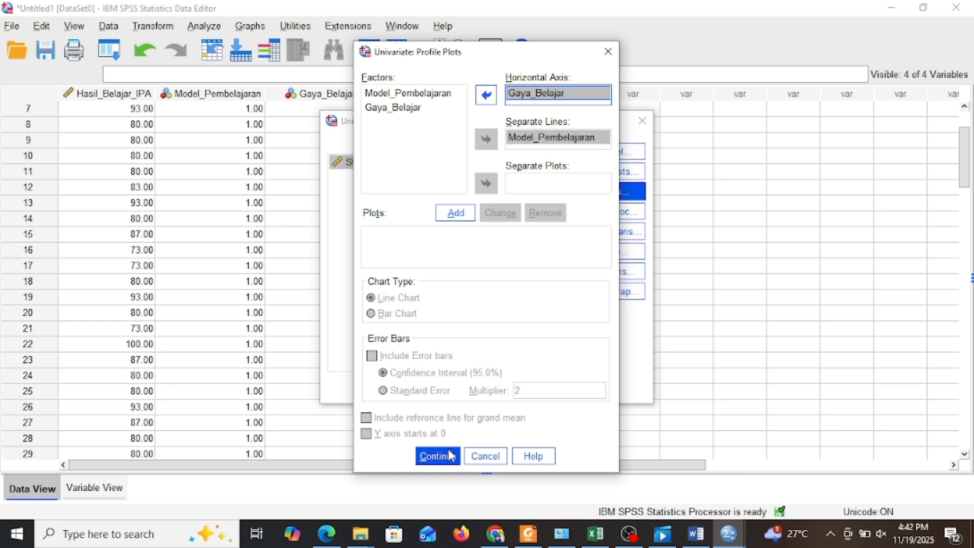
click(456, 214)
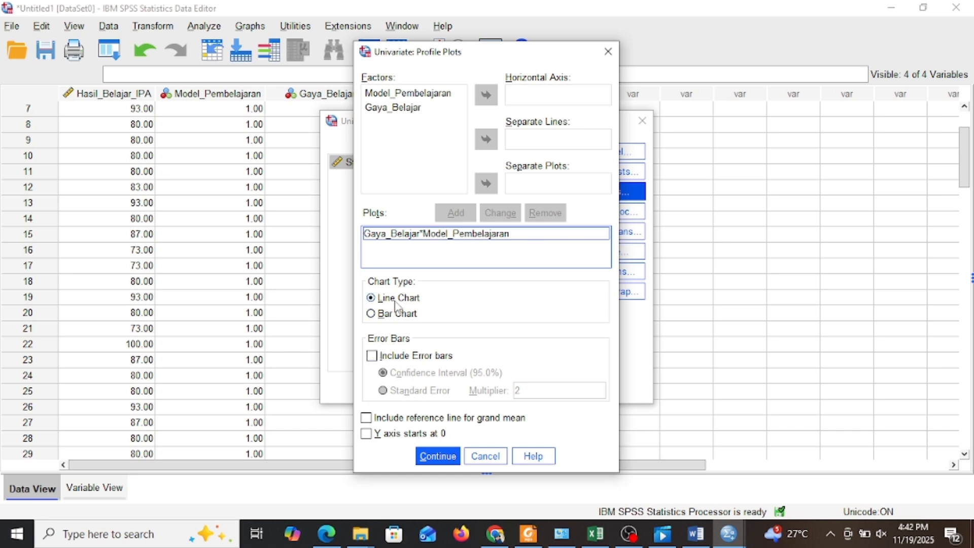
click(436, 457)
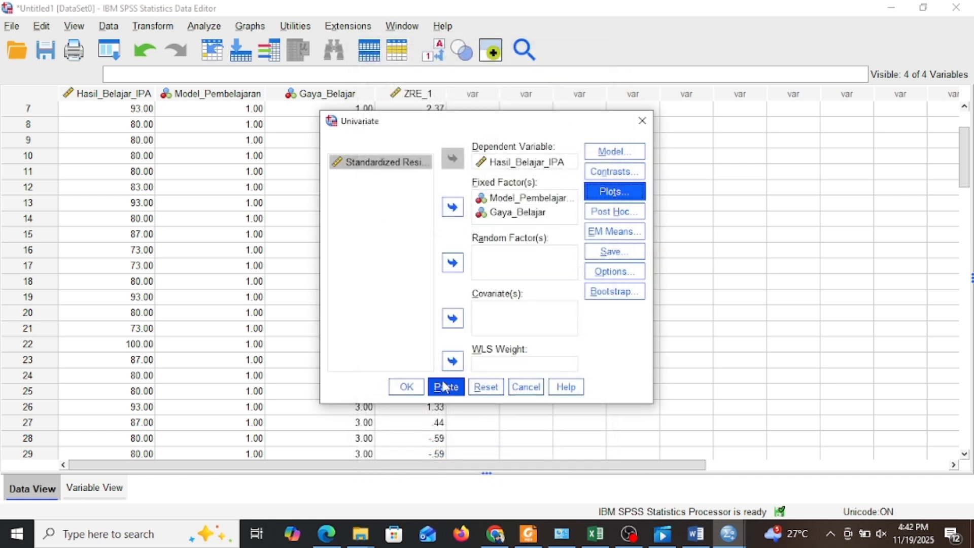
Request post hoc tests for both Model_Pembelajaran and Gaya_Belajar
click(597, 212)
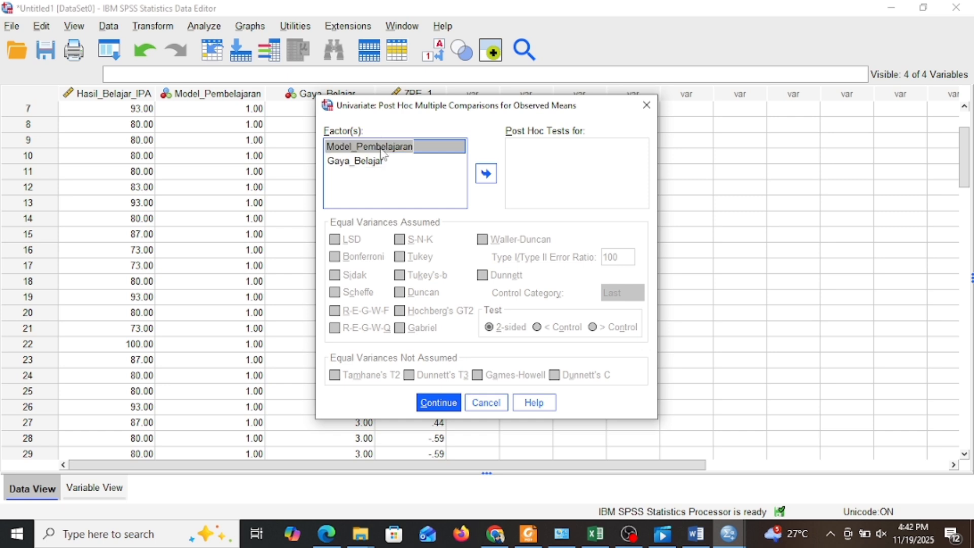
click(488, 171)
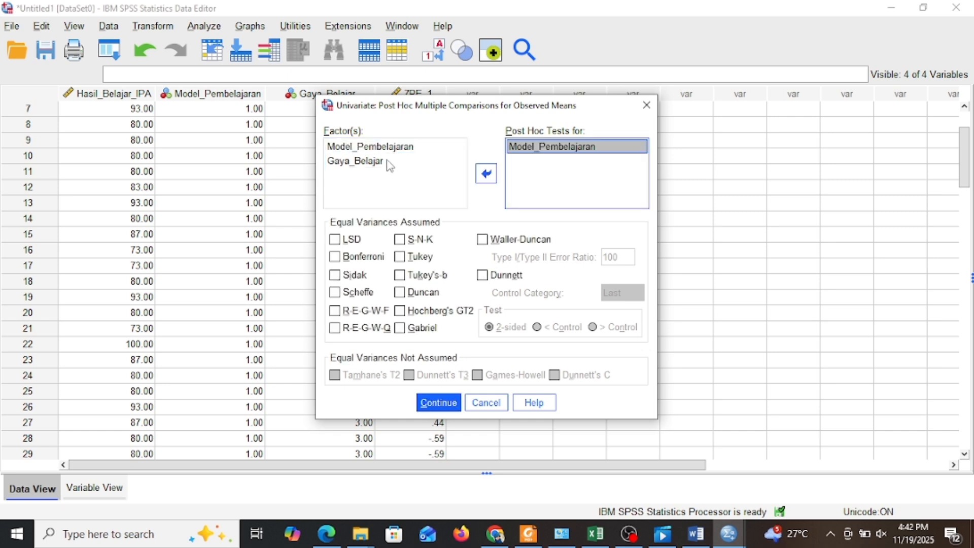
click(370, 161)
click(491, 177)
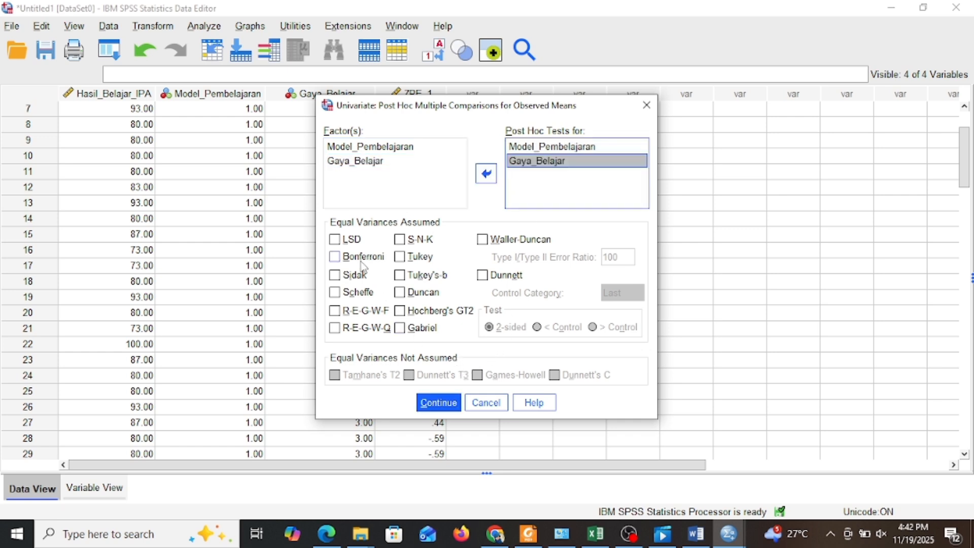
click(439, 404)
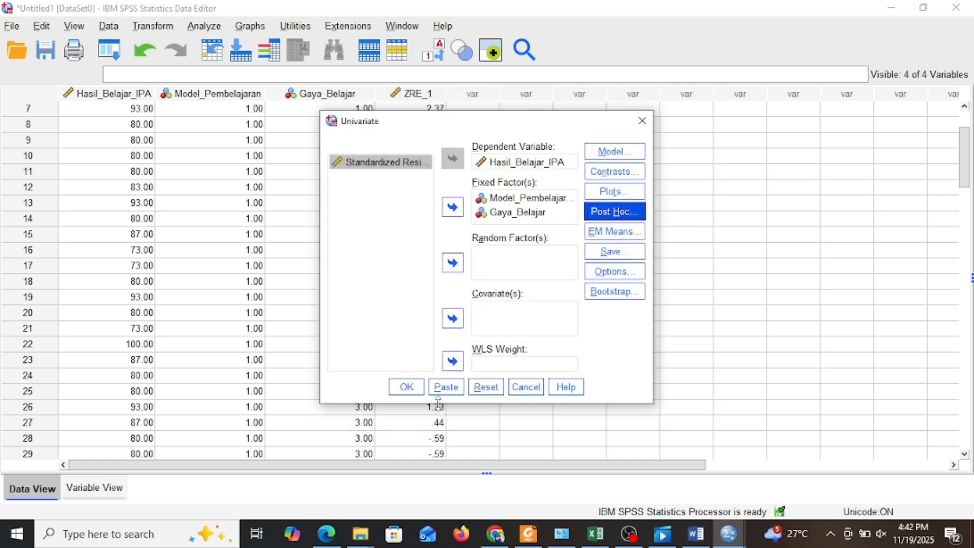
Include descriptive statistics and homogeneity tests in the univariate output and run the analysis
click(614, 274)
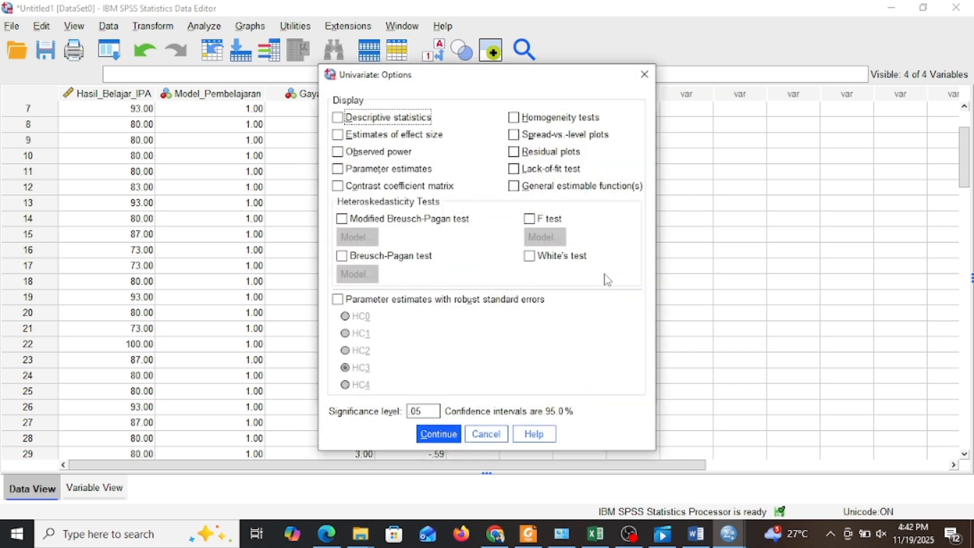
click(407, 123)
click(546, 123)
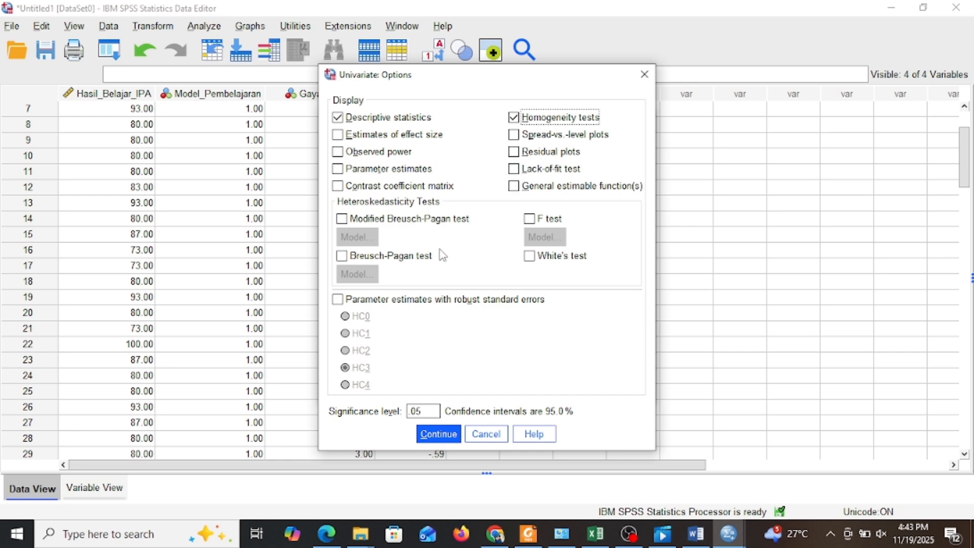
click(432, 434)
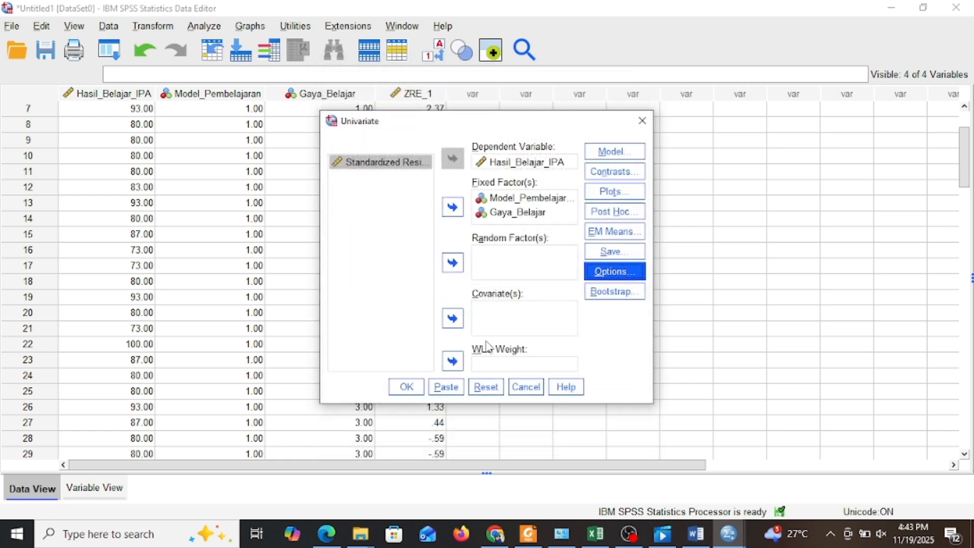
click(411, 388)
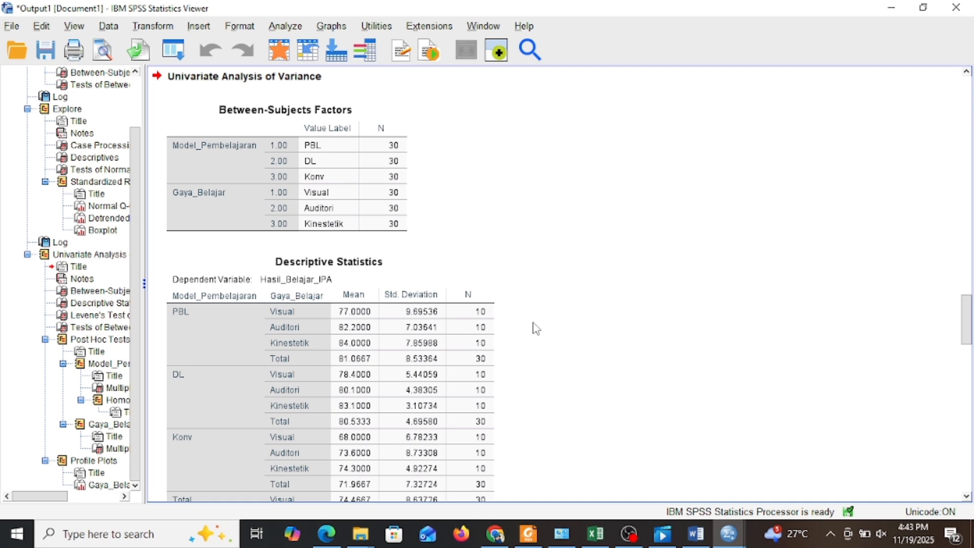
Examine the Descriptive Statistics table and Levene's Test of Equality of Error Variances in the output
click(399, 338)
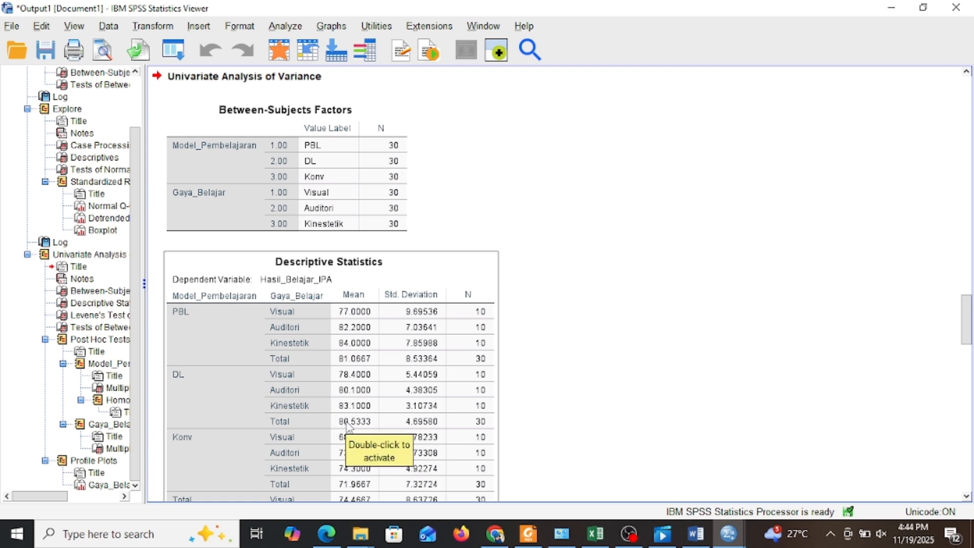
scroll(348, 426, down, 3)
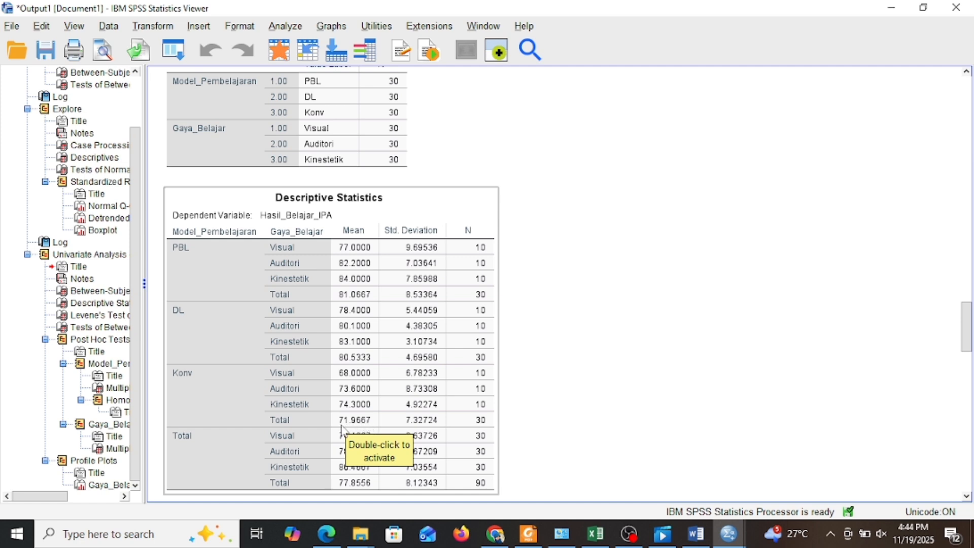
scroll(342, 426, down, 2)
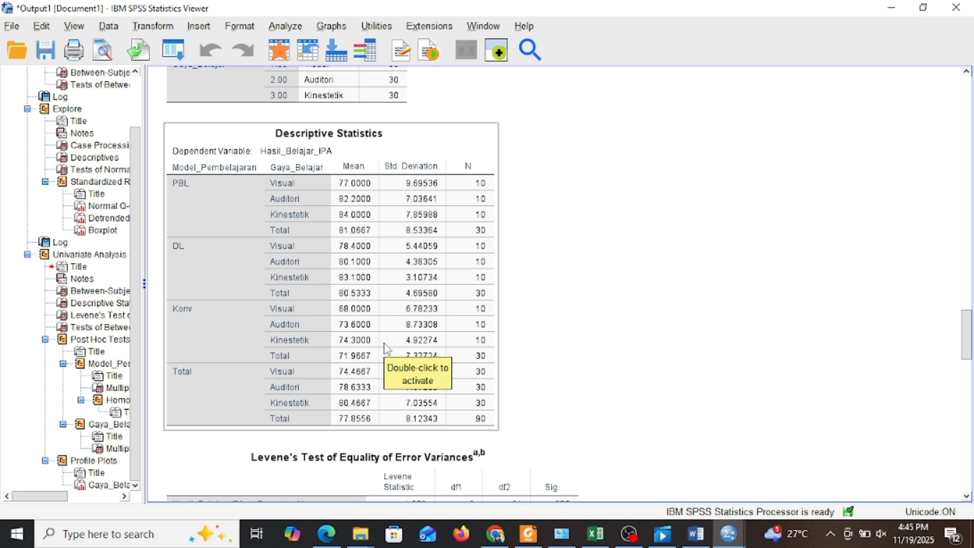
scroll(508, 322, down, 5)
scroll(522, 328, down, 3)
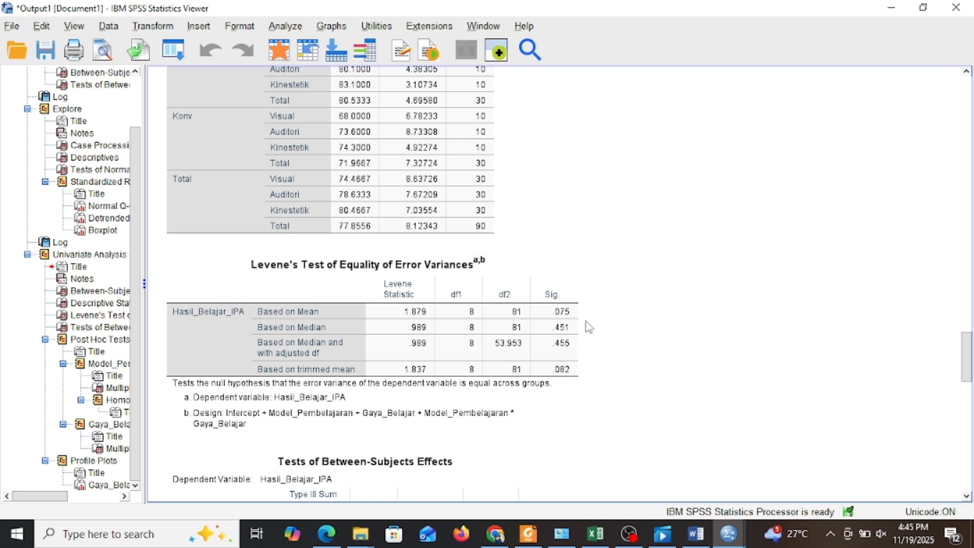
Check the Based on Mean significance value in Levene's Test of Equality of Error Variances
scroll(589, 332, down, 3)
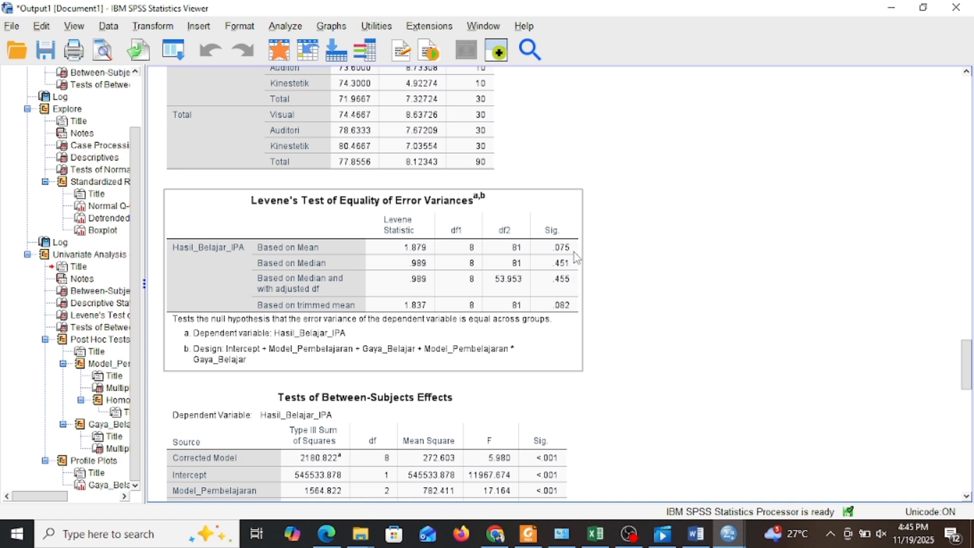
click(586, 258)
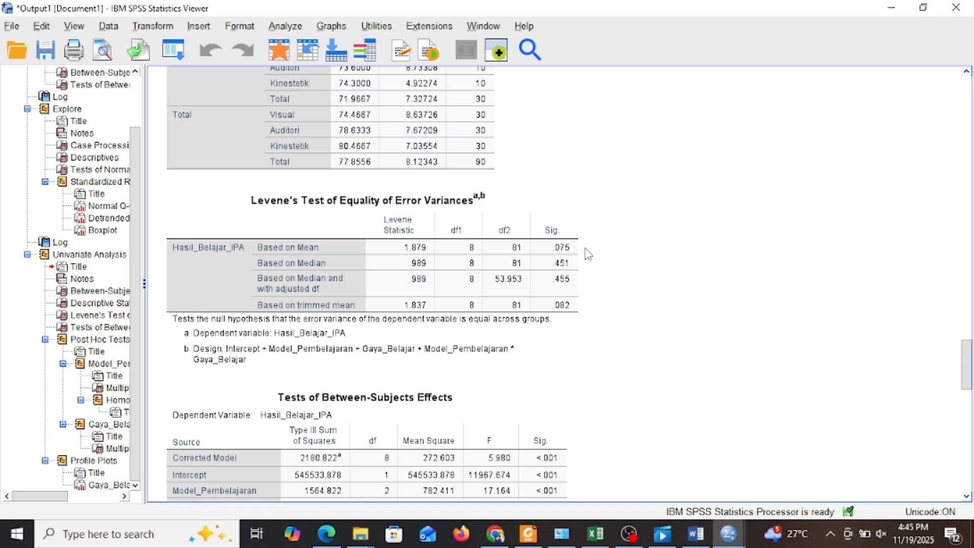
click(586, 254)
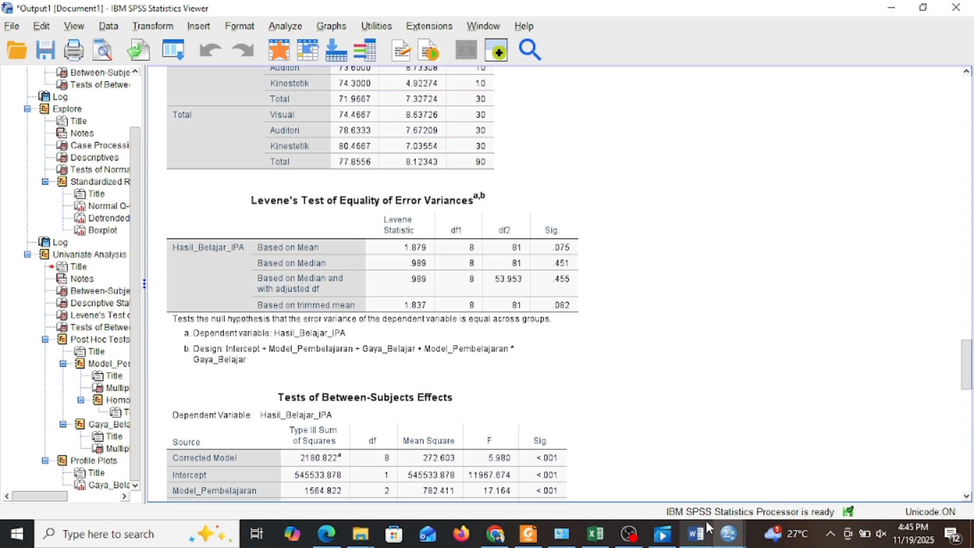
Switch to the Word document Tugas ANOVA DUA JALUR, maximize it and find the Levene's test and Two Way Anova interpretation
mouse_move(703, 535)
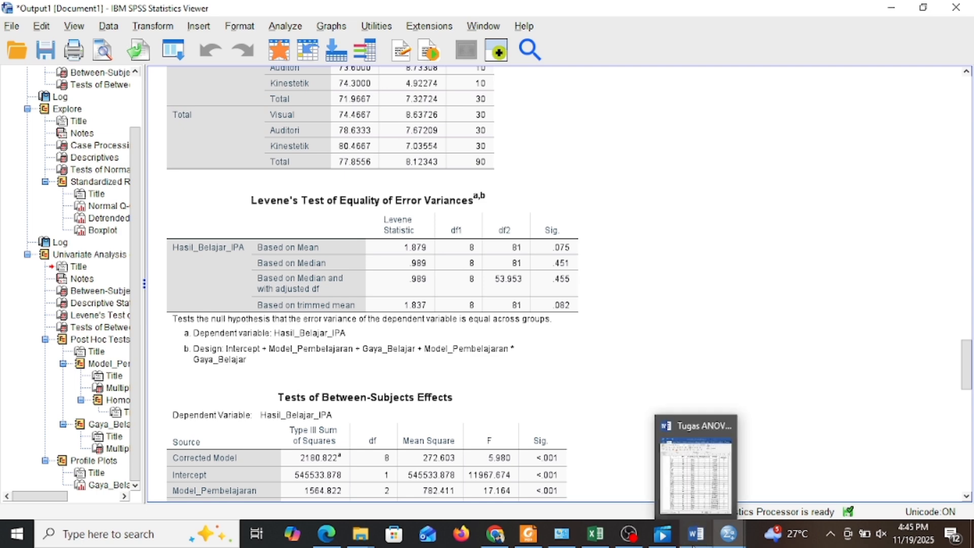
click(695, 475)
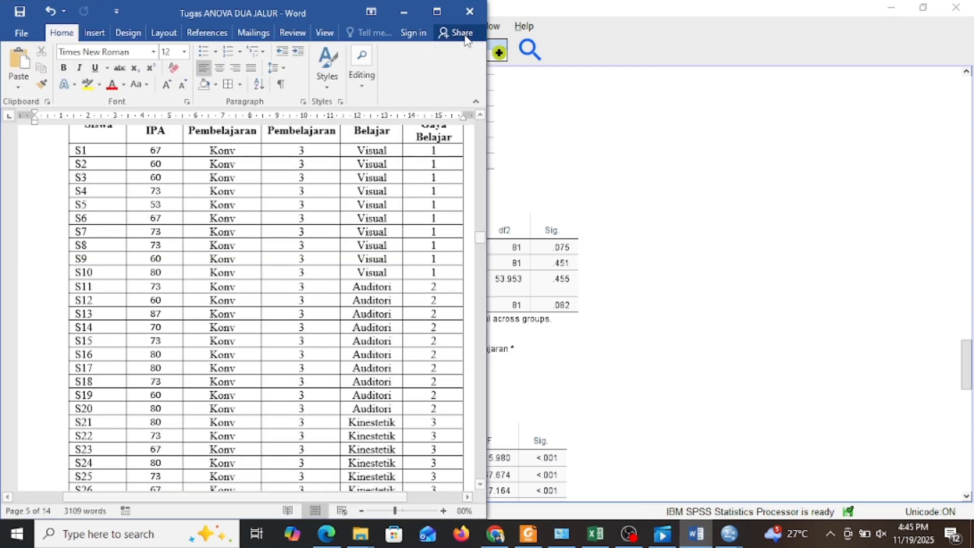
scroll(378, 285, up, 4)
scroll(378, 285, down, 9)
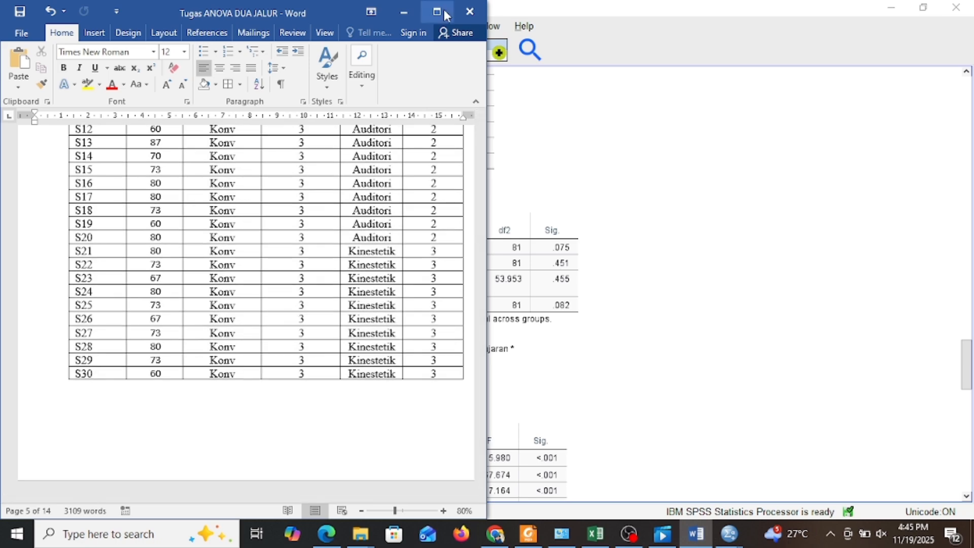
click(444, 12)
scroll(642, 274, down, 8)
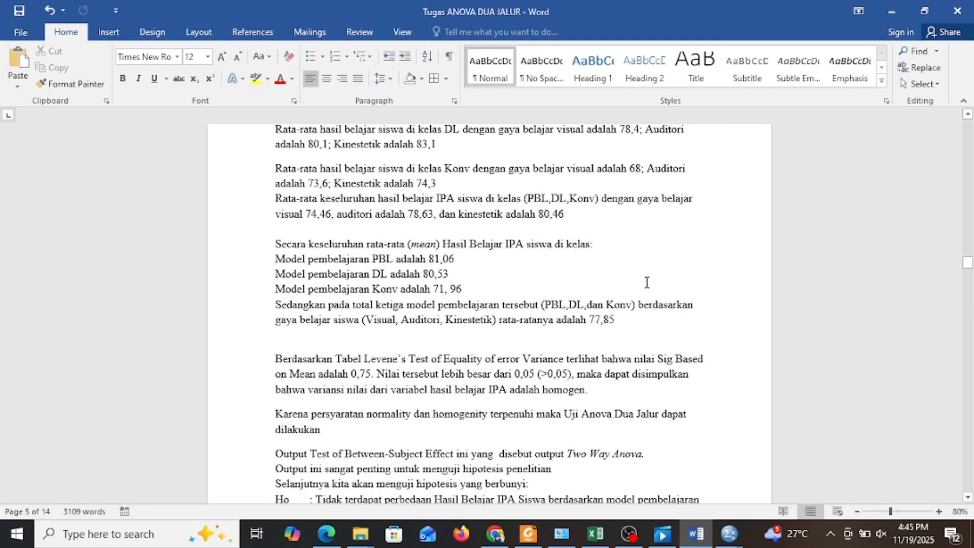
scroll(646, 283, up, 2)
scroll(646, 282, down, 6)
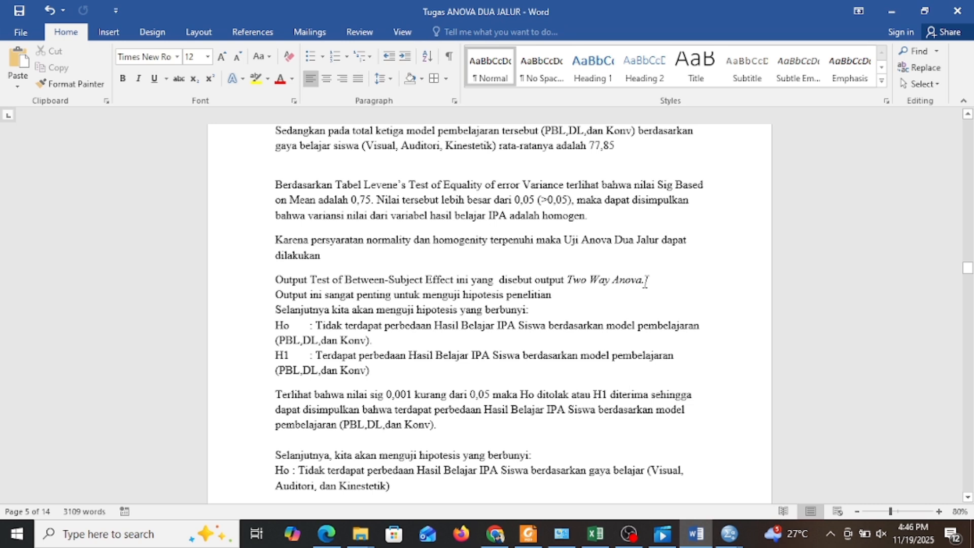
Review the Ho and H1 hypotheses on differences in Hasil Belajar IPA by learning model (PBL, DL, Konv)
drag(315, 325, 460, 340)
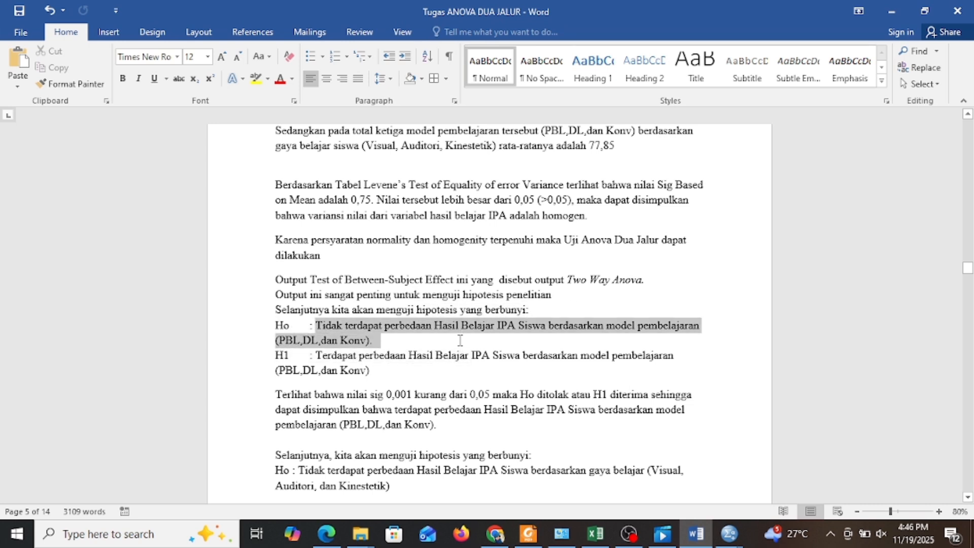
click(460, 340)
drag(316, 326, 387, 337)
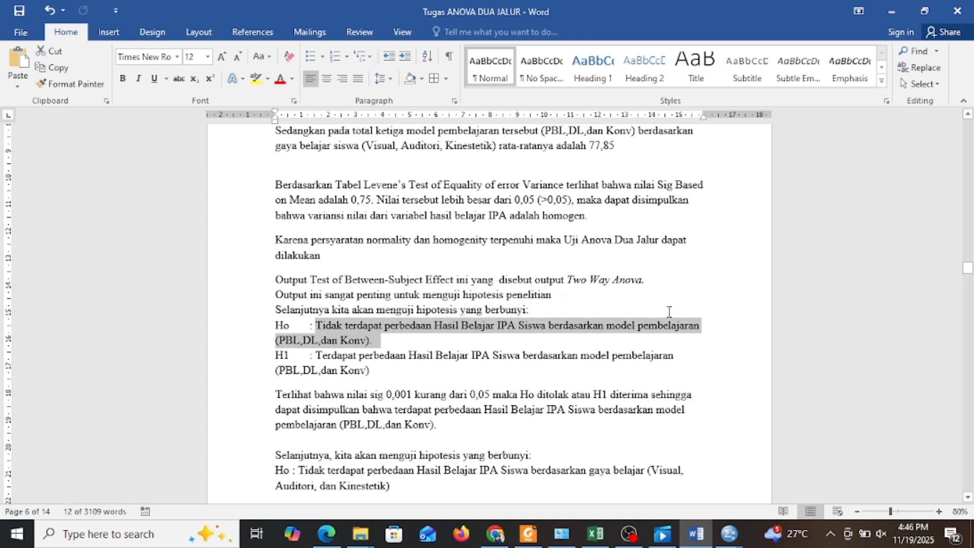
drag(311, 356, 375, 371)
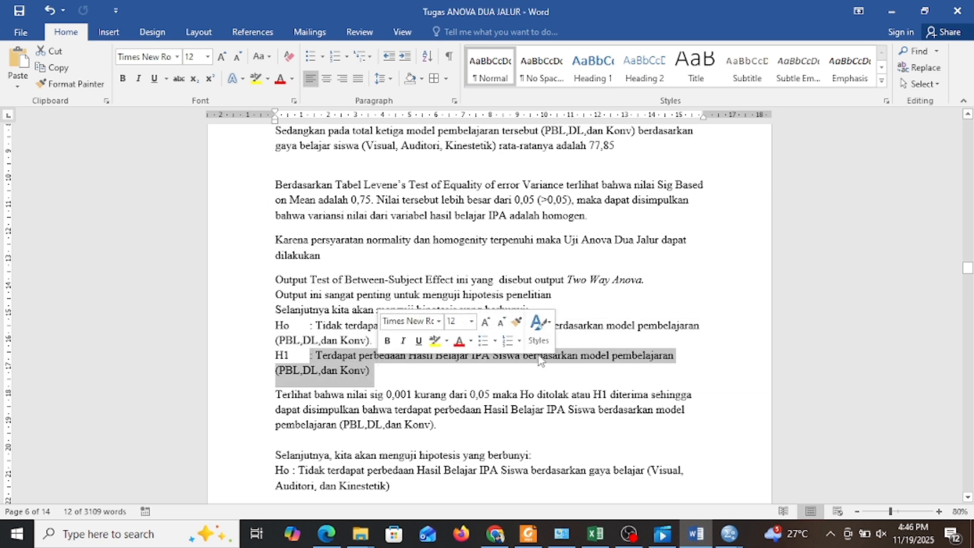
scroll(540, 358, down, 2)
scroll(539, 354, down, 2)
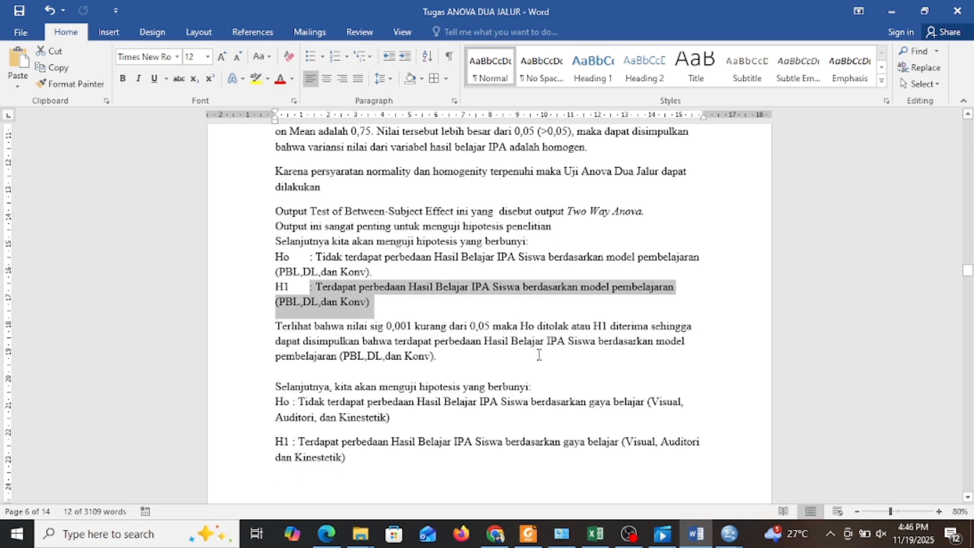
scroll(539, 353, up, 6)
scroll(538, 354, up, 2)
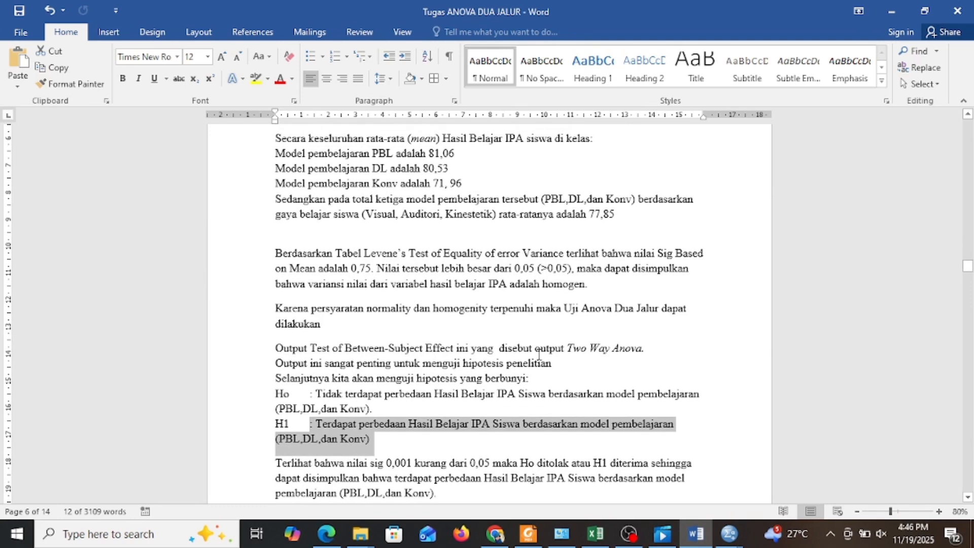
Read the conclusion paragraph for the learning model hypothesis, selecting its text to mark it
click(525, 394)
scroll(548, 396, down, 2)
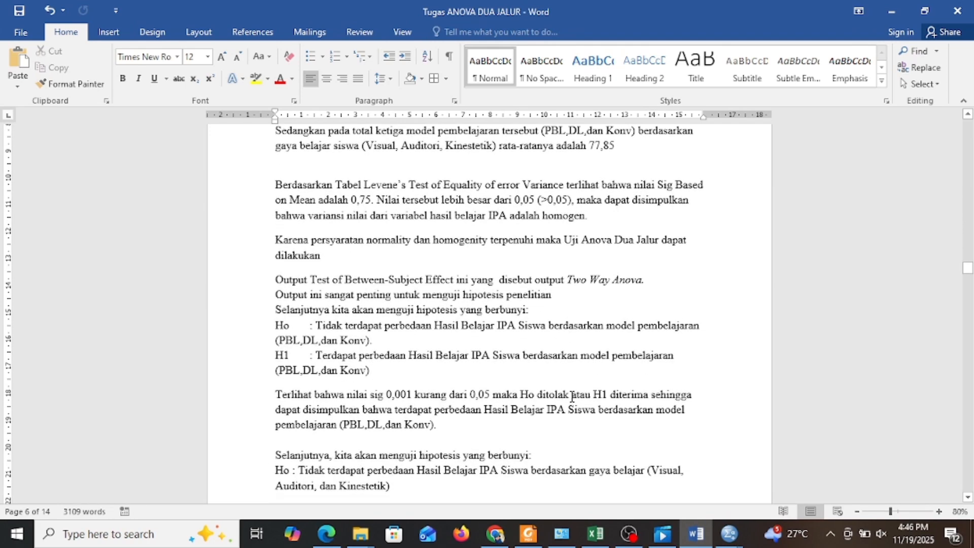
scroll(570, 399, down, 1)
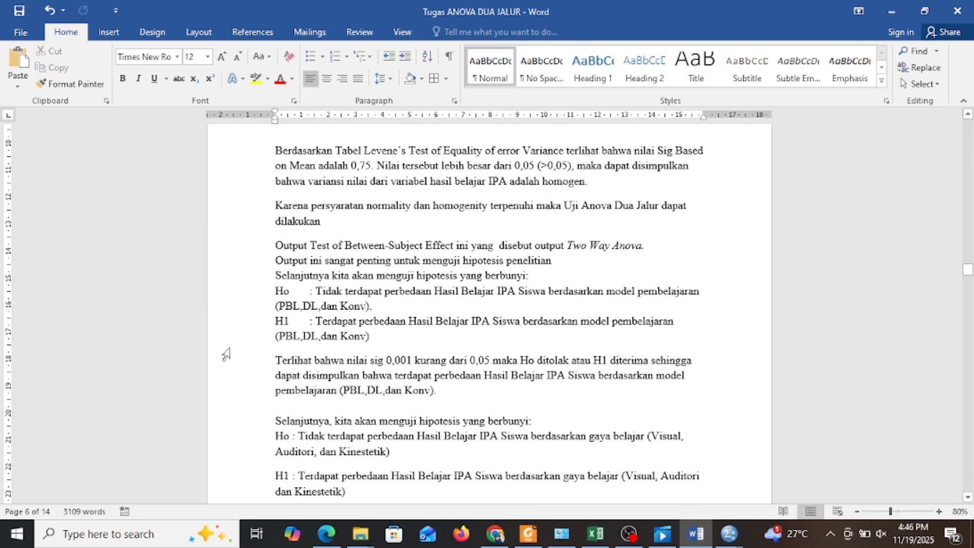
drag(268, 362, 450, 387)
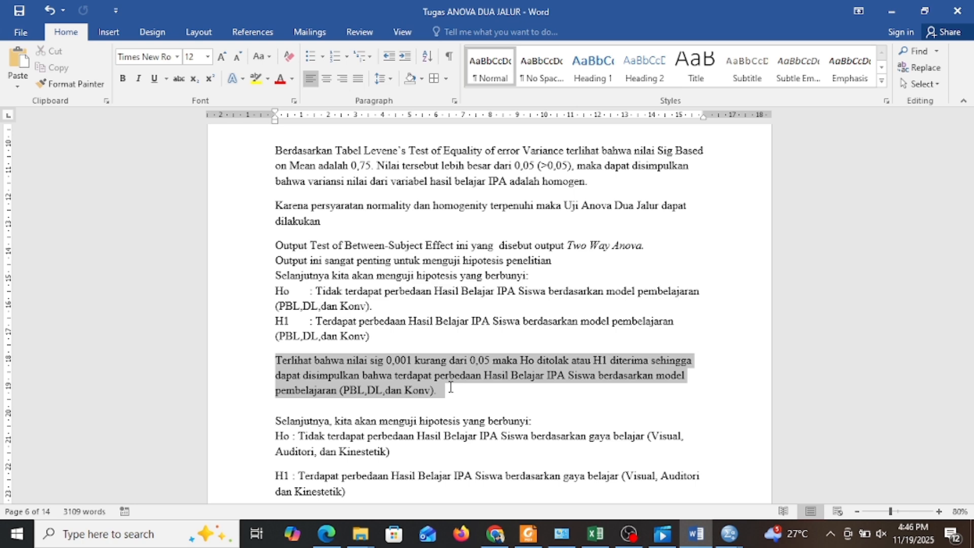
click(451, 388)
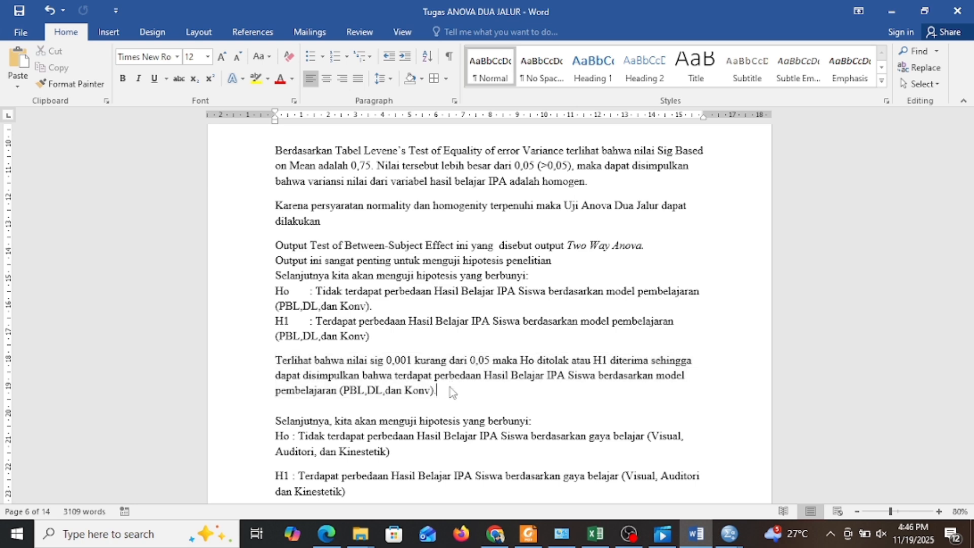
Review the hypotheses on learning style (Visual, Auditori, Kinestetik) and the conclusion paragraph that follows them
scroll(452, 376, down, 5)
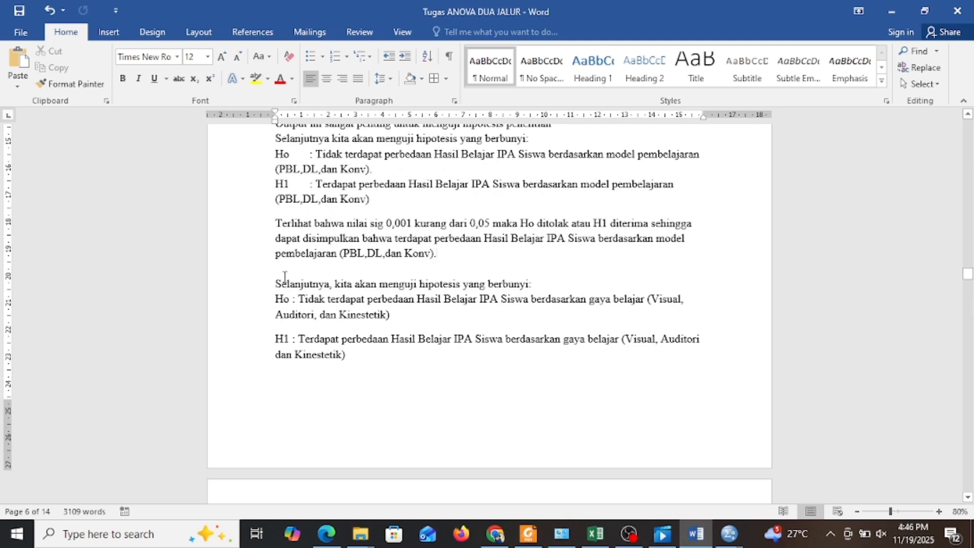
drag(274, 283, 392, 359)
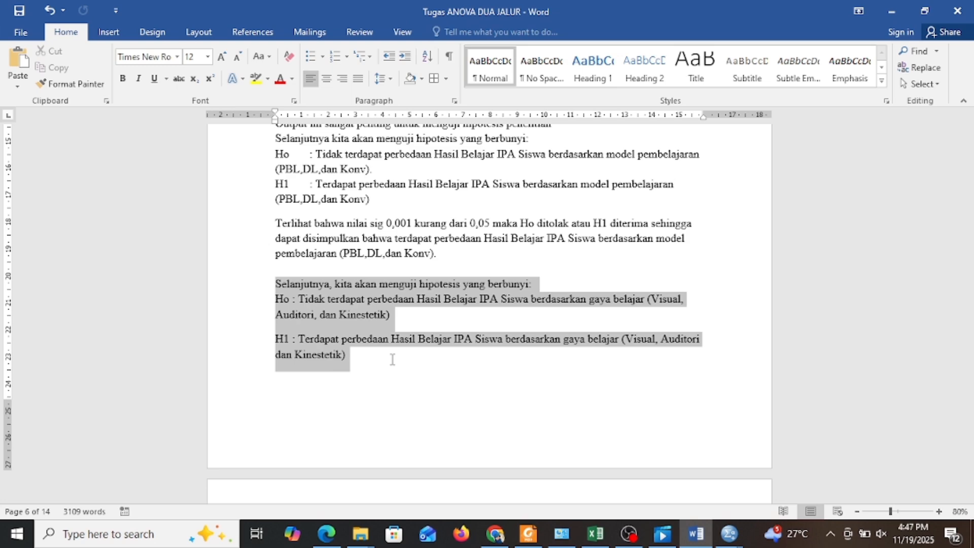
click(392, 359)
scroll(406, 361, down, 10)
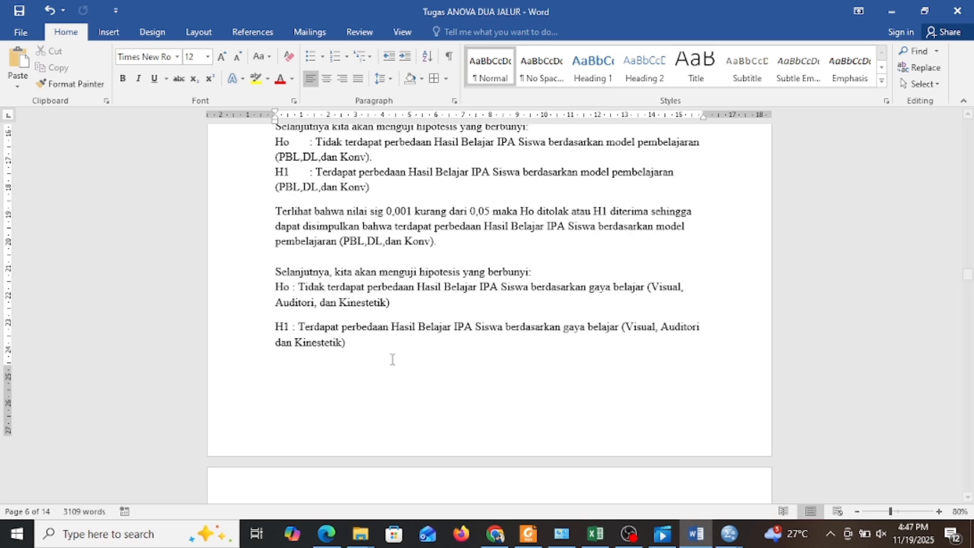
scroll(421, 361, down, 6)
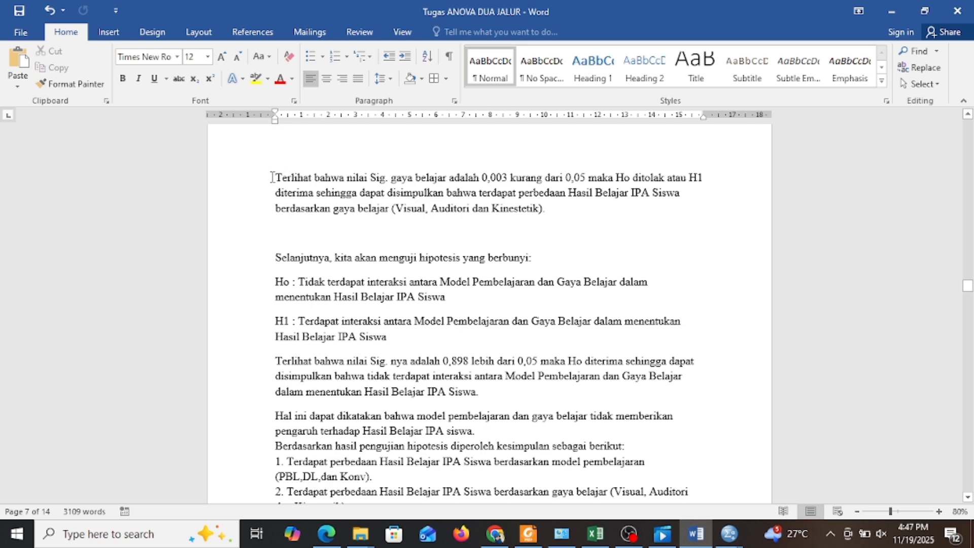
drag(274, 177, 560, 217)
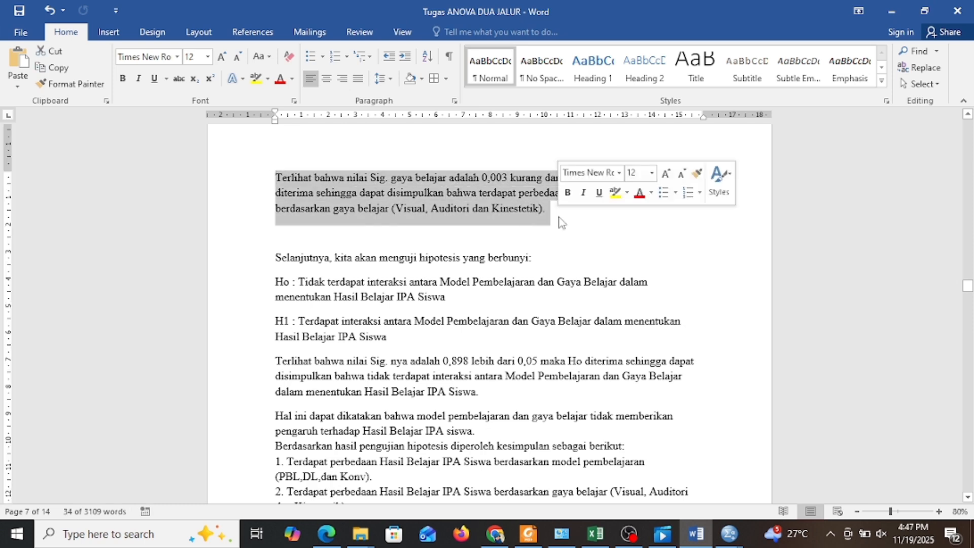
Check the learning style conclusion against the Output1 viewer in SPSS and return to the Word document
click(731, 538)
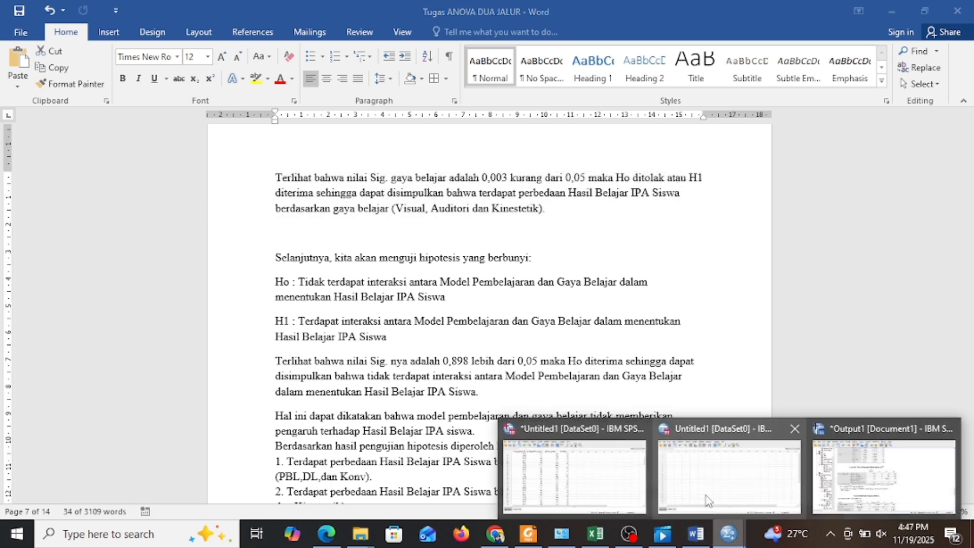
click(863, 474)
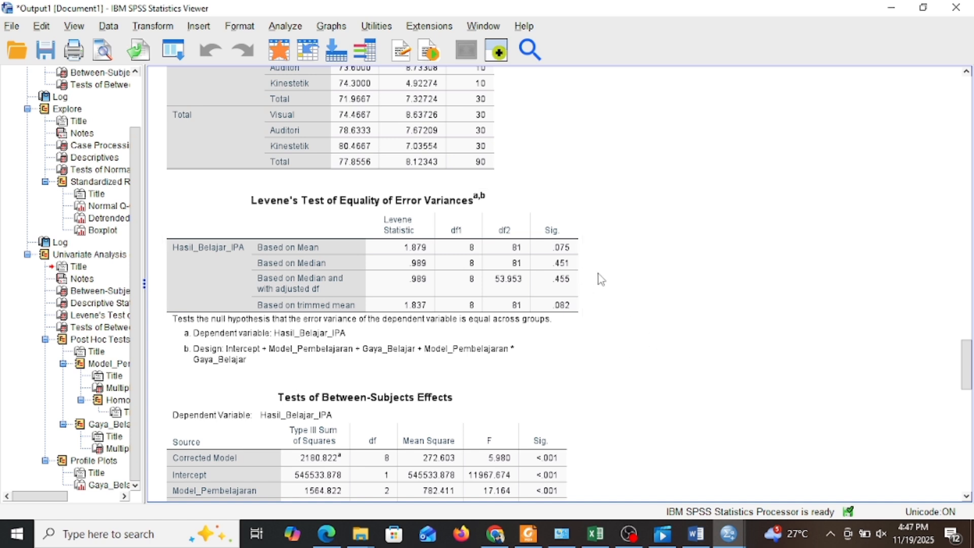
click(696, 533)
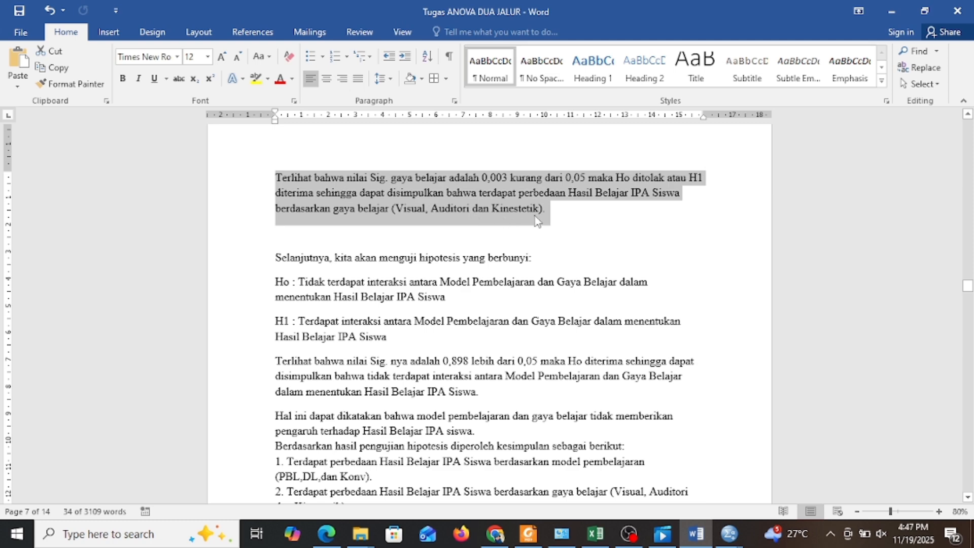
Review the Ho and H1 hypotheses on the interaction between Model Pembelajaran and Gaya Belajar
scroll(570, 247, down, 2)
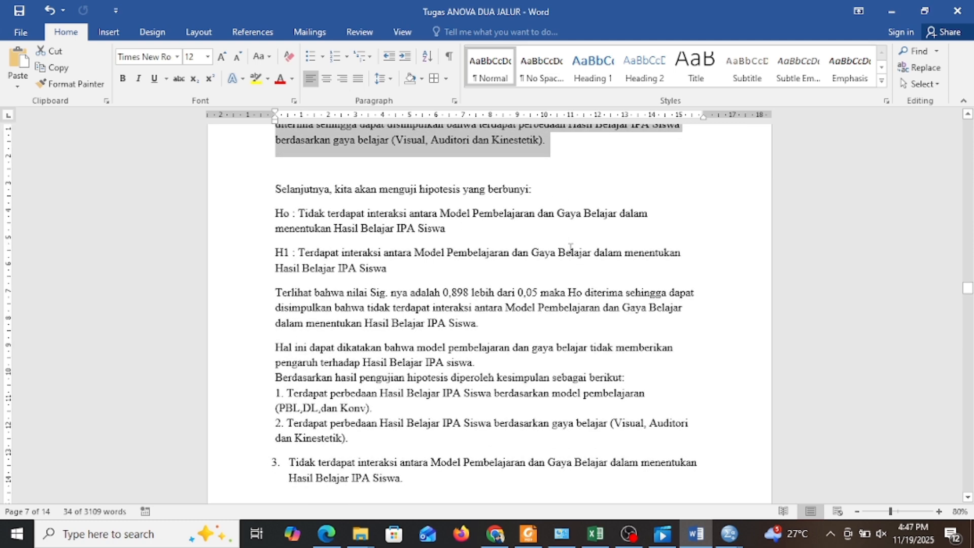
click(570, 247)
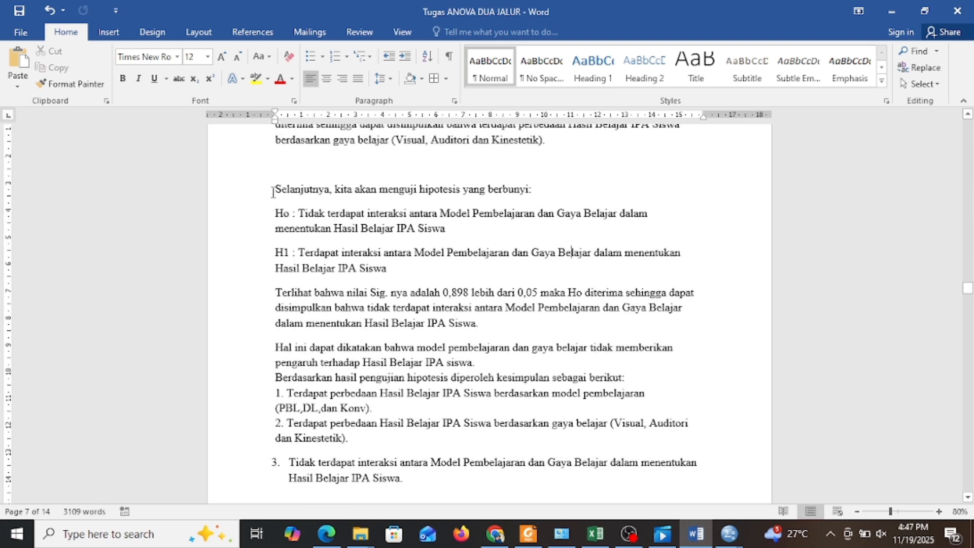
drag(275, 189, 529, 271)
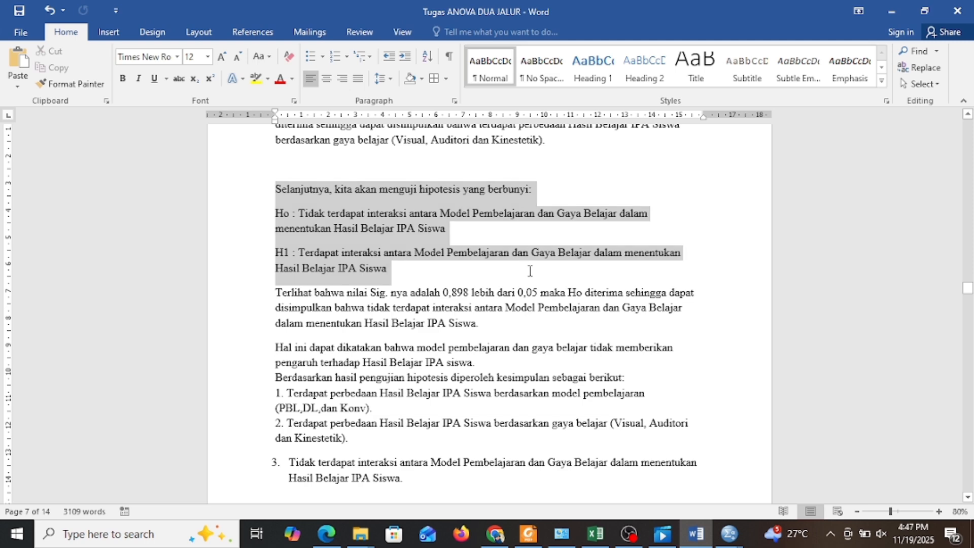
click(530, 271)
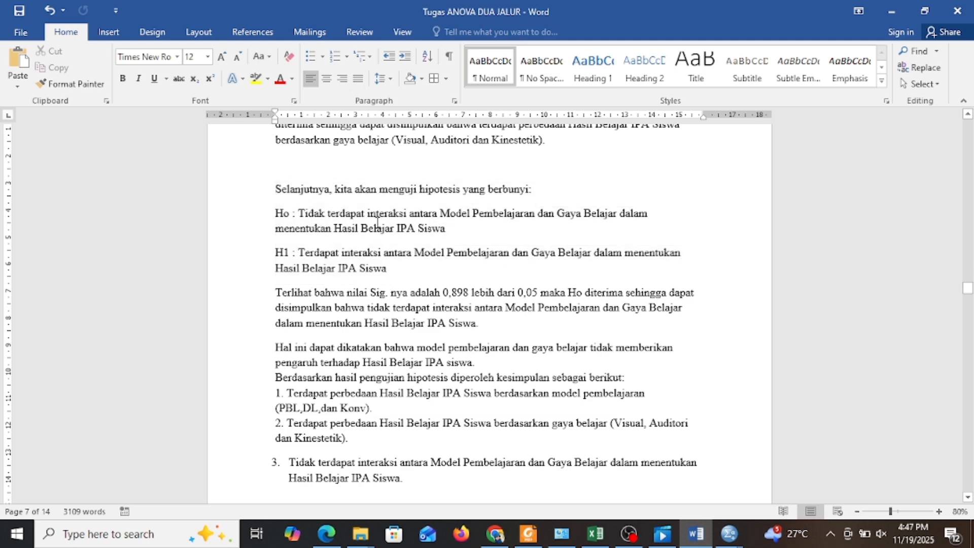
drag(272, 213, 449, 239)
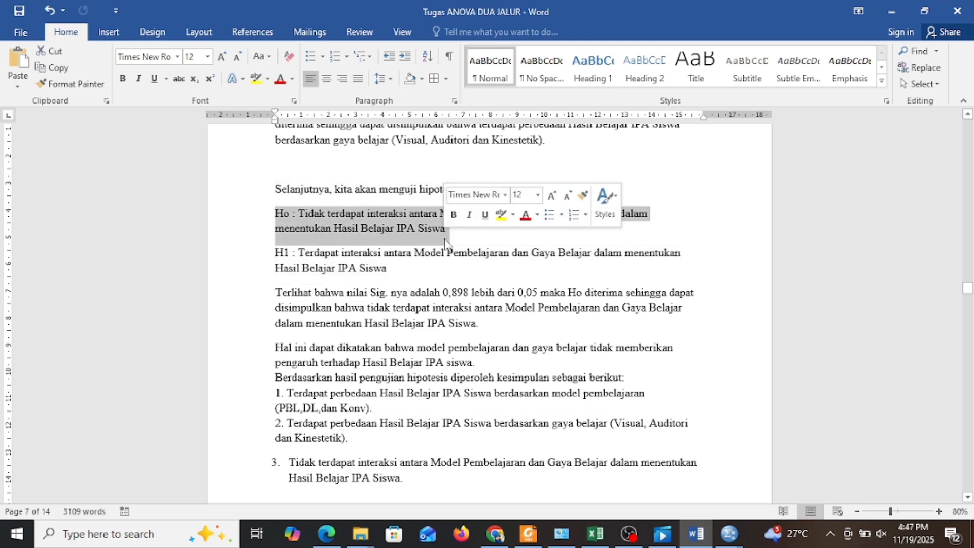
scroll(510, 188, up, 1)
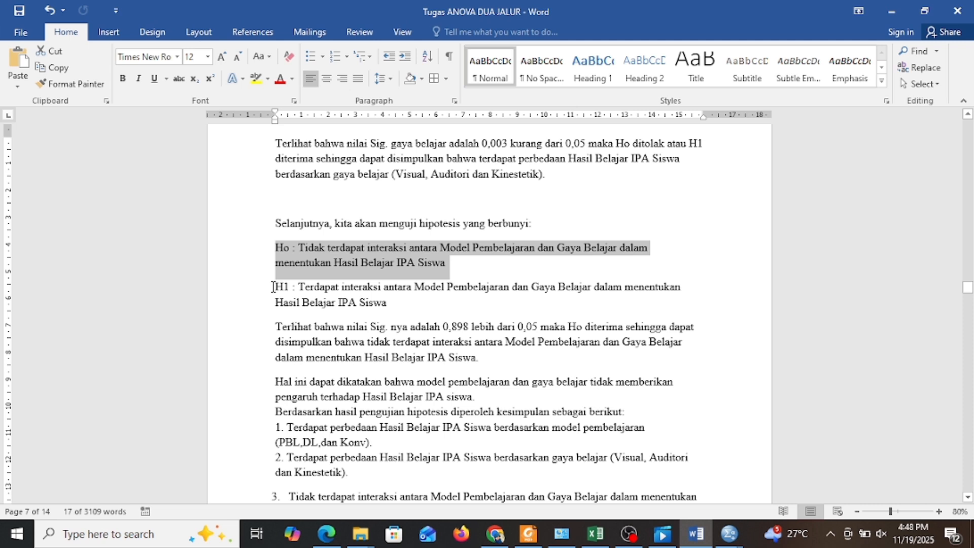
mouse_move(273, 287)
mouse_down()
mouse_move(398, 312)
mouse_move(265, 287)
mouse_up()
click(398, 312)
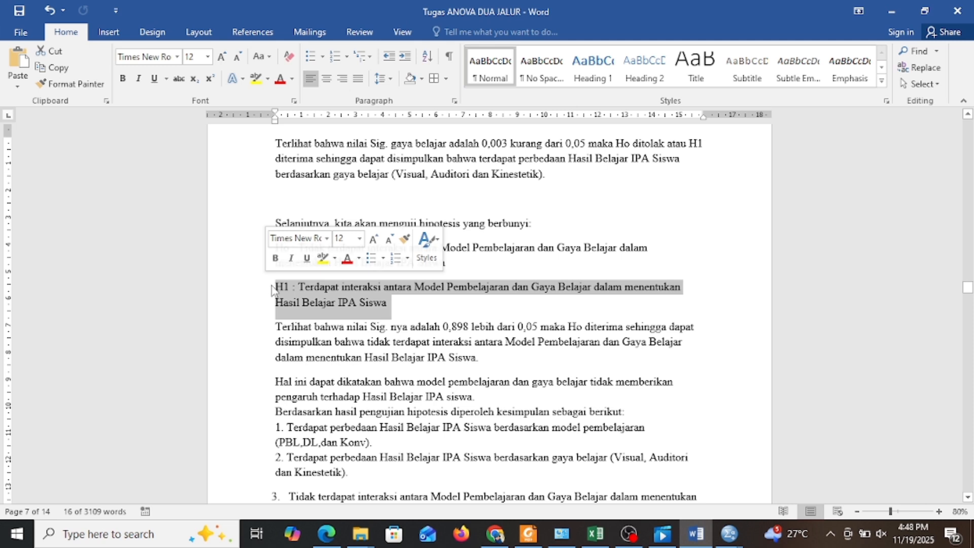
click(333, 343)
Switch to the SPSS Output1 viewer and check the interaction row of the Tests of Between-Subjects Effects table against the Word conclusion
mouse_move(699, 541)
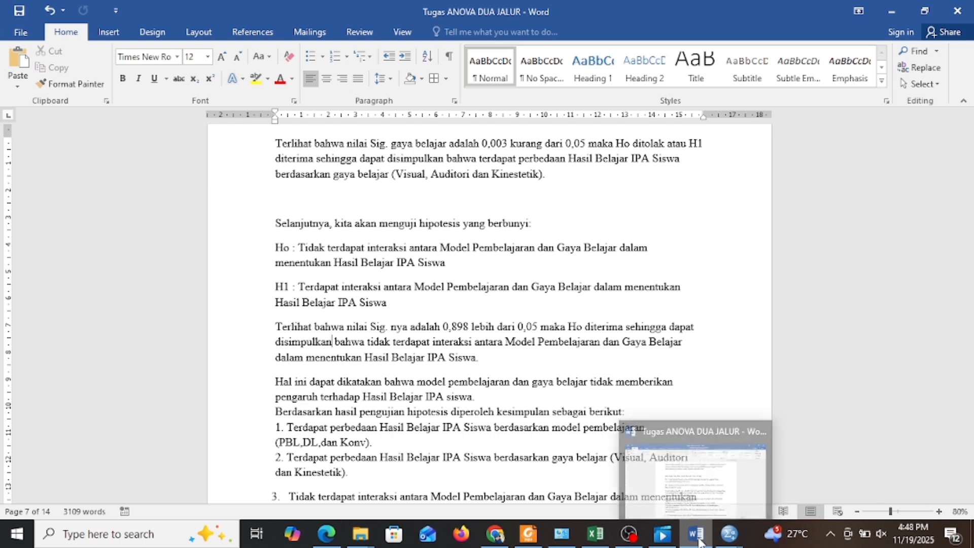
scroll(482, 308, down, 2)
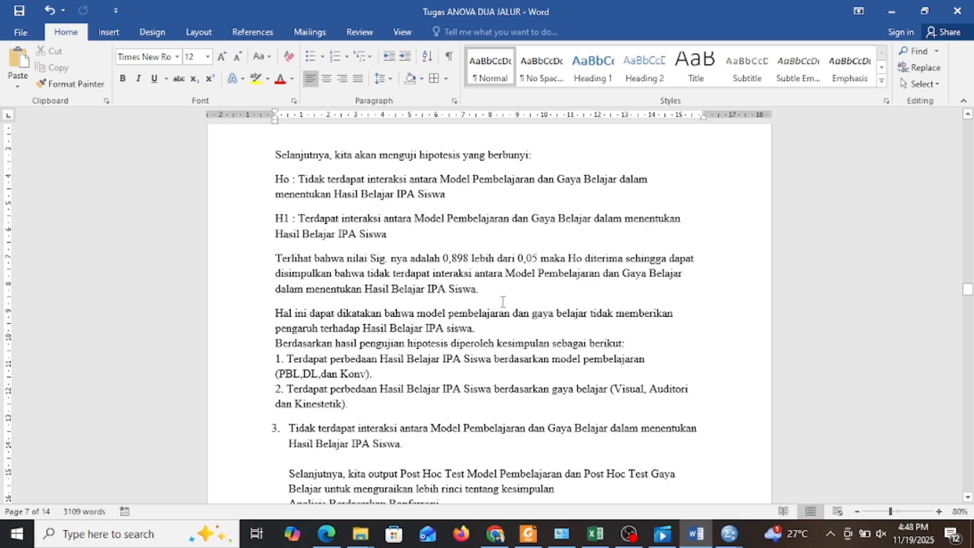
mouse_move(729, 533)
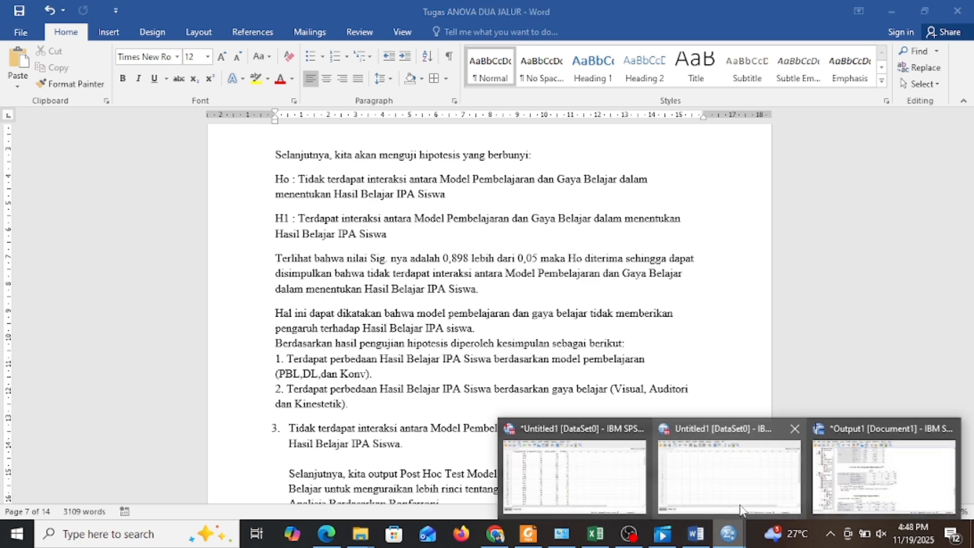
click(860, 495)
scroll(594, 318, down, 1)
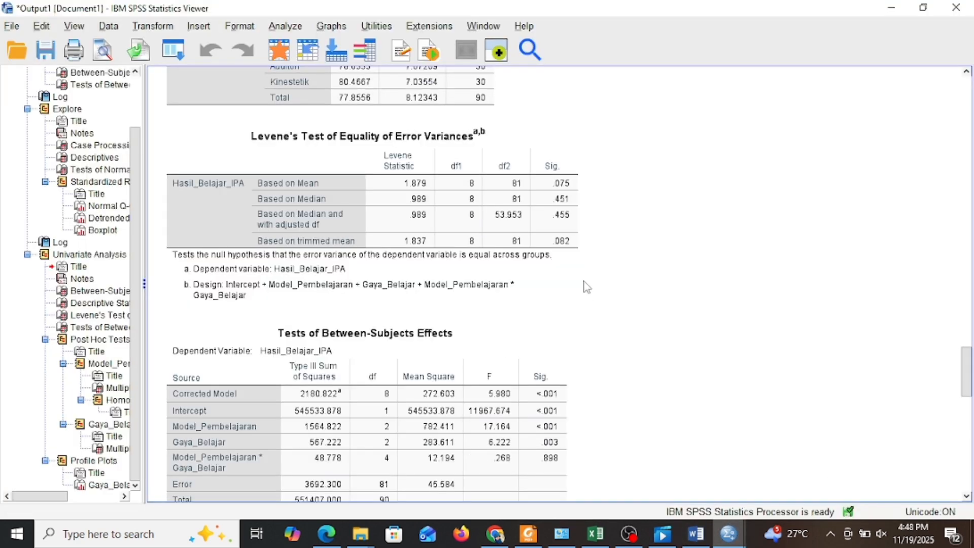
click(564, 189)
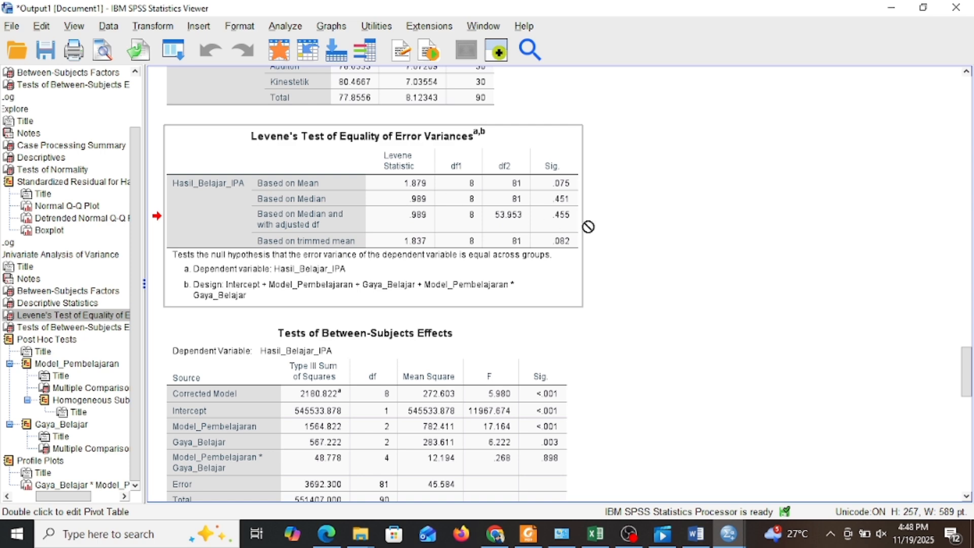
click(624, 245)
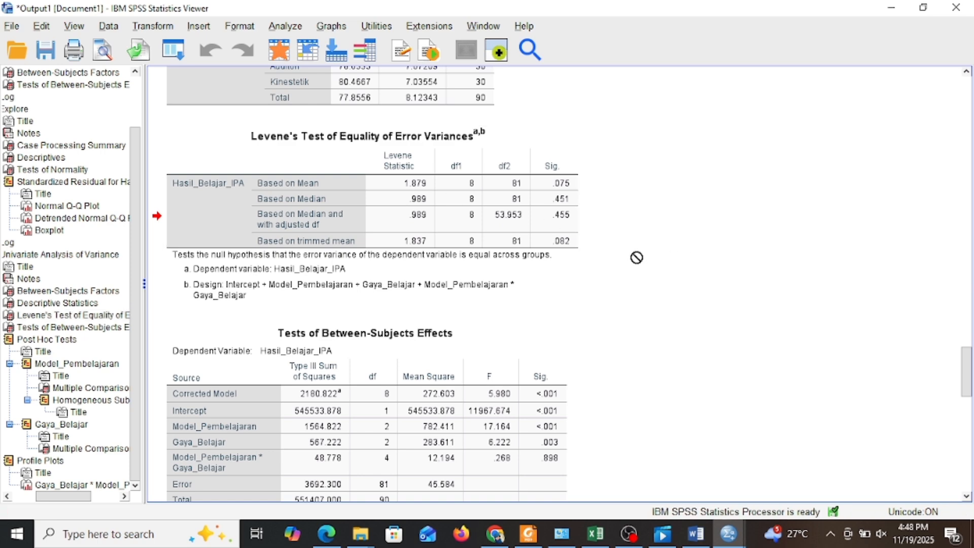
scroll(638, 279, down, 10)
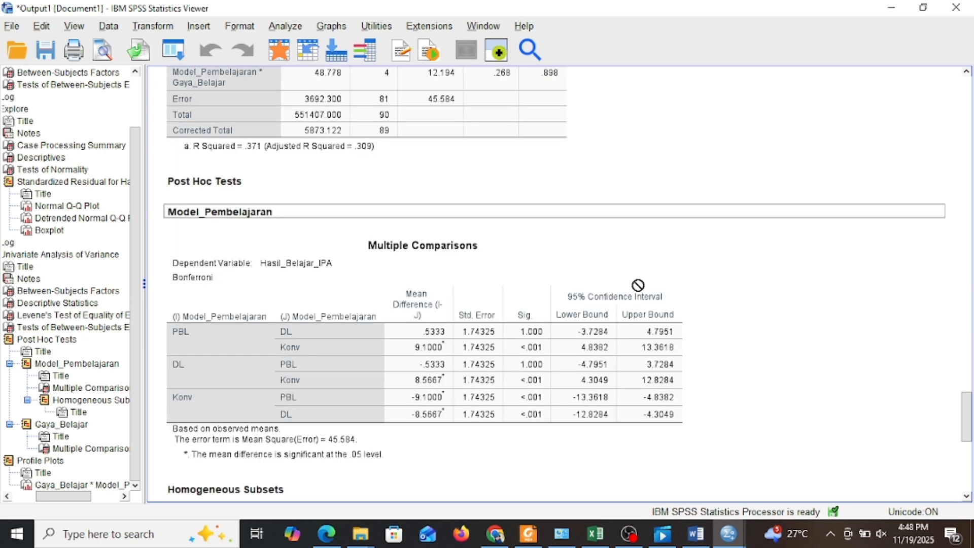
scroll(638, 285, up, 10)
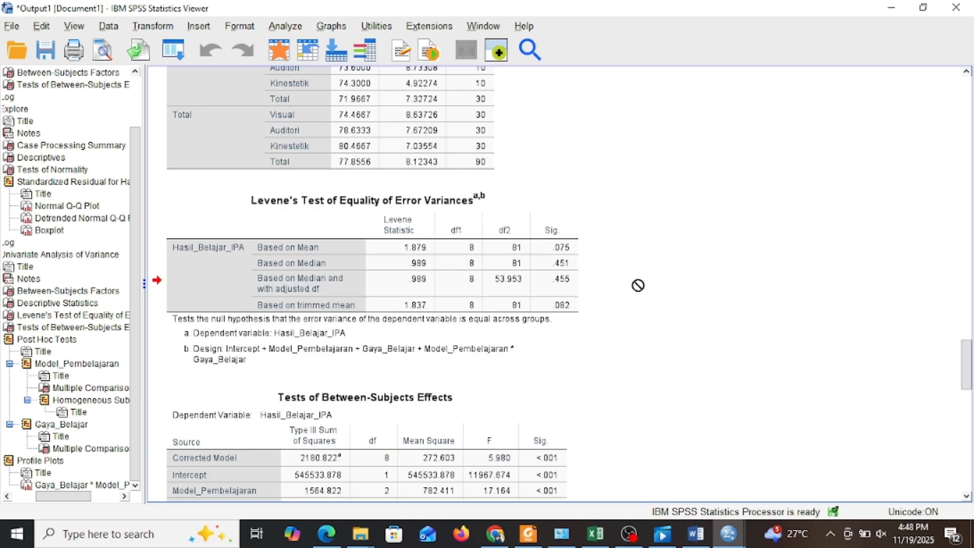
scroll(638, 285, down, 3)
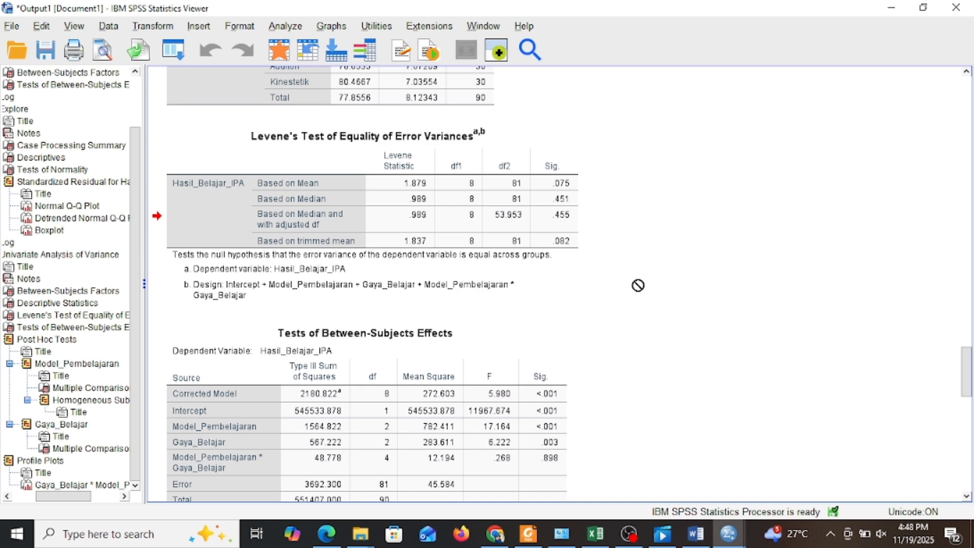
Look over the Bonferroni Multiple Comparisons table for Model_Pembelajaran under Post Hoc Tests
scroll(638, 285, down, 18)
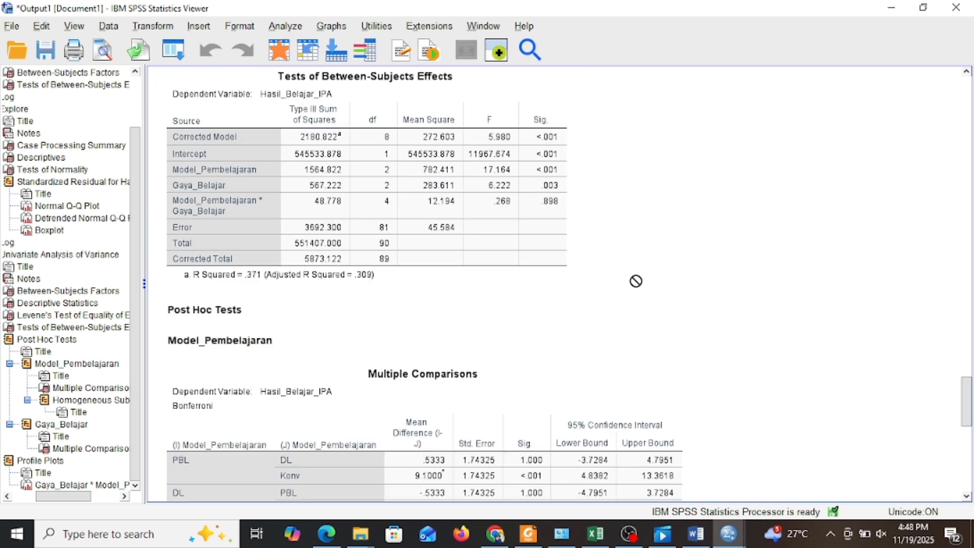
scroll(636, 281, down, 6)
click(635, 281)
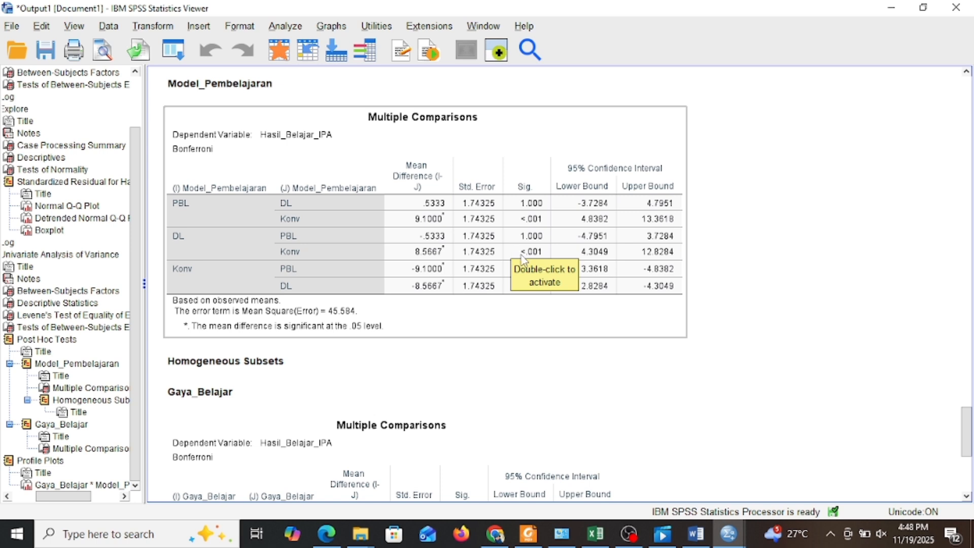
scroll(512, 249, up, 3)
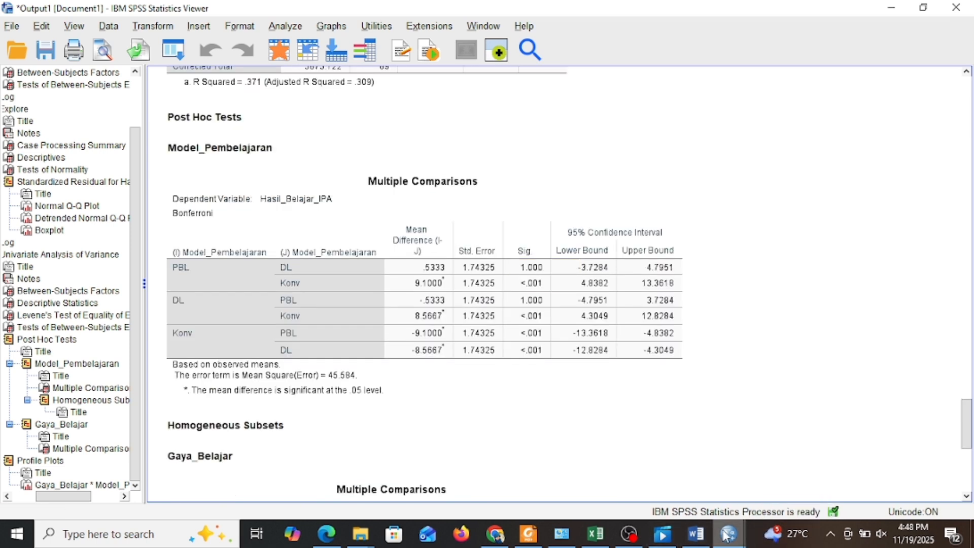
mouse_move(727, 535)
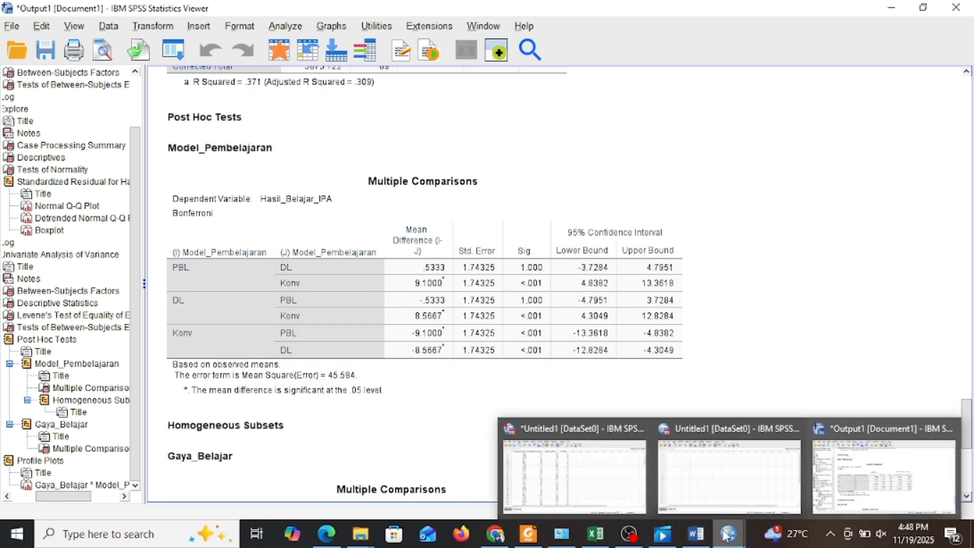
mouse_move(738, 428)
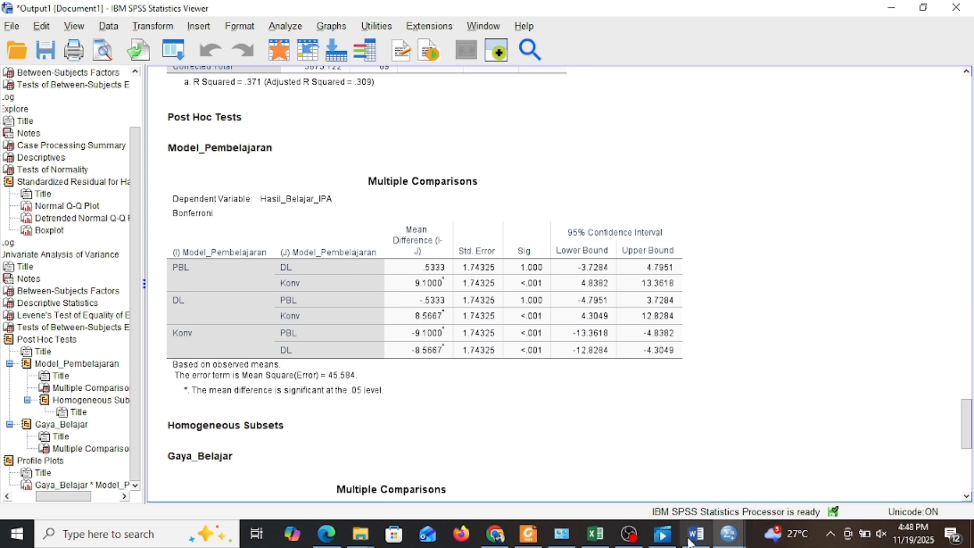
Return to the Word document and read the closing remarks on the hypothesis tests, selecting the text through the second numbered conclusion
click(695, 537)
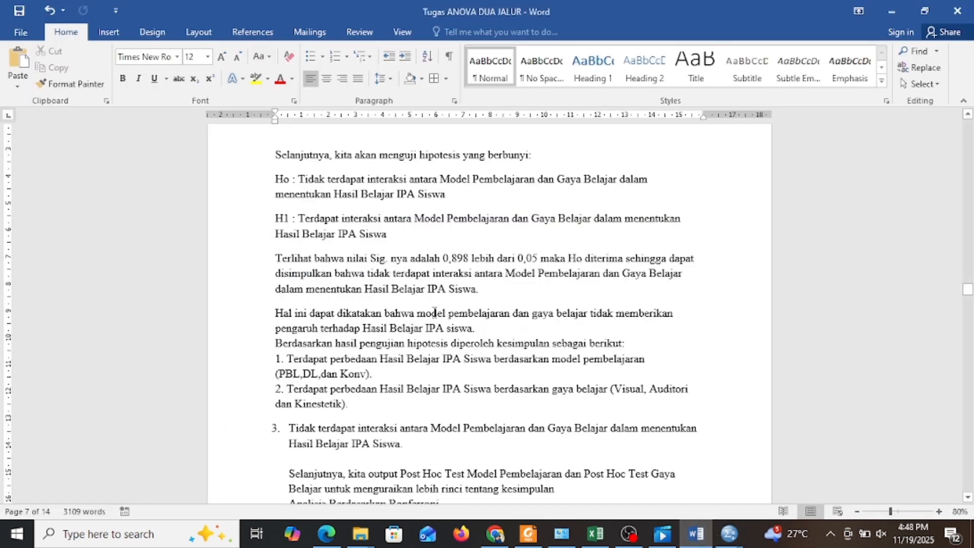
scroll(288, 280, down, 1)
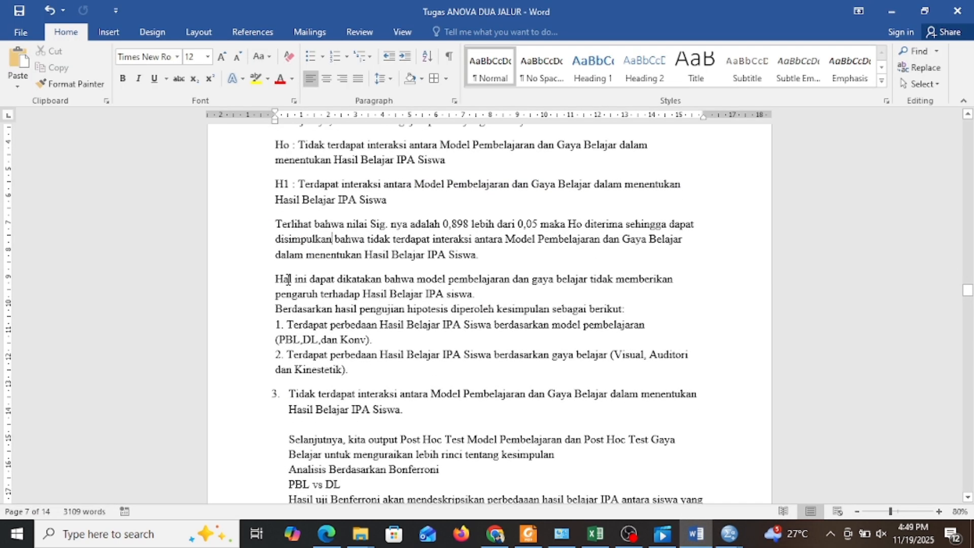
drag(274, 279, 407, 365)
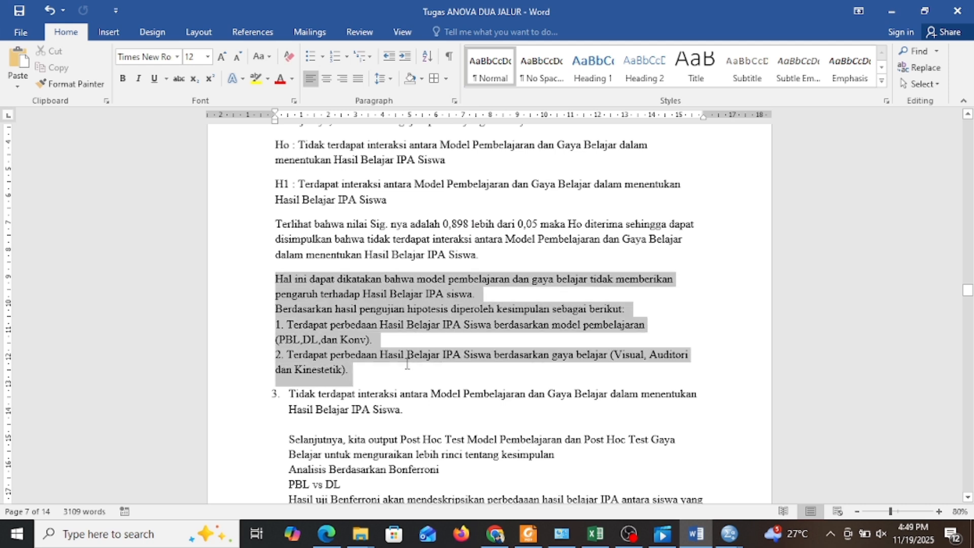
click(406, 364)
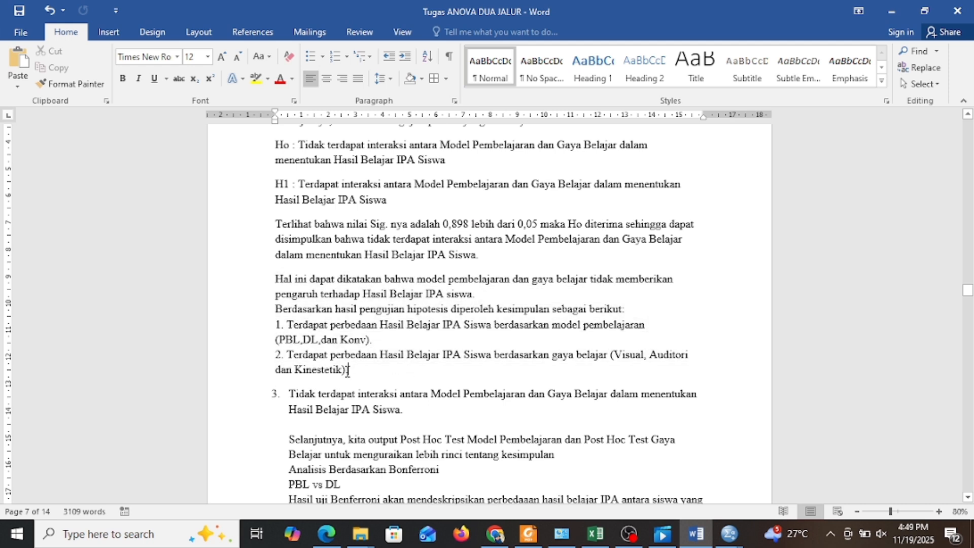
drag(350, 369, 274, 278)
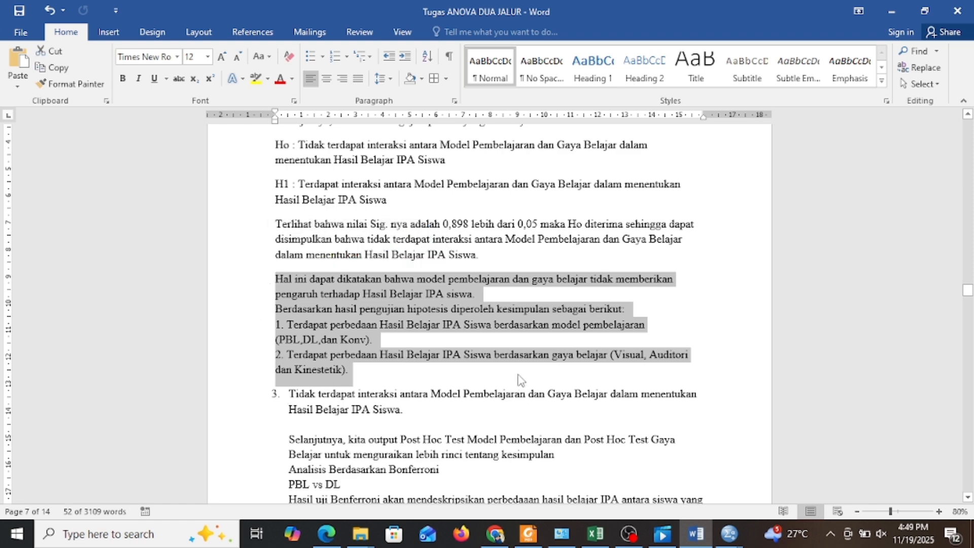
scroll(521, 380, down, 2)
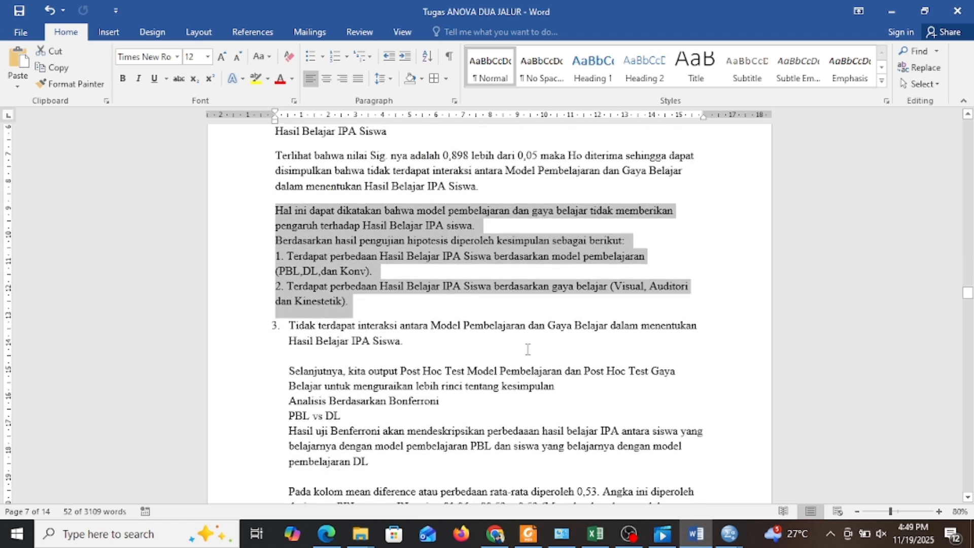
scroll(527, 349, down, 1)
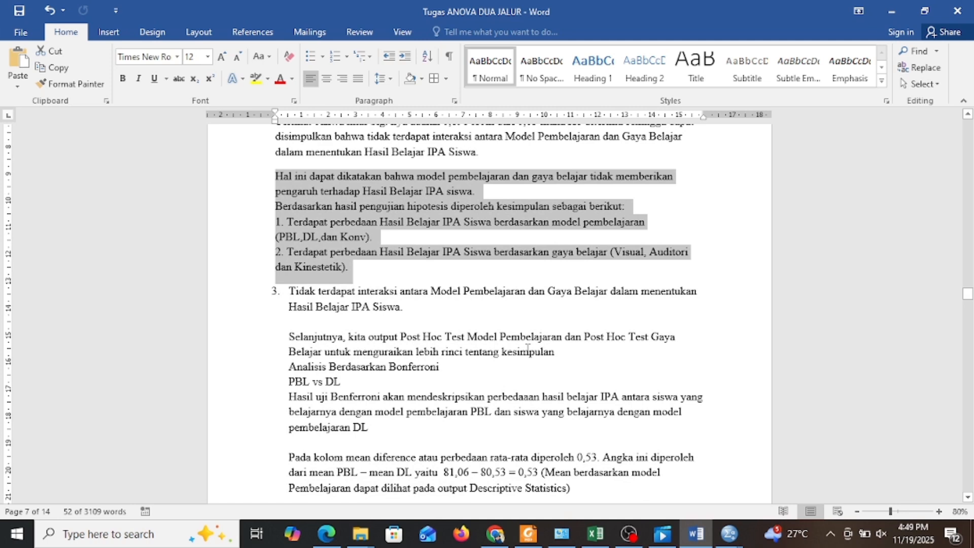
Review the three numbered conclusions on learning model, learning style and their interaction, selecting each one in turn
click(487, 269)
drag(391, 237, 270, 219)
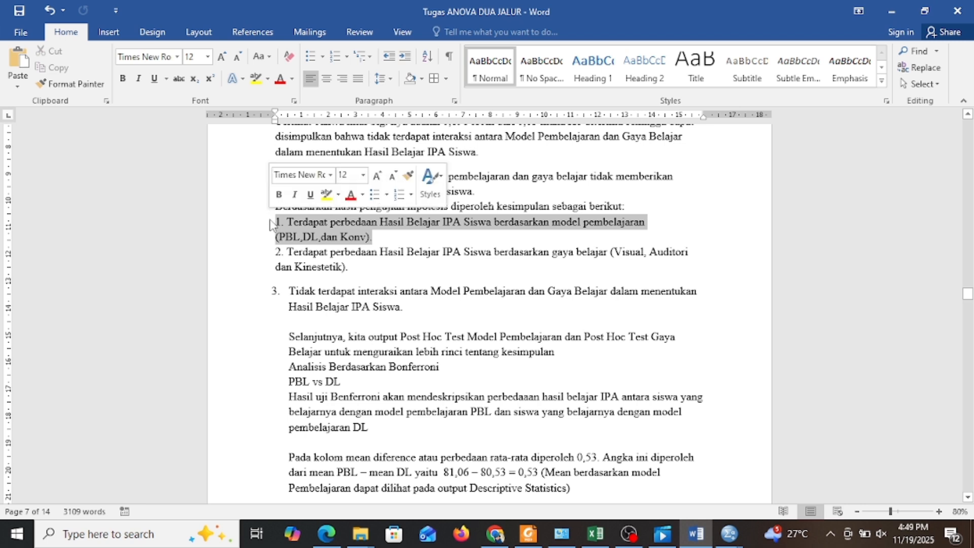
drag(350, 268, 267, 249)
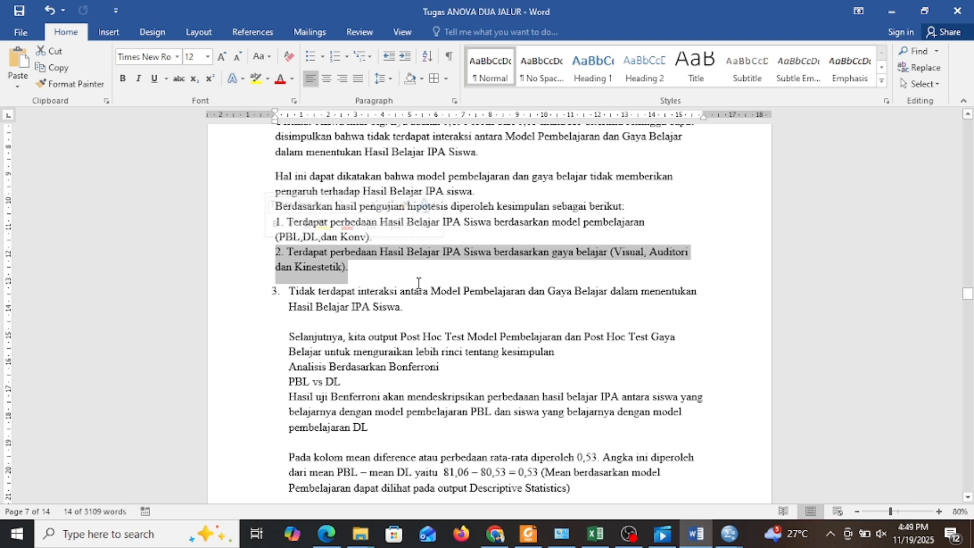
drag(416, 309, 311, 287)
drag(274, 282, 267, 295)
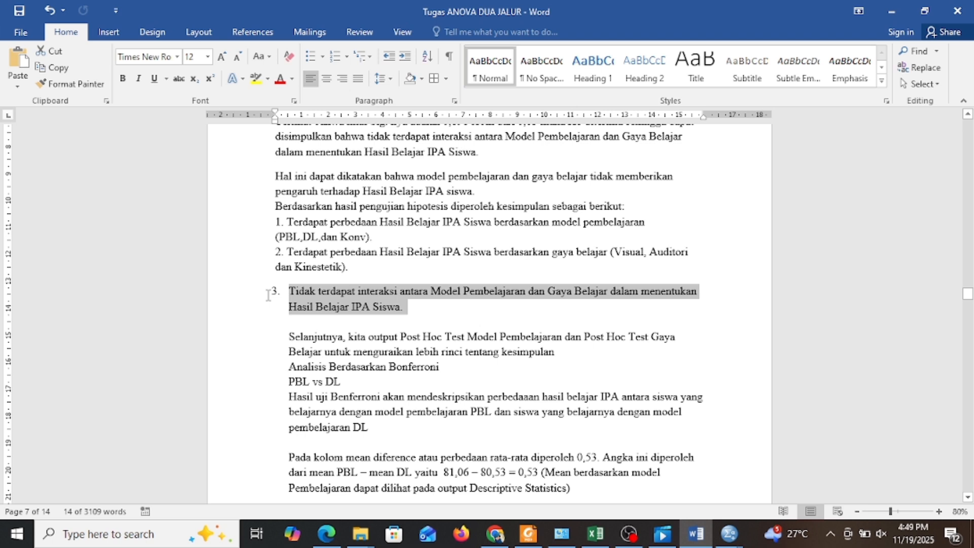
drag(268, 296, 269, 298)
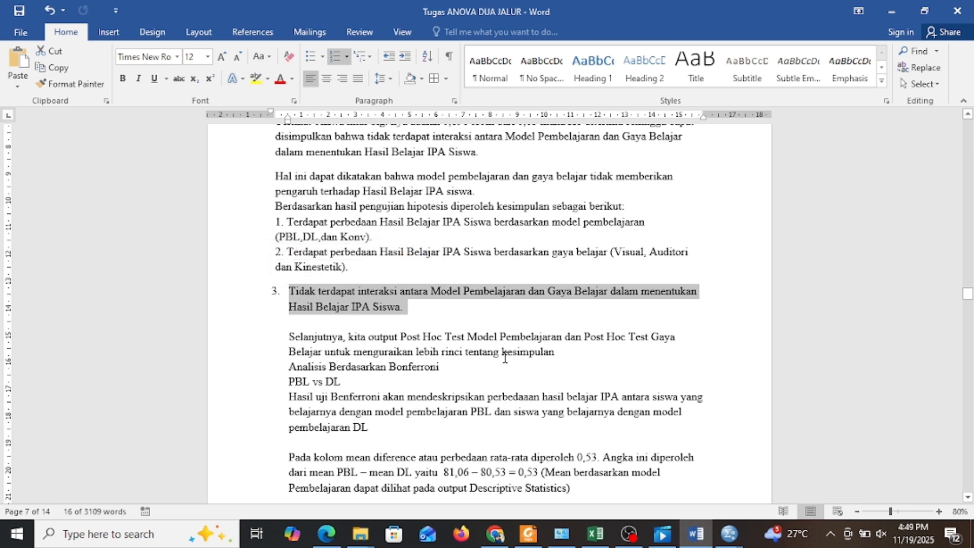
Switch to the SPSS Output1 viewer and examine the PBL versus DL mean difference in the Model_Pembelajaran Multiple Comparisons table
click(735, 539)
click(865, 459)
click(604, 332)
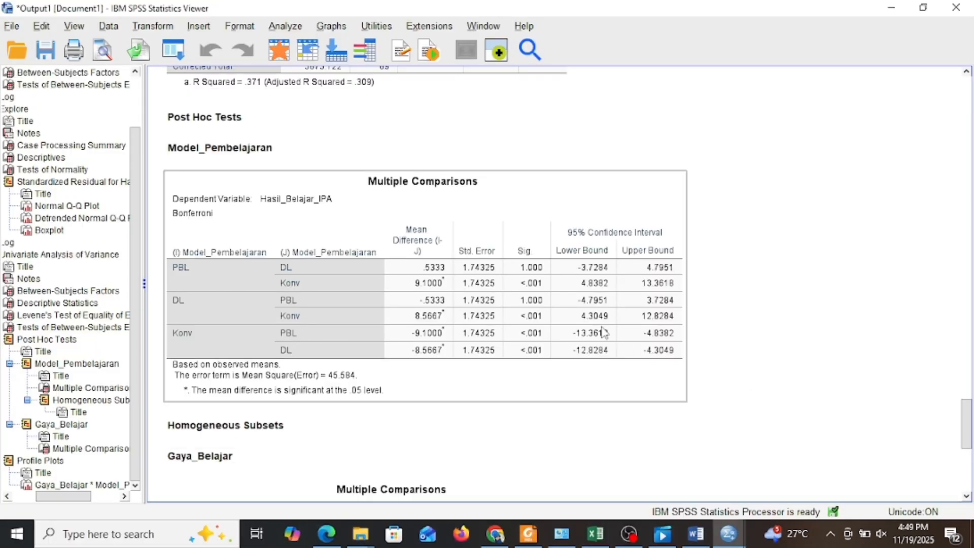
scroll(604, 333, down, 3)
click(604, 333)
scroll(604, 333, up, 3)
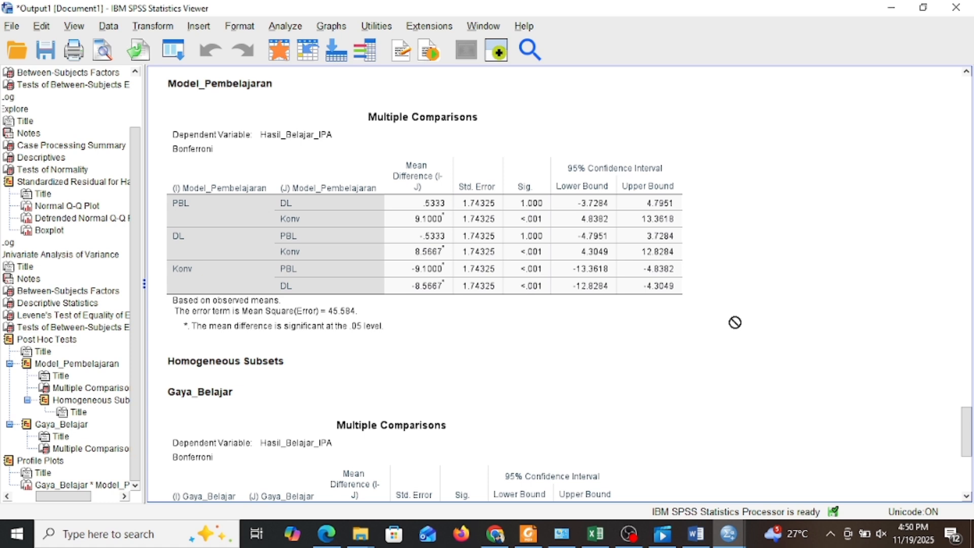
click(585, 250)
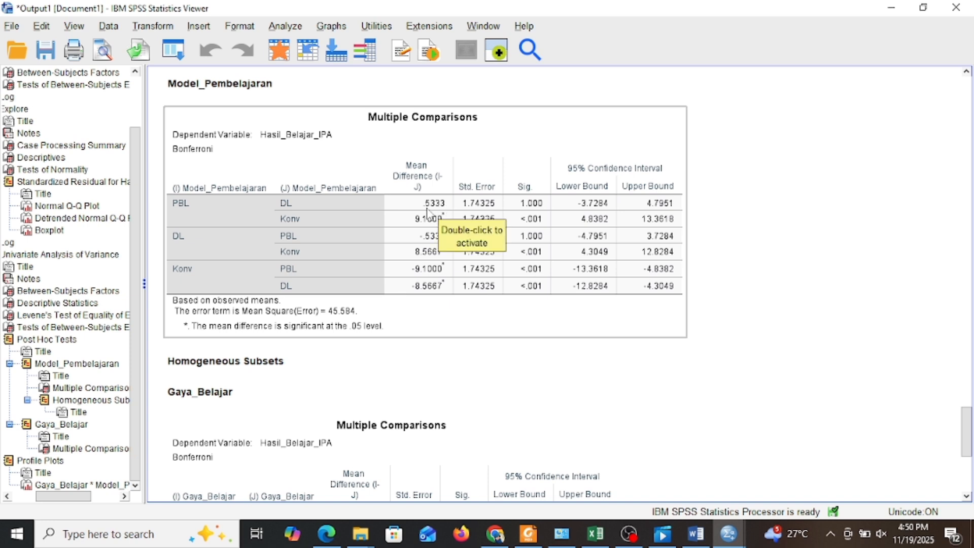
click(453, 208)
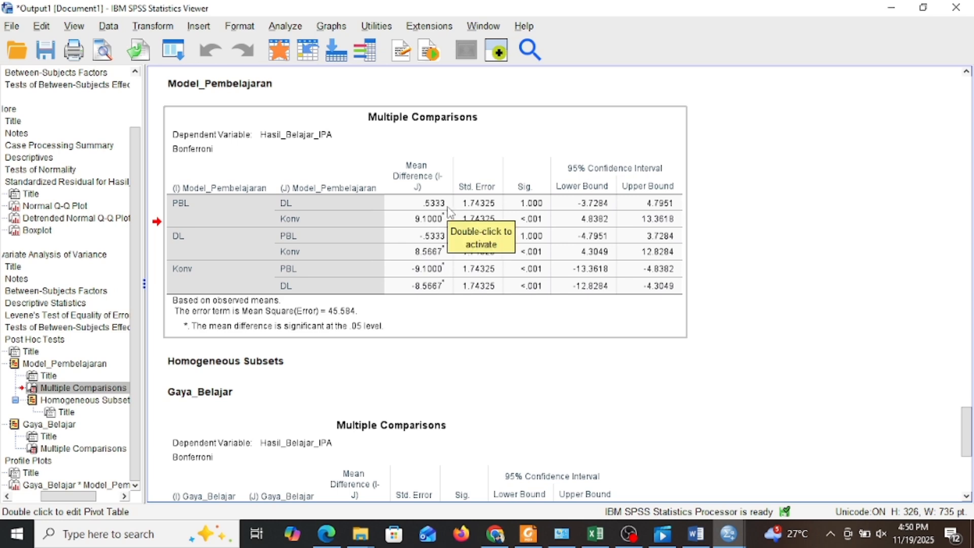
Compare the PBL and DL total means in the Descriptive Statistics table with the Bonferroni mean difference for Model_Pembelajaran
scroll(449, 212, up, 10)
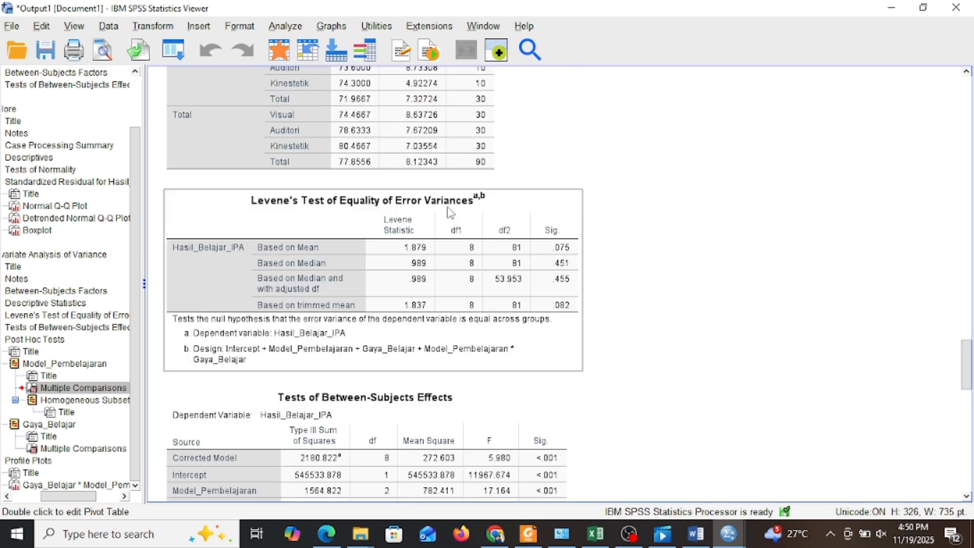
scroll(448, 212, up, 5)
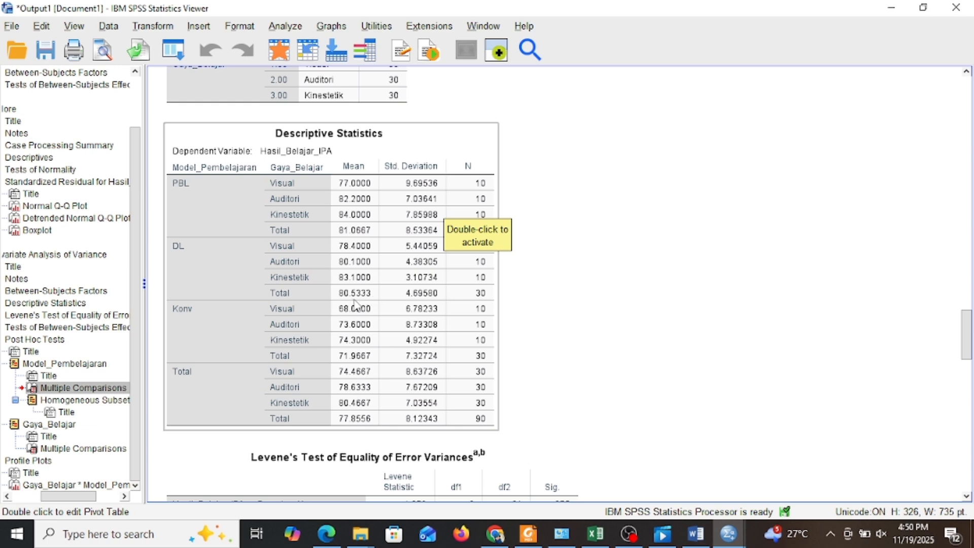
scroll(368, 299, down, 10)
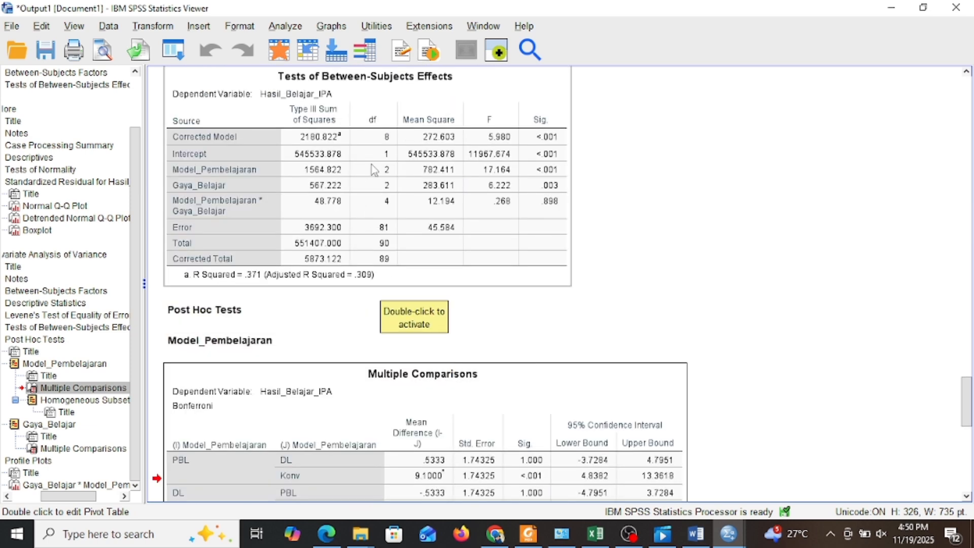
scroll(467, 281, down, 3)
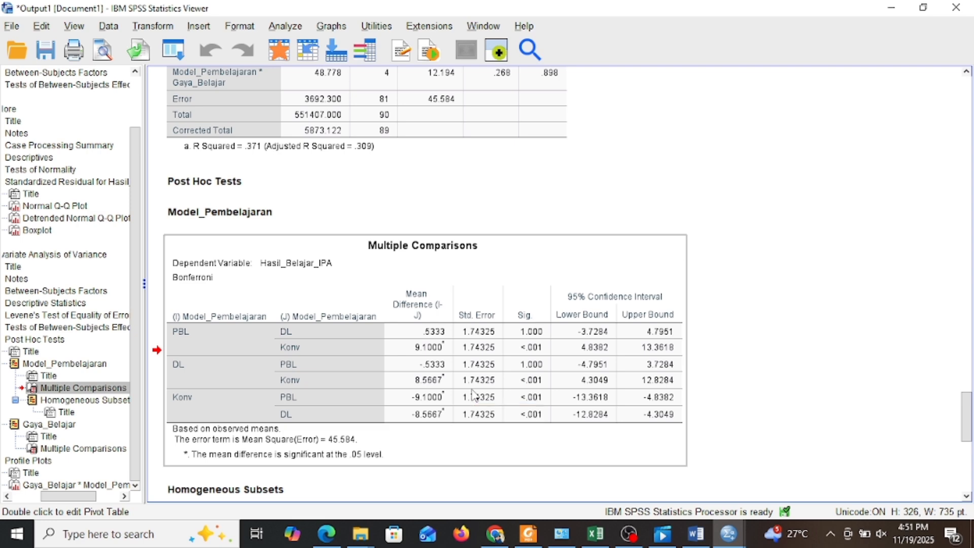
Return to the Word document and read the PBL versus DL hypotheses, selecting the Ho and H1 statements in turn
click(696, 533)
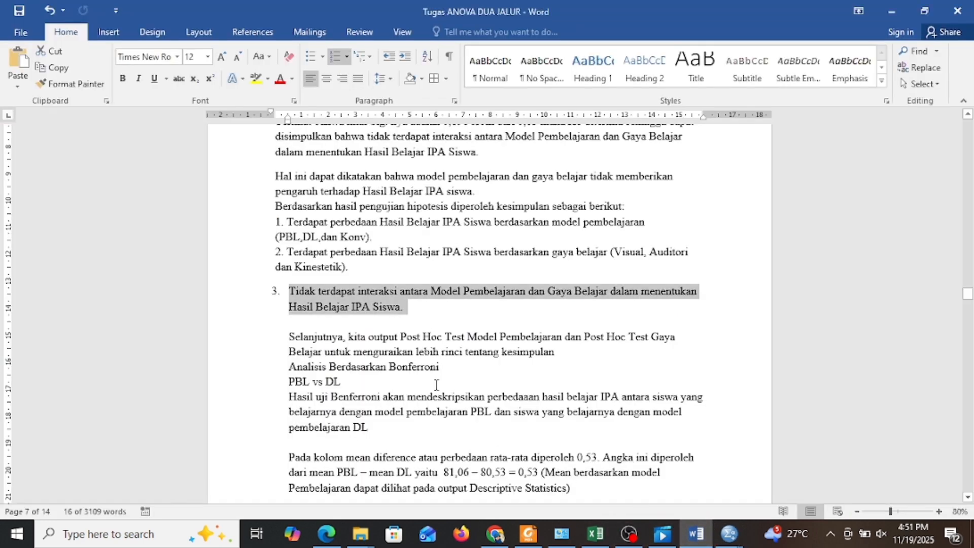
scroll(436, 385, down, 10)
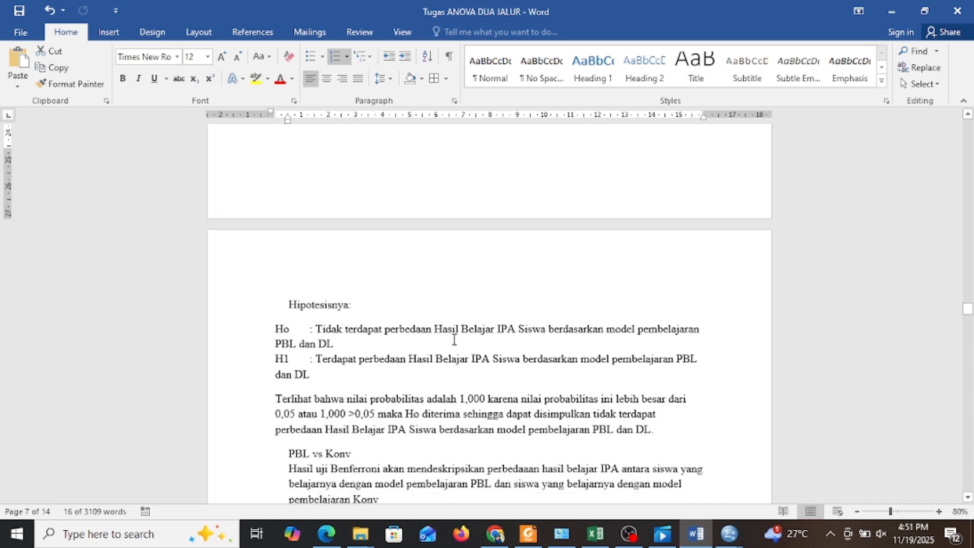
drag(272, 327, 346, 347)
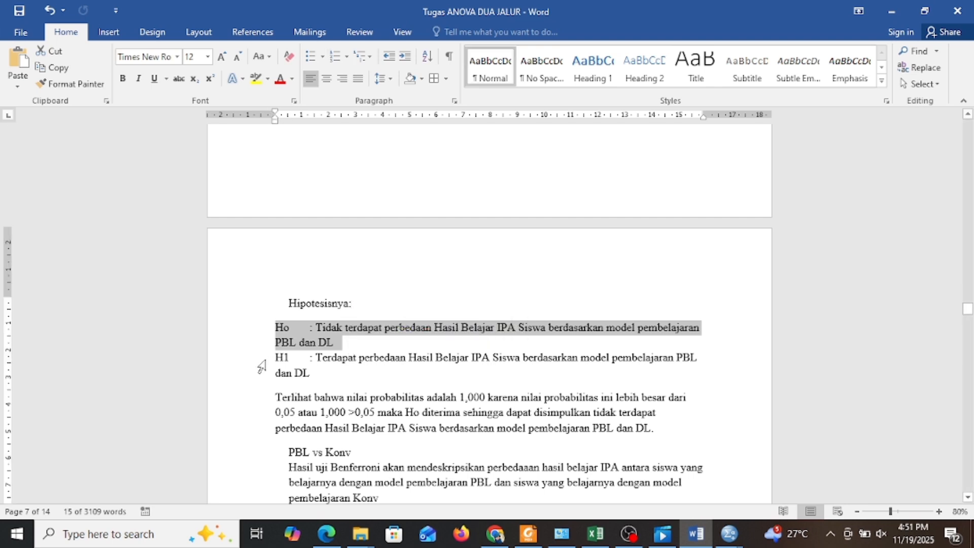
drag(275, 357, 322, 374)
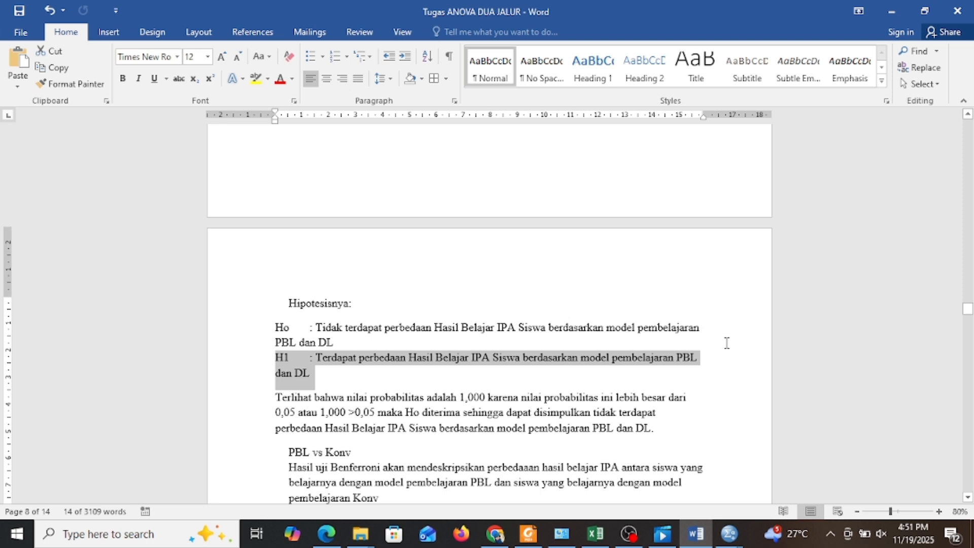
Switch to the SPSS Output1 viewer and check the PBL versus DL significance in the Model_Pembelajaran Multiple Comparisons table
mouse_move(744, 542)
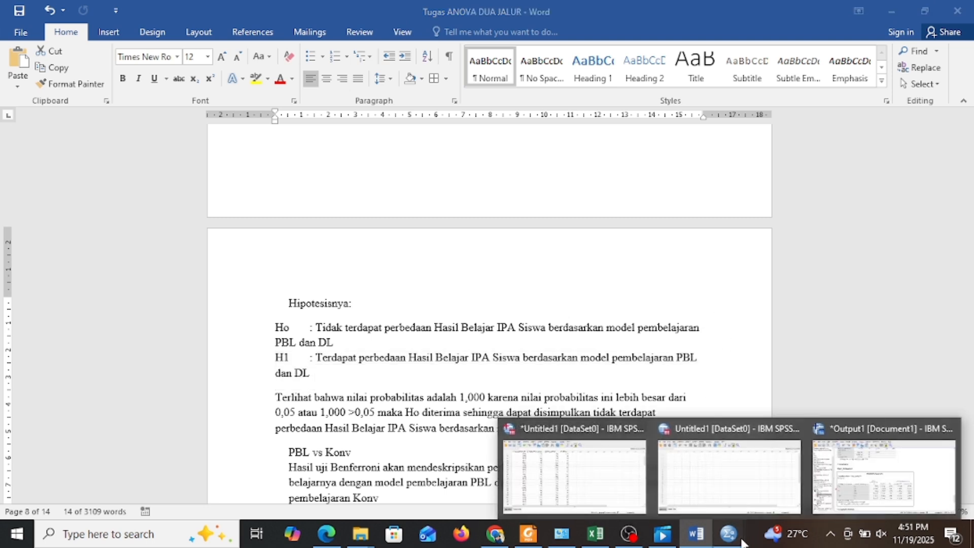
click(844, 480)
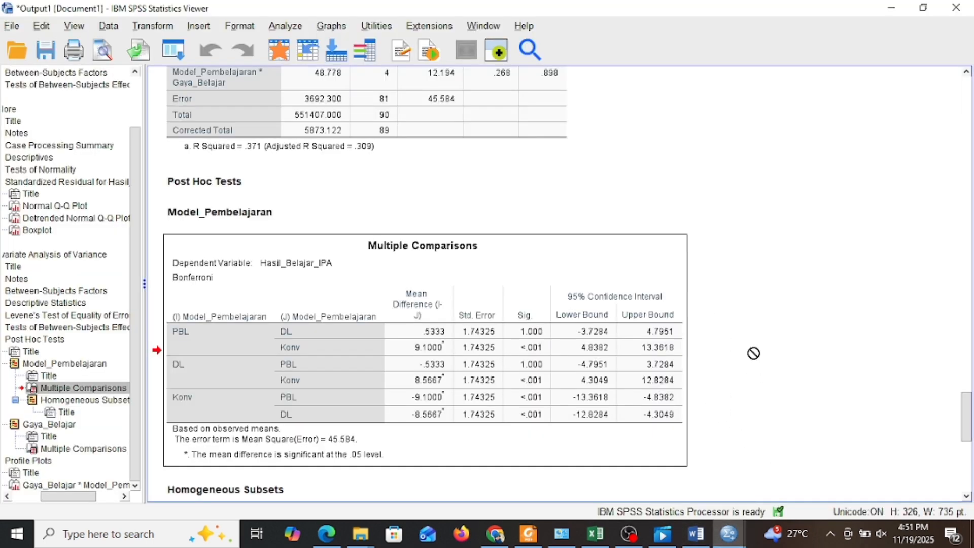
scroll(754, 355, down, 3)
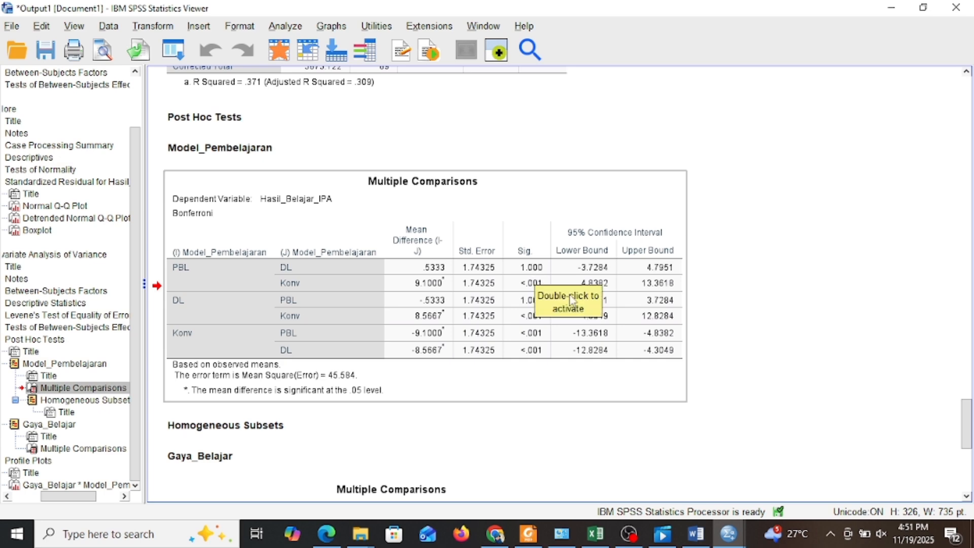
Return to the Word document and read the PBL versus DL probability conclusion, selecting its whole paragraph
click(702, 534)
scroll(314, 272, down, 3)
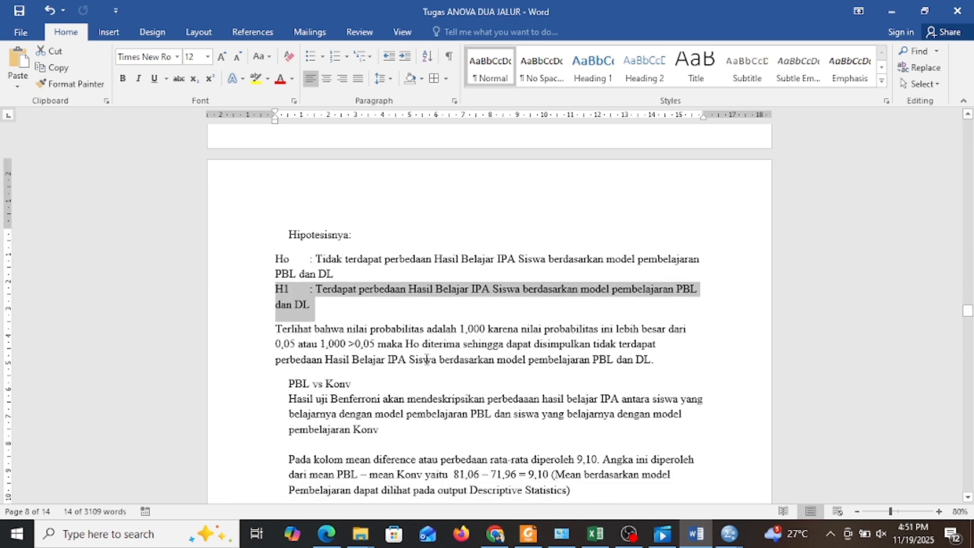
drag(276, 260, 686, 300)
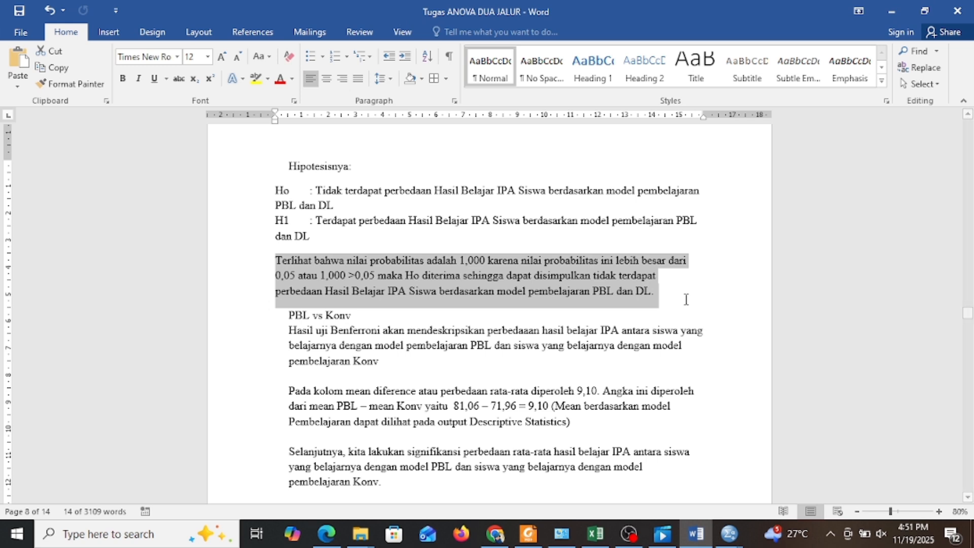
click(686, 299)
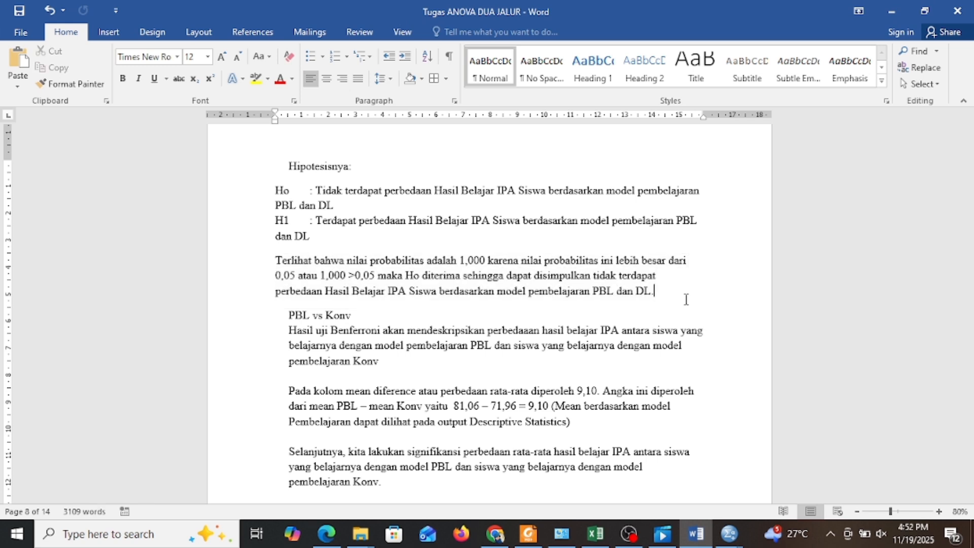
Switch to the SPSS Output1 viewer and compare the PBL and Konv total means in Descriptive Statistics with their Bonferroni mean difference
mouse_move(740, 522)
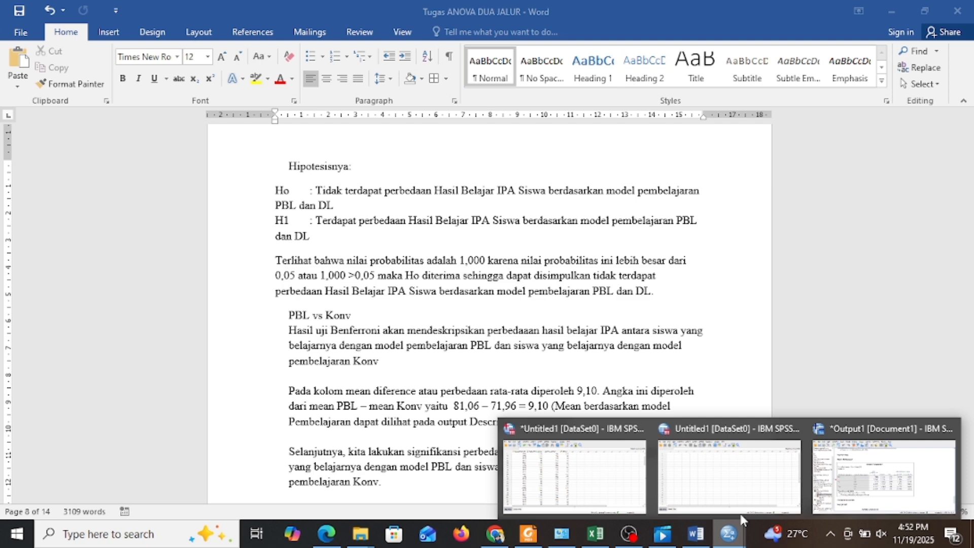
click(852, 476)
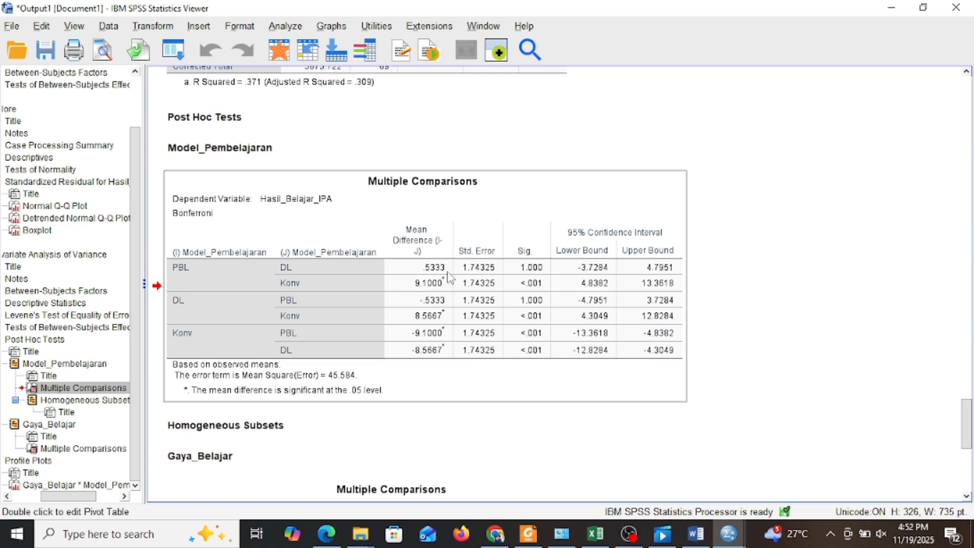
scroll(450, 275, up, 15)
scroll(450, 276, down, 3)
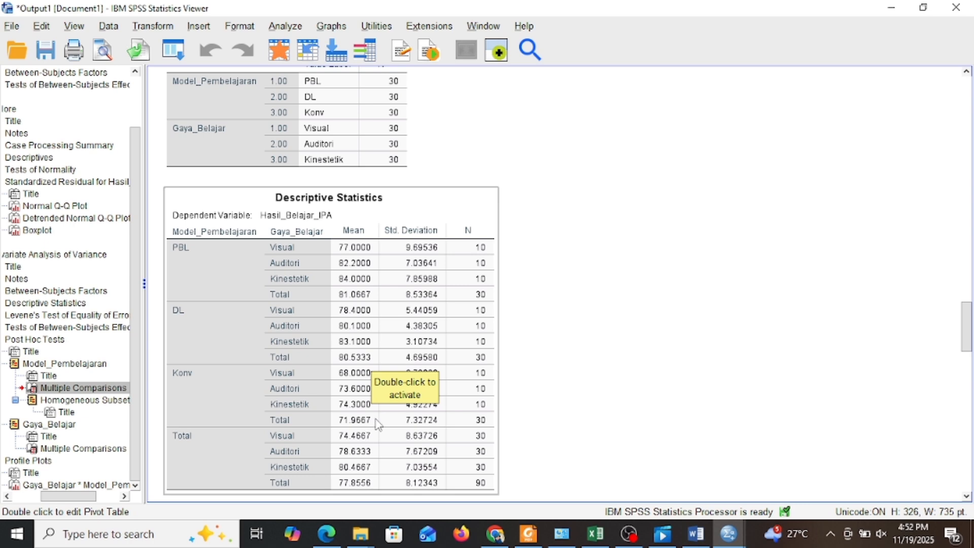
scroll(375, 431, down, 5)
scroll(376, 436, down, 10)
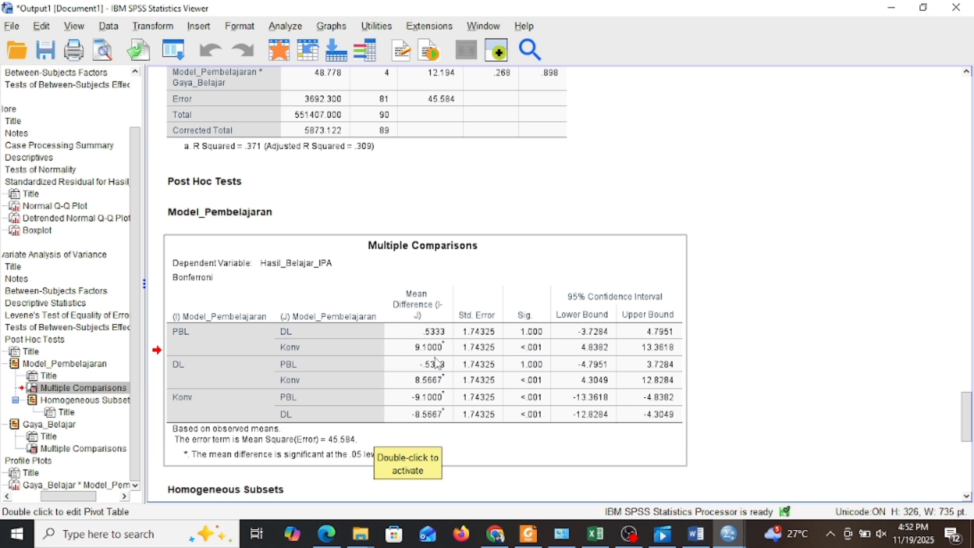
drag(436, 363, 698, 485)
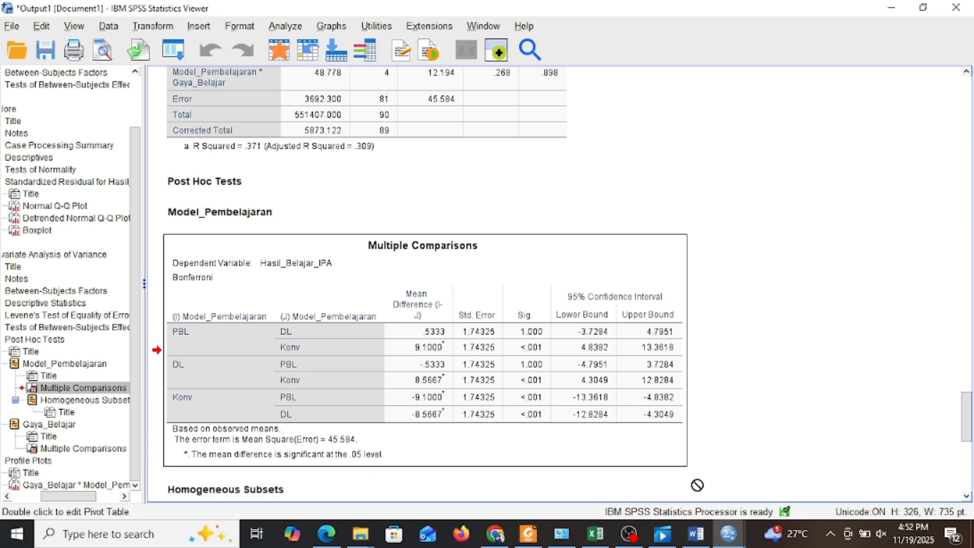
Return to the Word document and read the PBL versus Konv notes, selecting the Ho and H1 statements in turn
click(695, 534)
scroll(442, 333, down, 1)
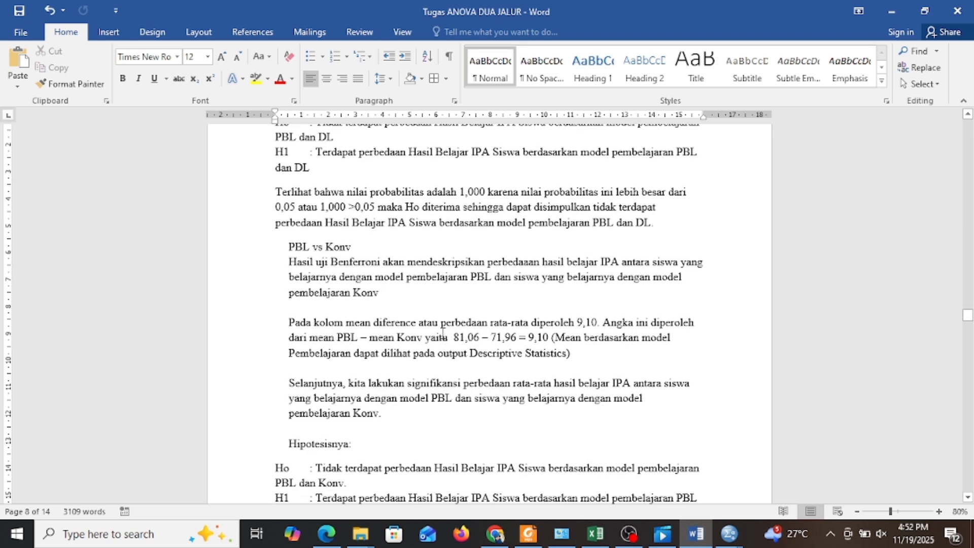
scroll(442, 333, down, 3)
scroll(442, 333, down, 1)
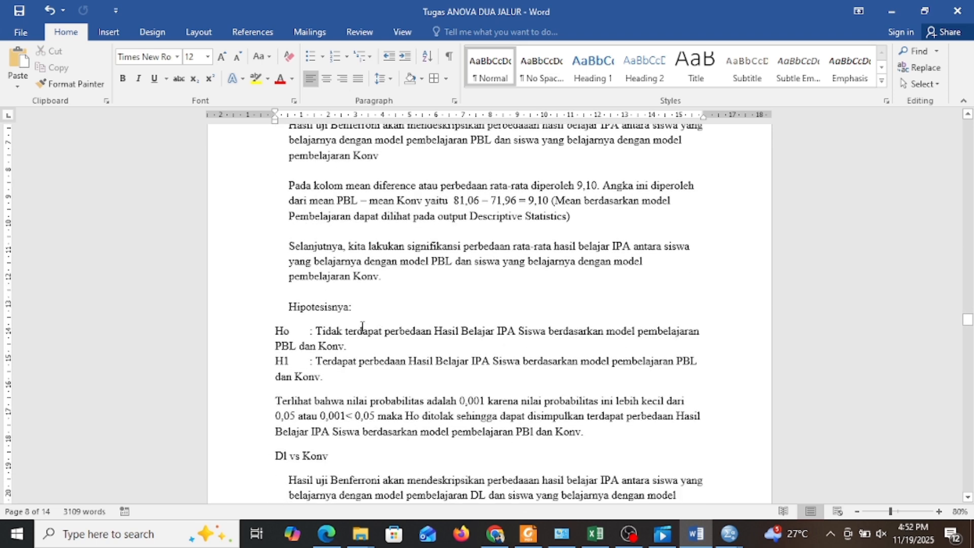
drag(274, 333, 404, 338)
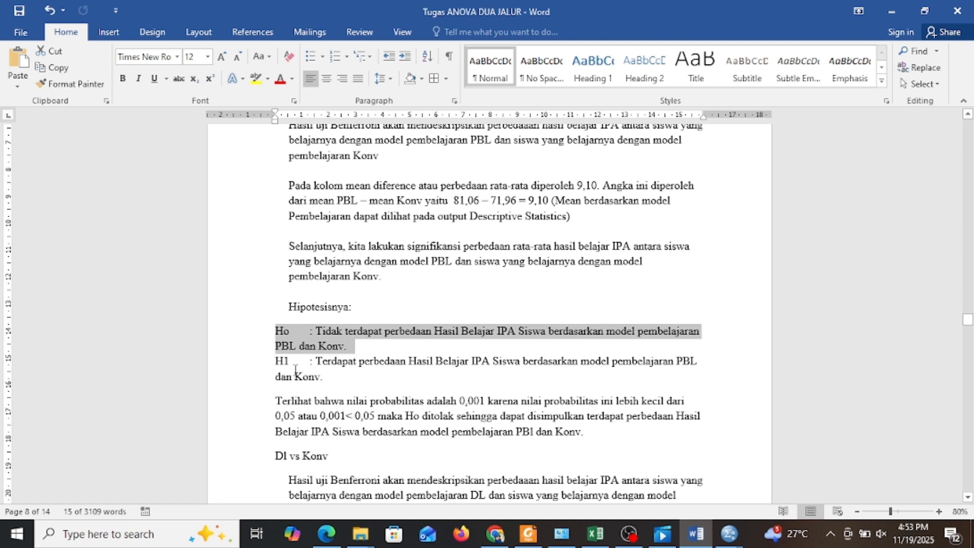
drag(276, 362, 327, 379)
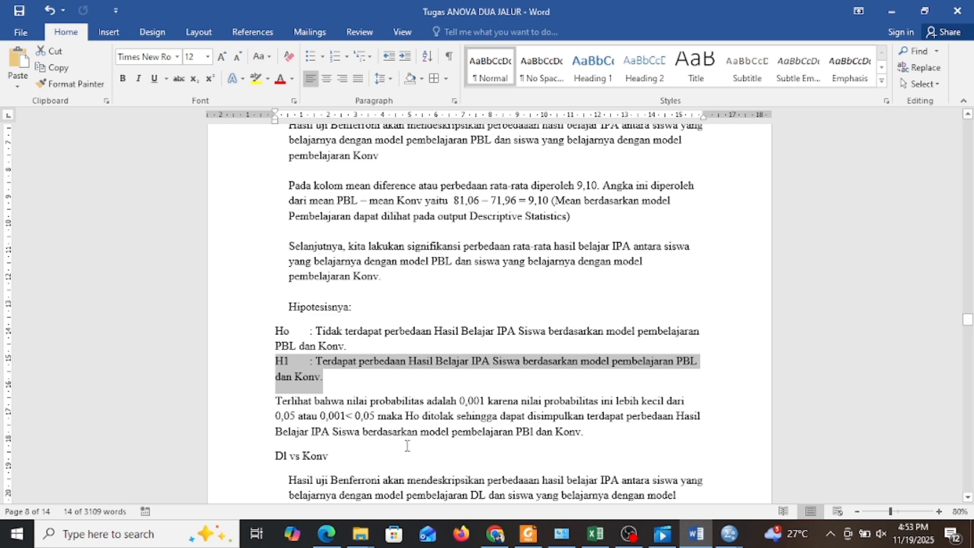
Switch to the SPSS Output1 viewer and compare the DL versus Konv Bonferroni mean difference with their total means in Descriptive Statistics
click(726, 543)
click(908, 470)
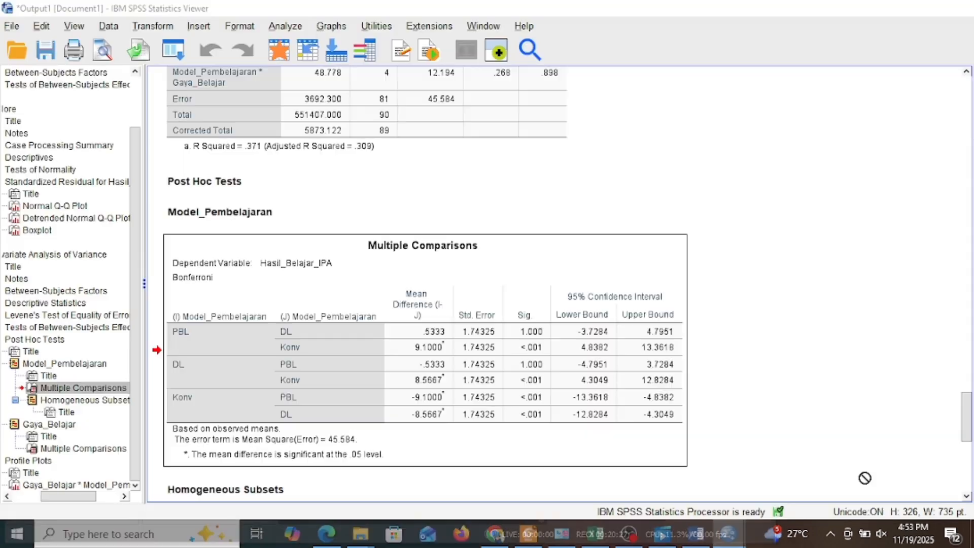
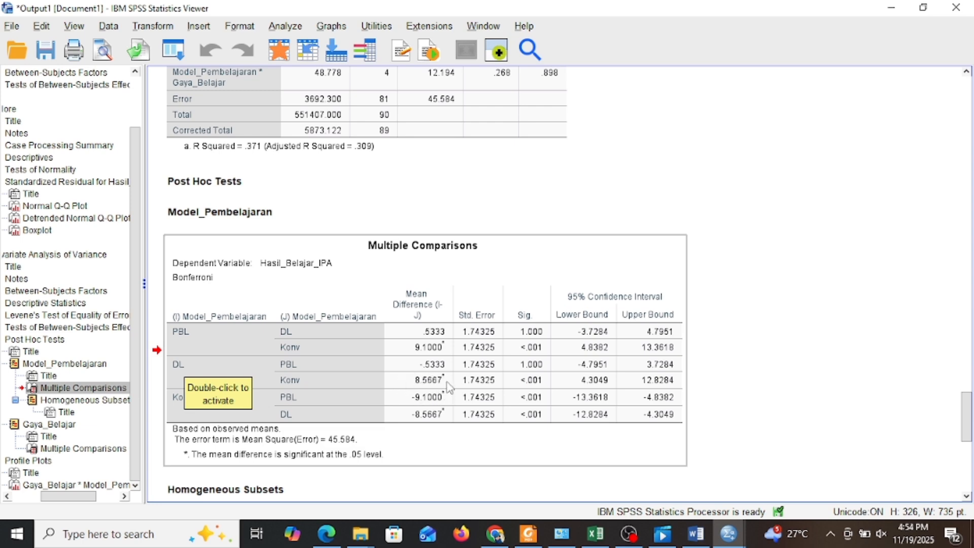
scroll(428, 355, up, 15)
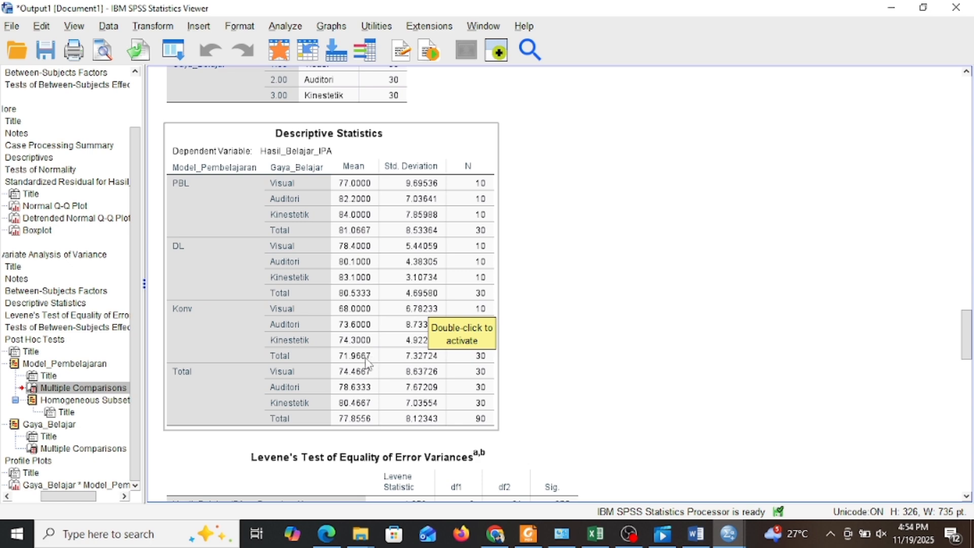
scroll(392, 400, down, 9)
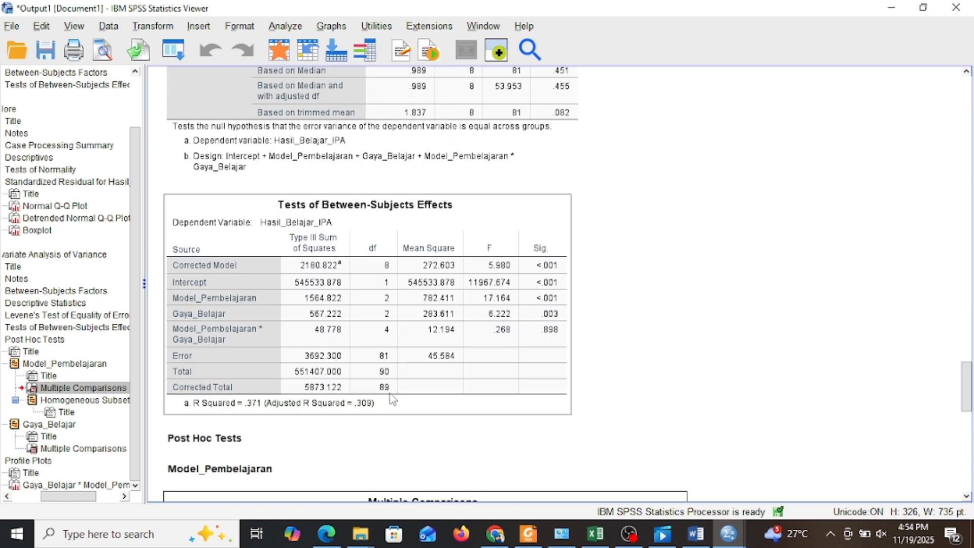
scroll(392, 400, down, 10)
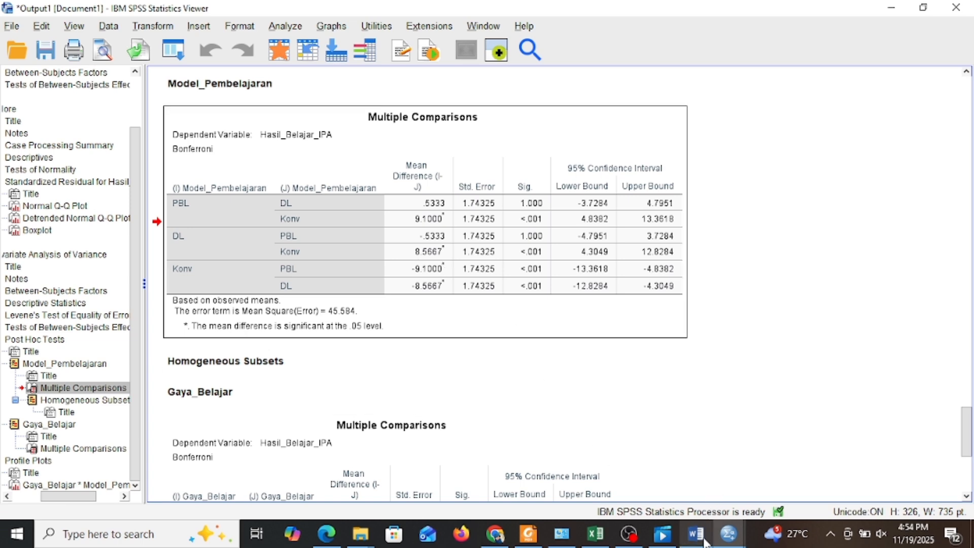
Return to the Word document and read the DL versus Konv mean difference explanation, hypotheses and probability conclusion
click(703, 541)
scroll(443, 364, down, 5)
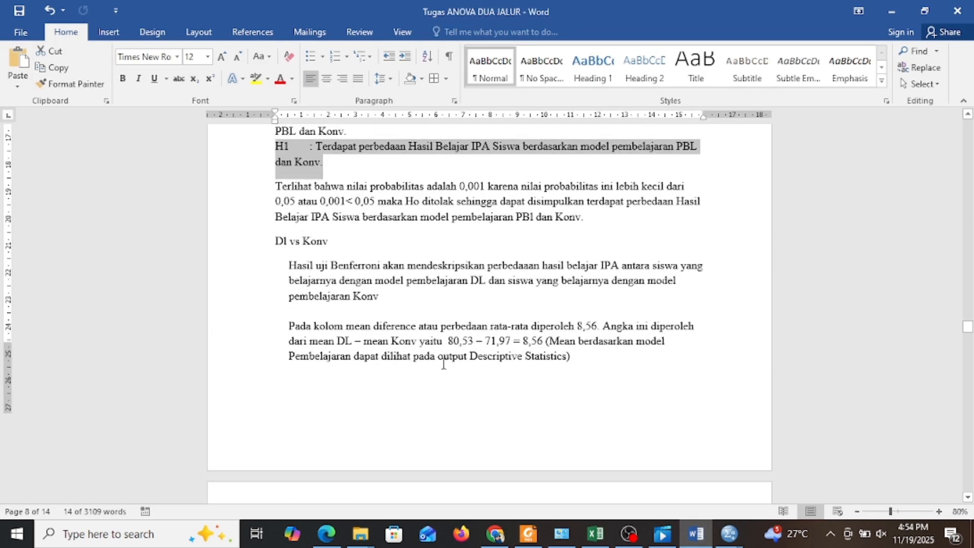
scroll(443, 364, down, 5)
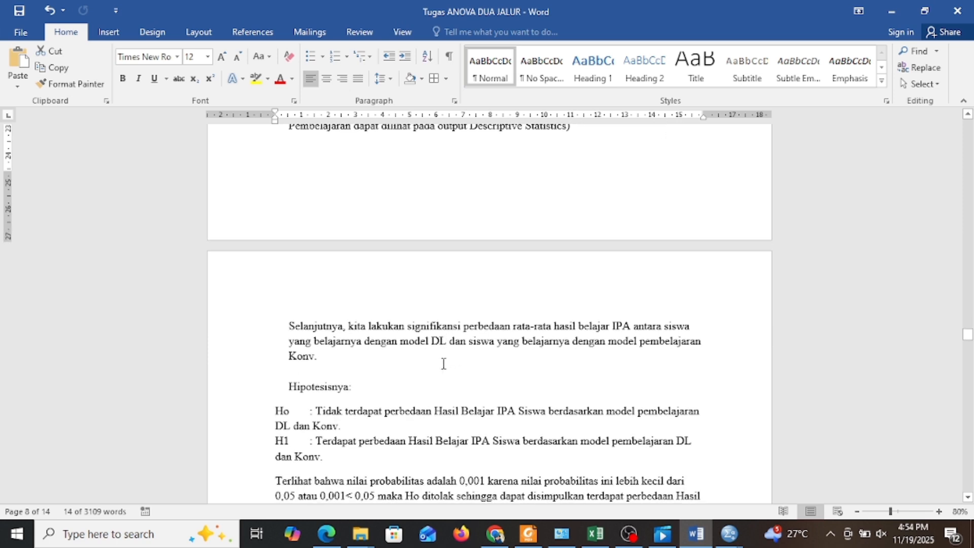
scroll(444, 364, down, 1)
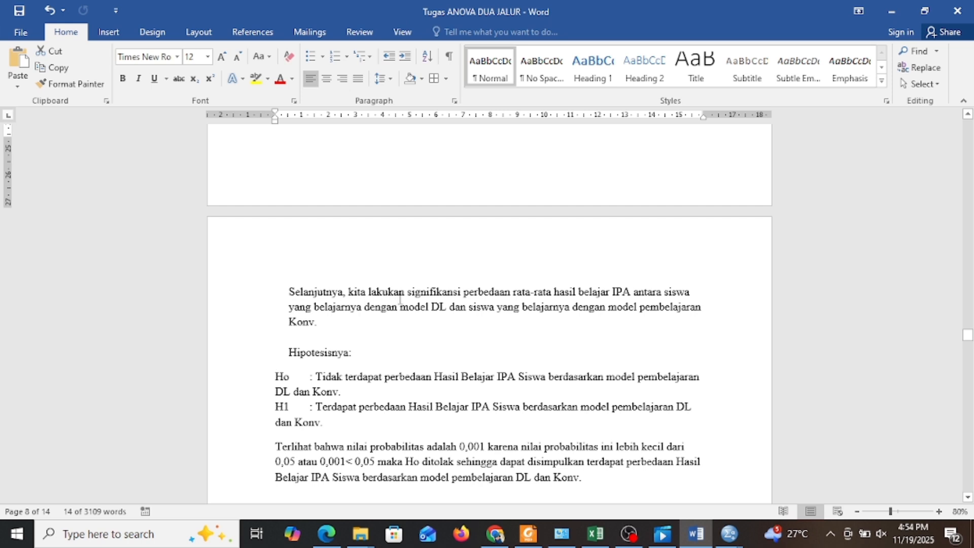
scroll(409, 307, up, 1)
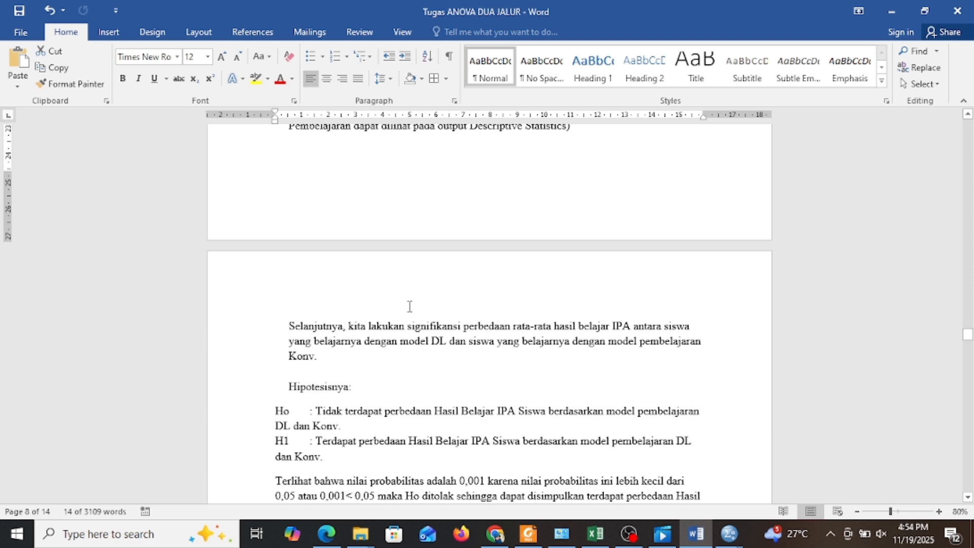
scroll(409, 306, up, 2)
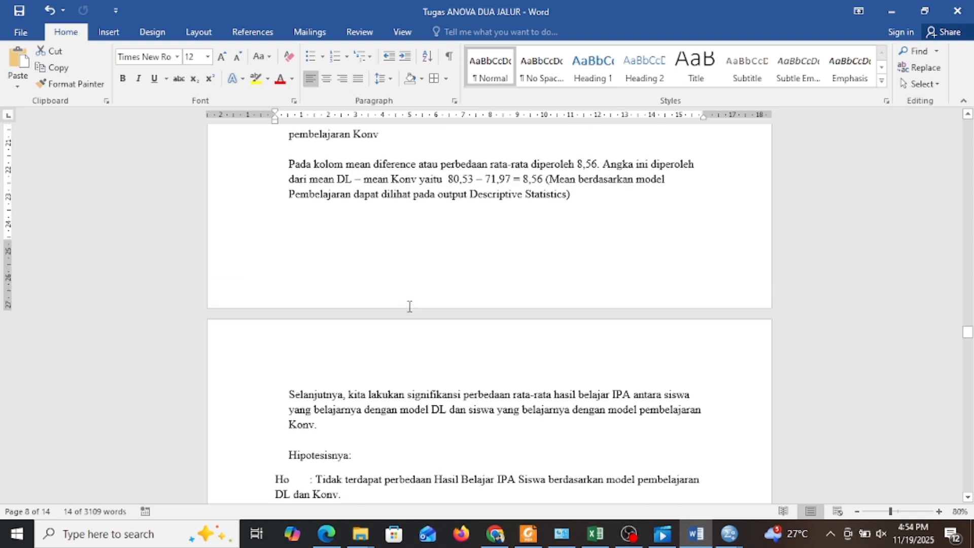
scroll(418, 430, down, 1)
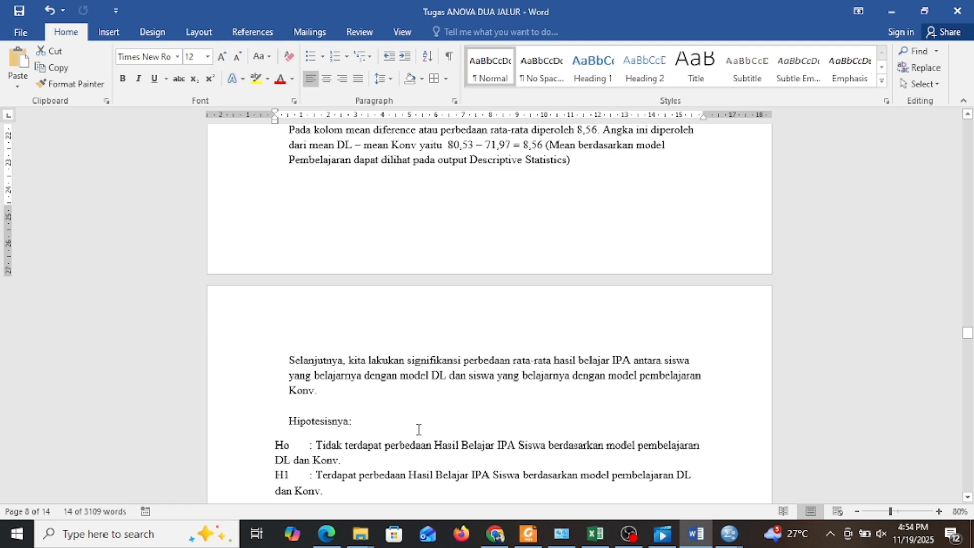
scroll(418, 430, down, 7)
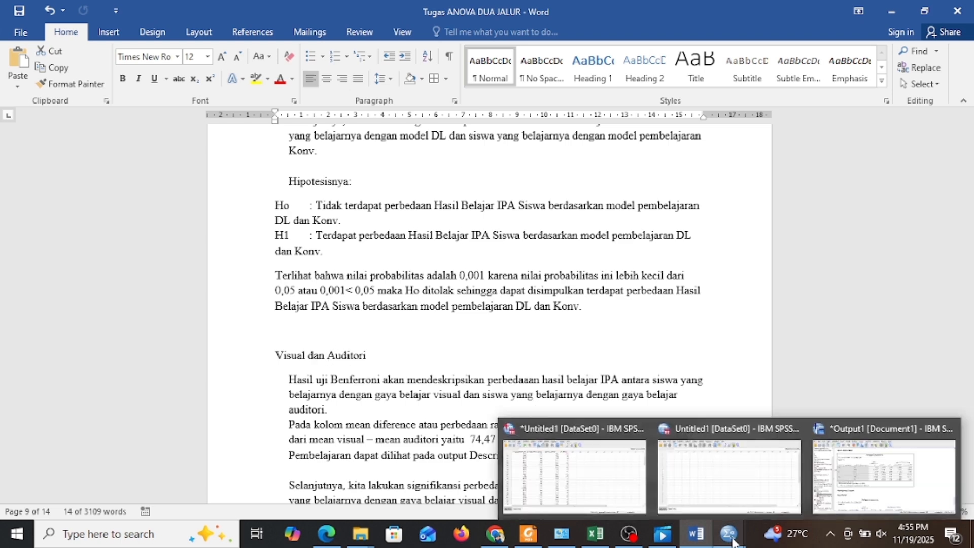
Read the Visual versus Auditori learning style notes and select the H1 hypothesis statement
scroll(582, 351, down, 3)
scroll(582, 351, down, 3)
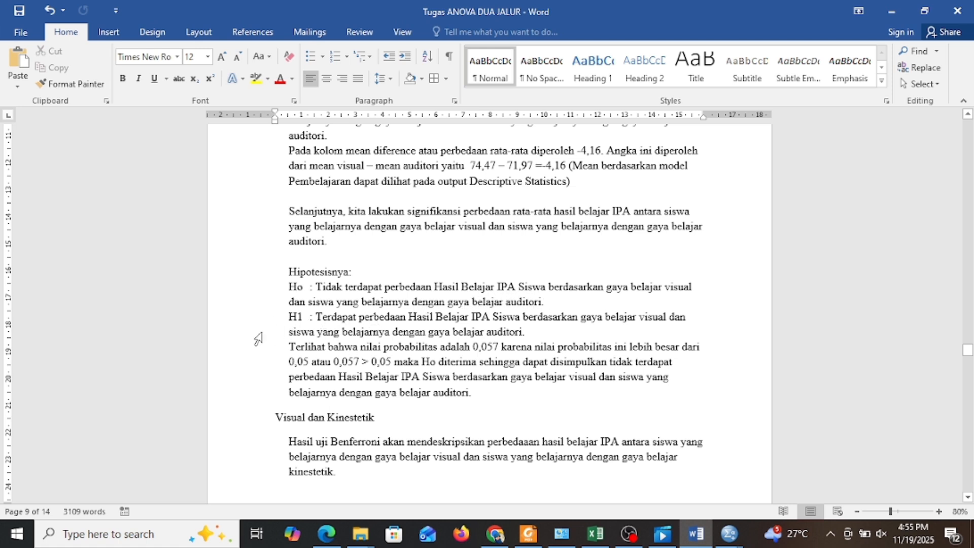
drag(287, 320, 531, 333)
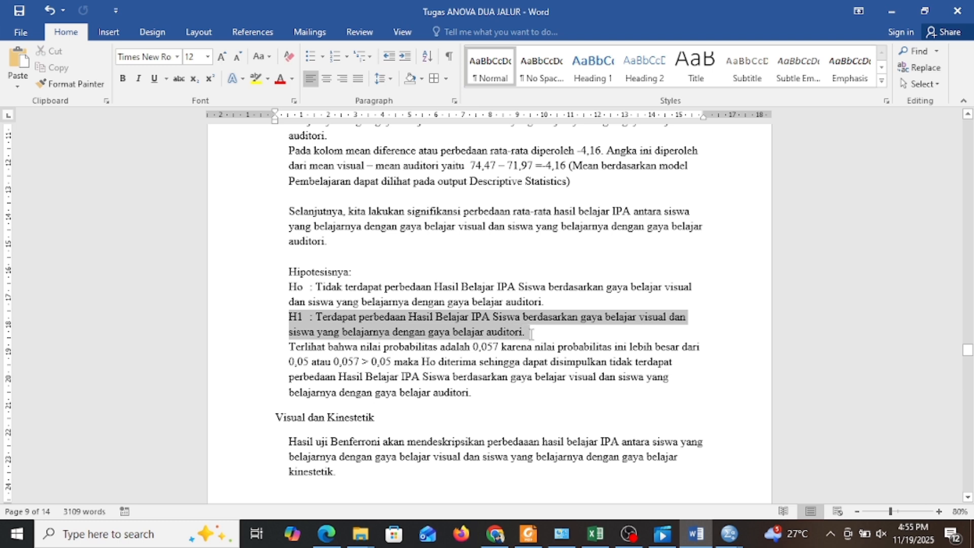
click(543, 349)
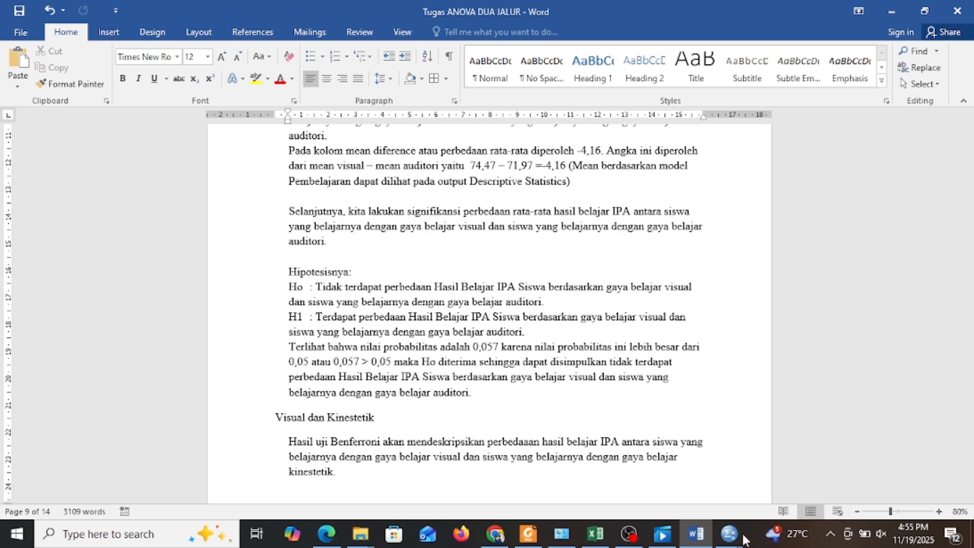
Switch to the SPSS Output1 viewer and examine the Visual versus Auditori row in the Gaya_Belajar Bonferroni Multiple Comparisons table
mouse_move(743, 538)
click(850, 472)
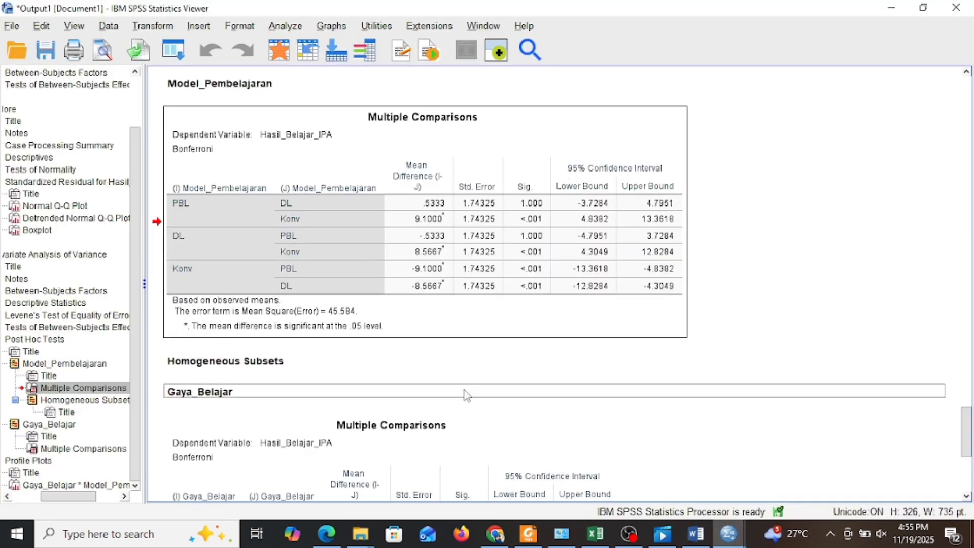
scroll(467, 396, down, 5)
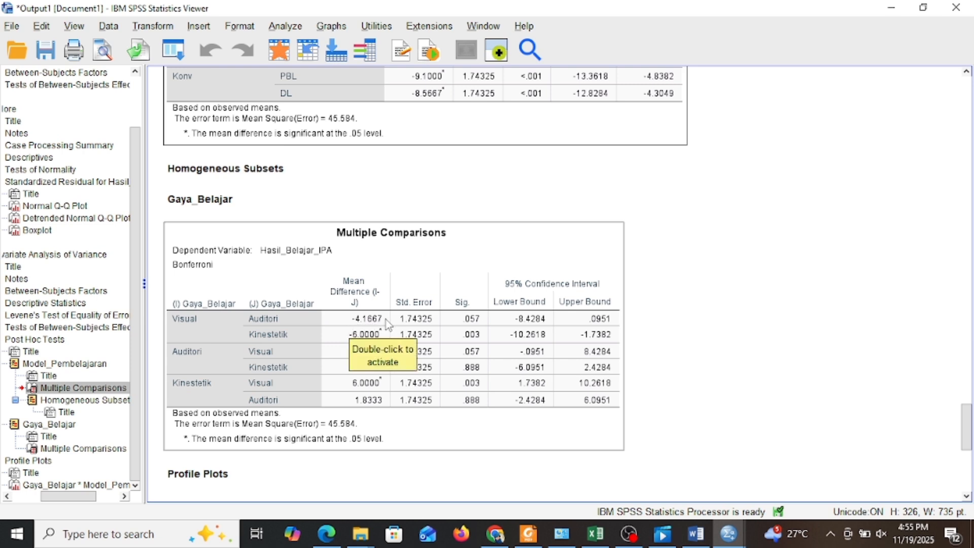
scroll(360, 303, up, 5)
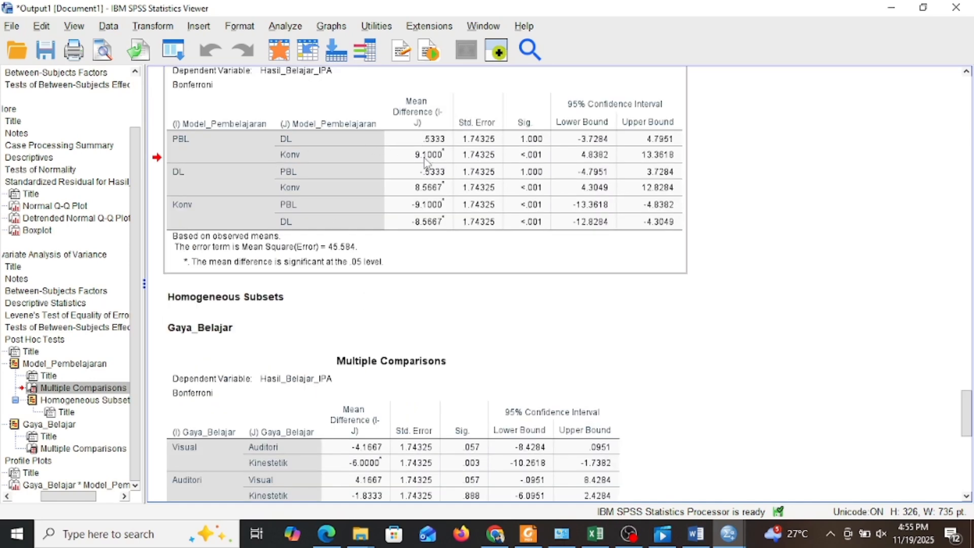
scroll(426, 258, down, 3)
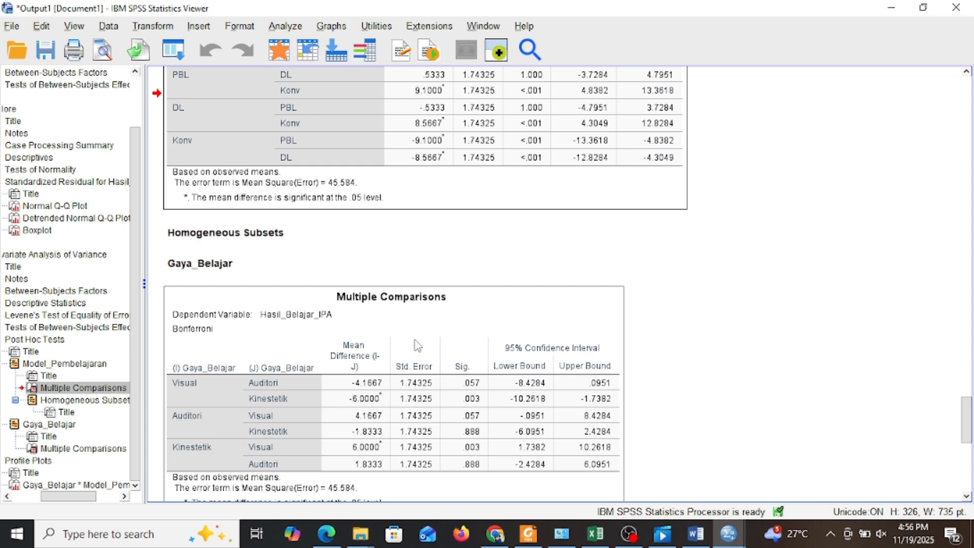
scroll(488, 402, down, 3)
scroll(489, 400, down, 5)
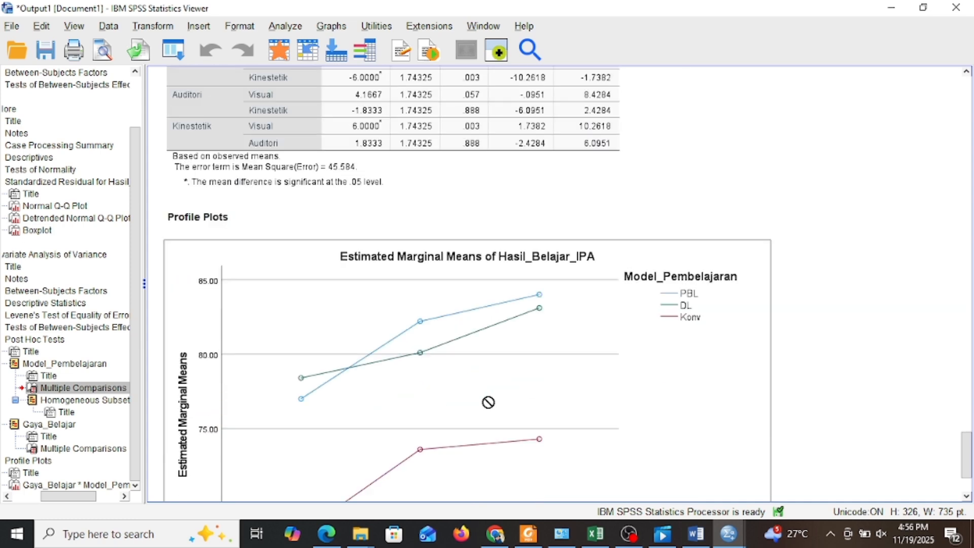
scroll(489, 396, up, 5)
click(489, 364)
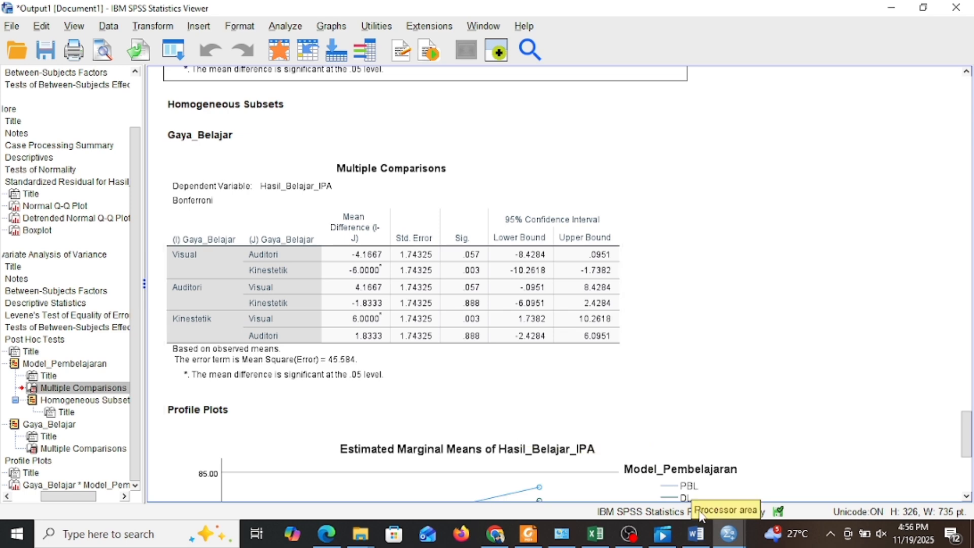
Return to the Word document, read the Visual dan Kinestetik notes and select the Ho statement
click(696, 534)
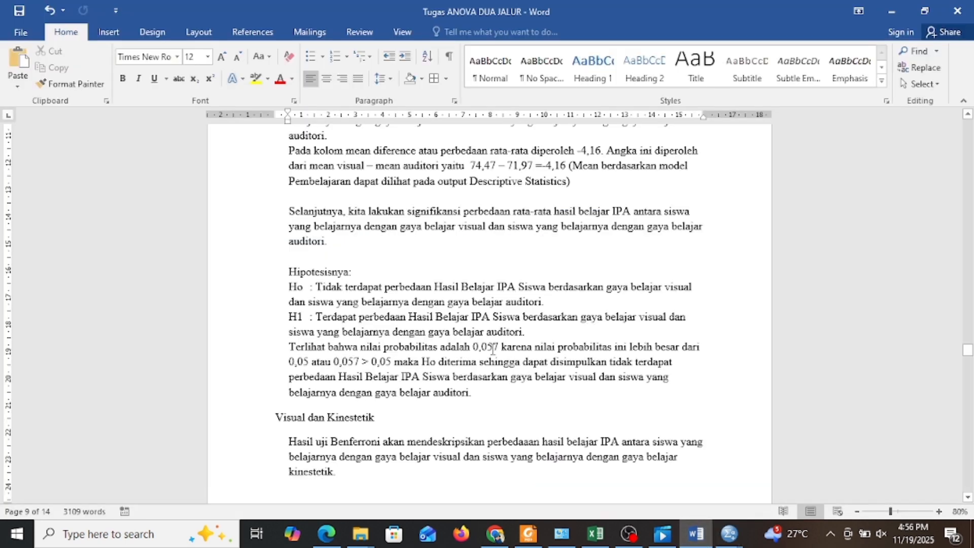
scroll(505, 347, down, 7)
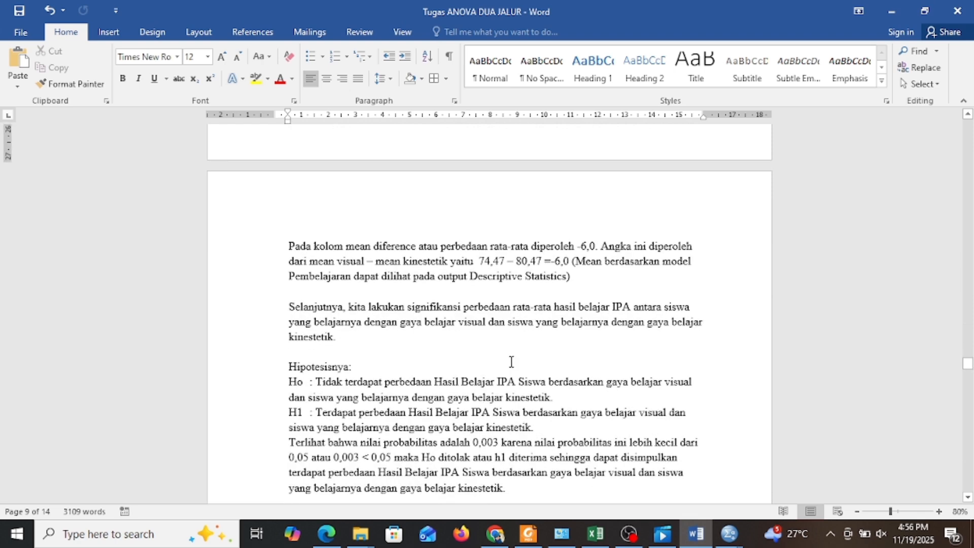
scroll(459, 352, down, 1)
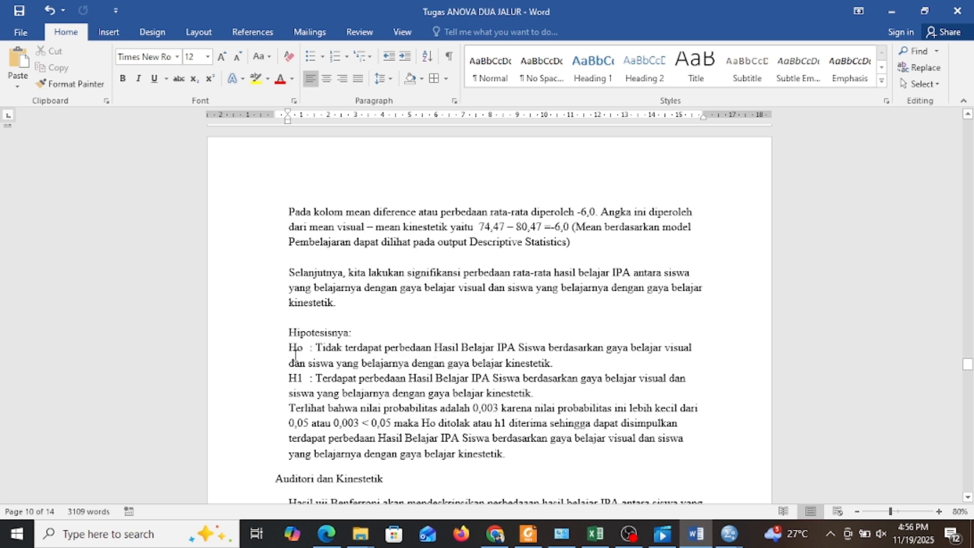
drag(287, 350, 588, 363)
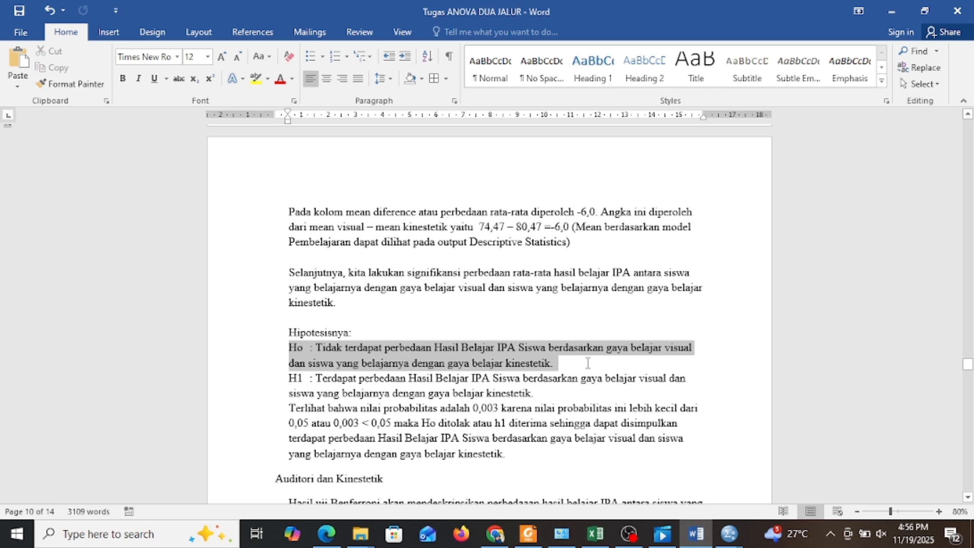
drag(588, 363, 586, 364)
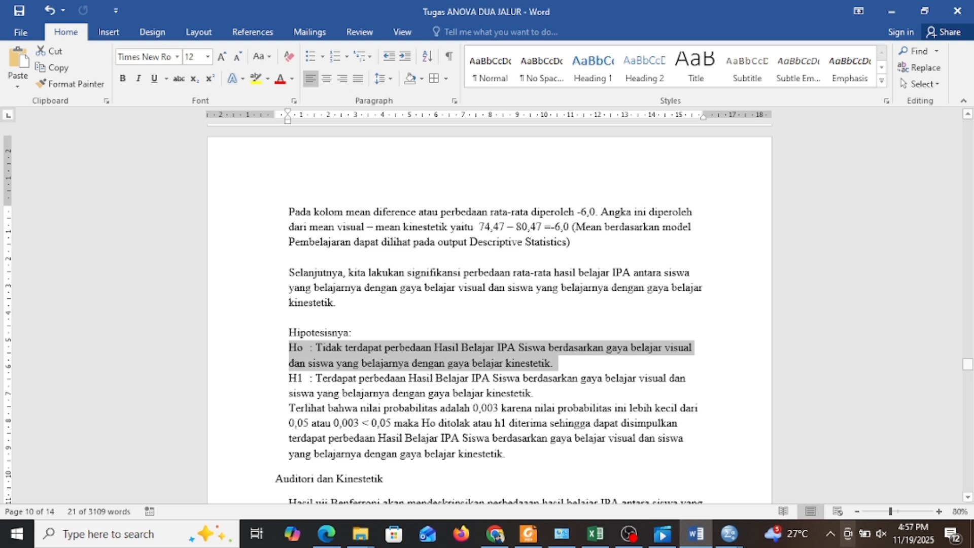
Switch to the SPSS Output1 viewer and check the Visual versus Kinestetik mean difference and significance in the Gaya_Belajar comparisons
mouse_move(729, 534)
mouse_move(774, 493)
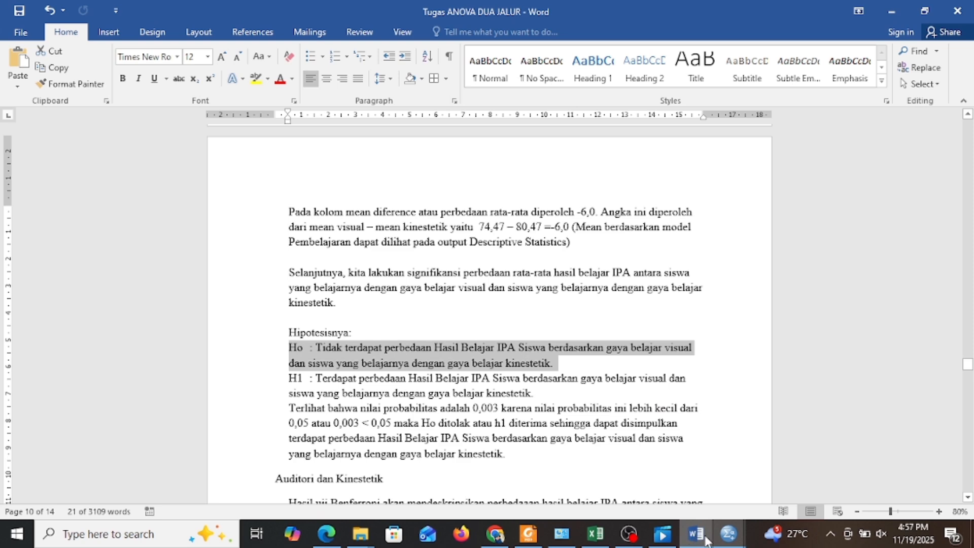
click(850, 453)
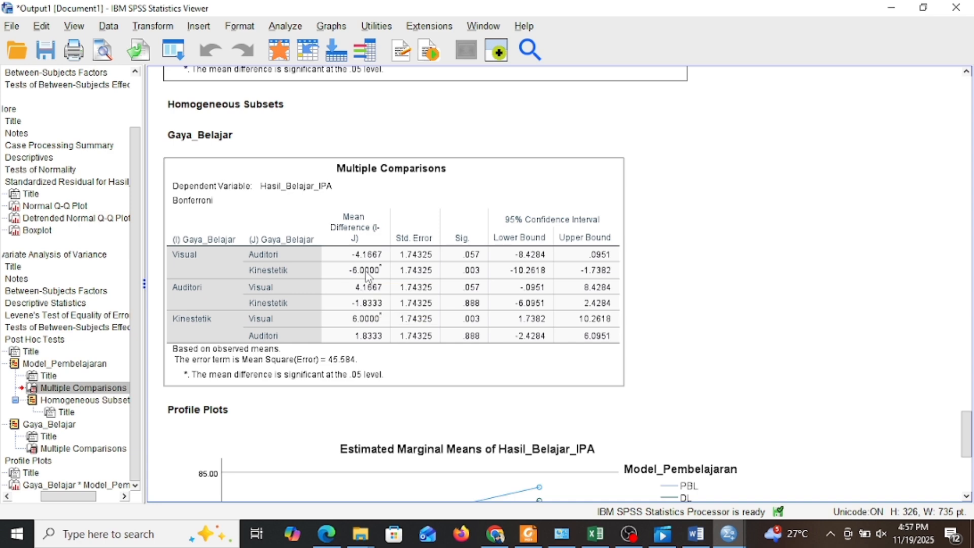
Return to the Word document and read the Visual versus Kinestetik probability conclusion and the start of the Auditori dan Kinestetik notes
mouse_move(702, 539)
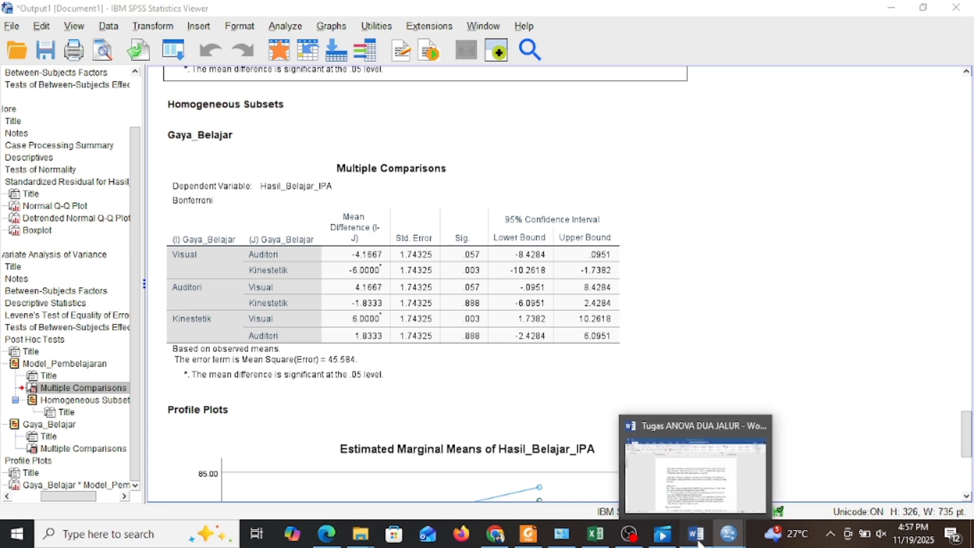
click(701, 543)
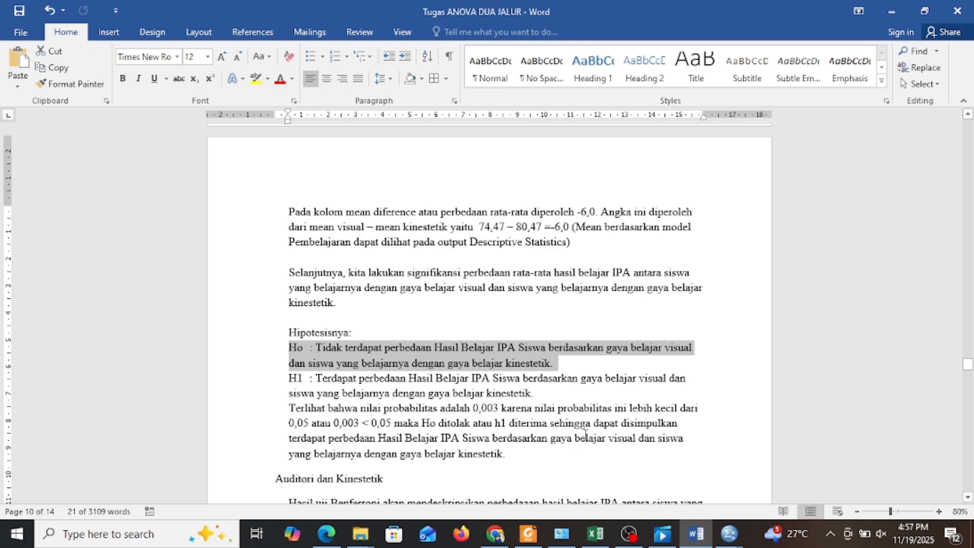
scroll(640, 377, down, 3)
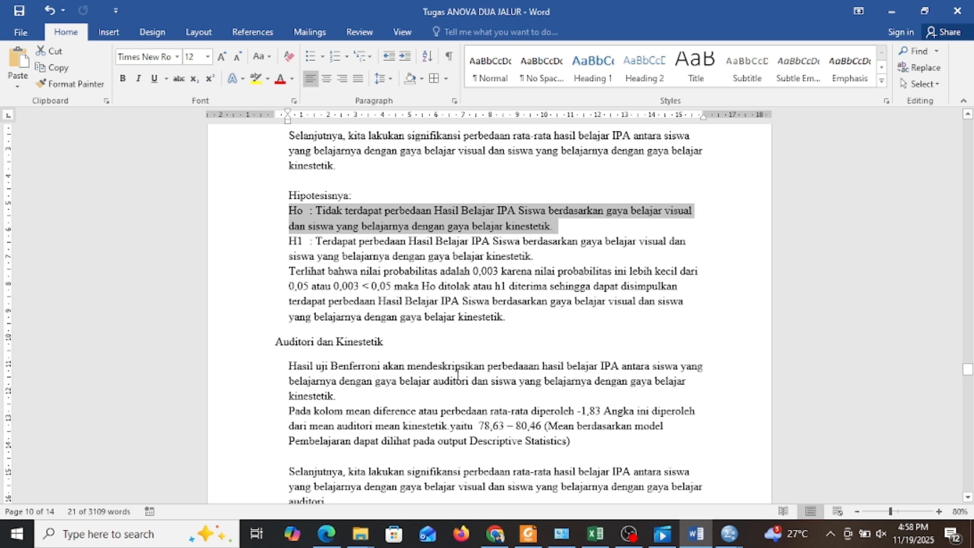
scroll(458, 374, down, 1)
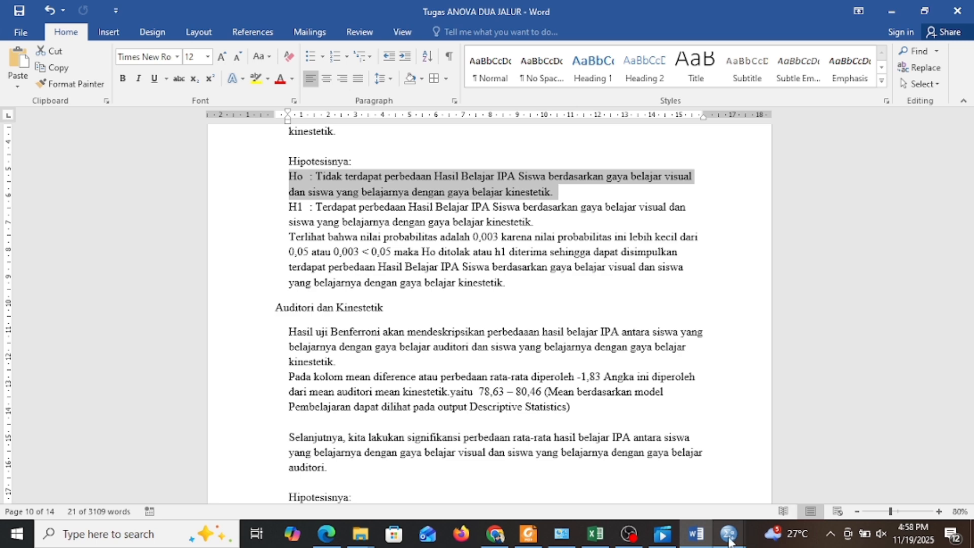
Check the Auditori versus Kinestetik mean difference in the SPSS Output1 viewer, and read its explanation and hypotheses in the Word document
click(741, 528)
click(868, 495)
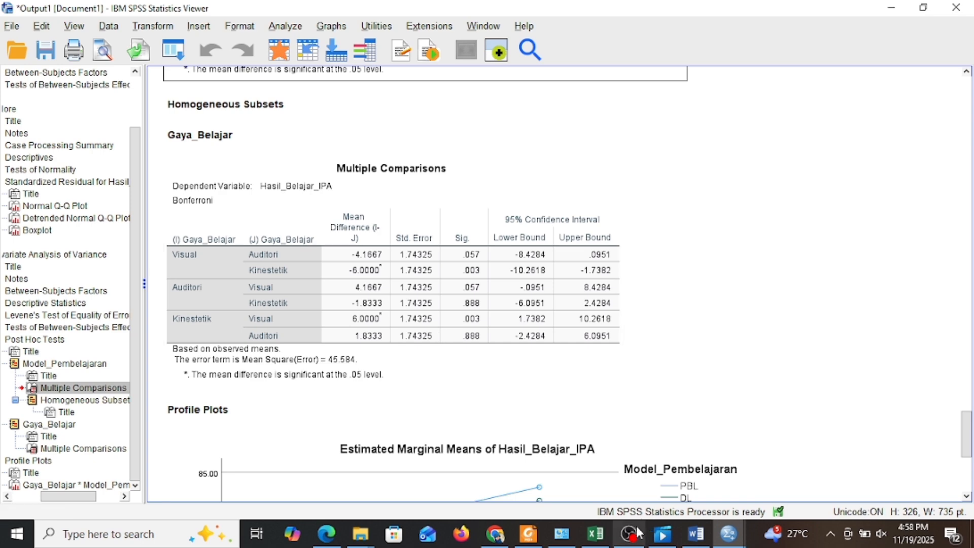
click(696, 534)
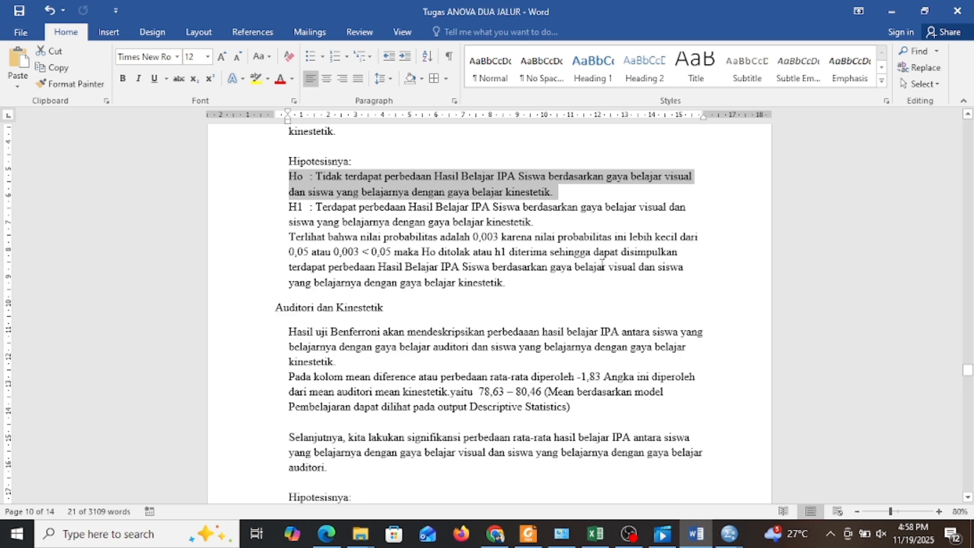
scroll(459, 413, down, 2)
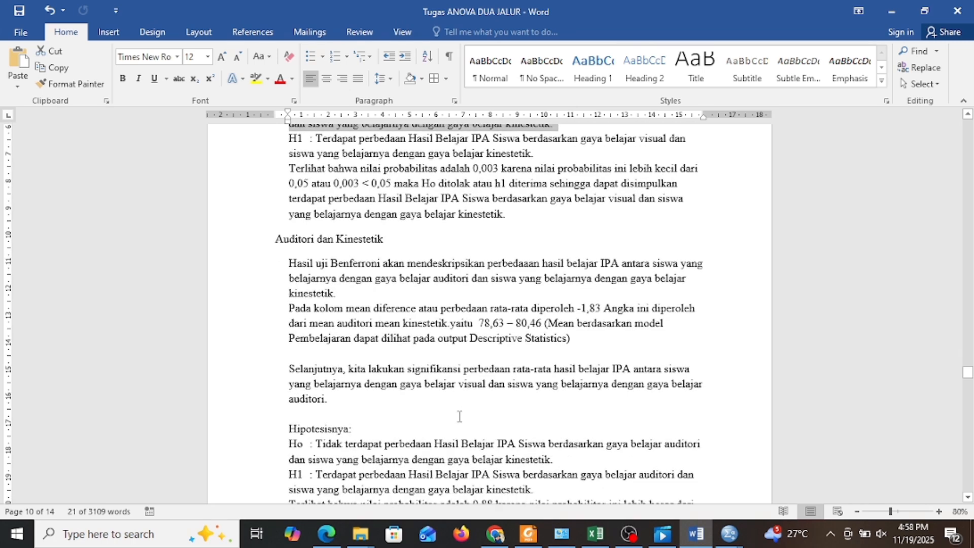
scroll(467, 413, down, 1)
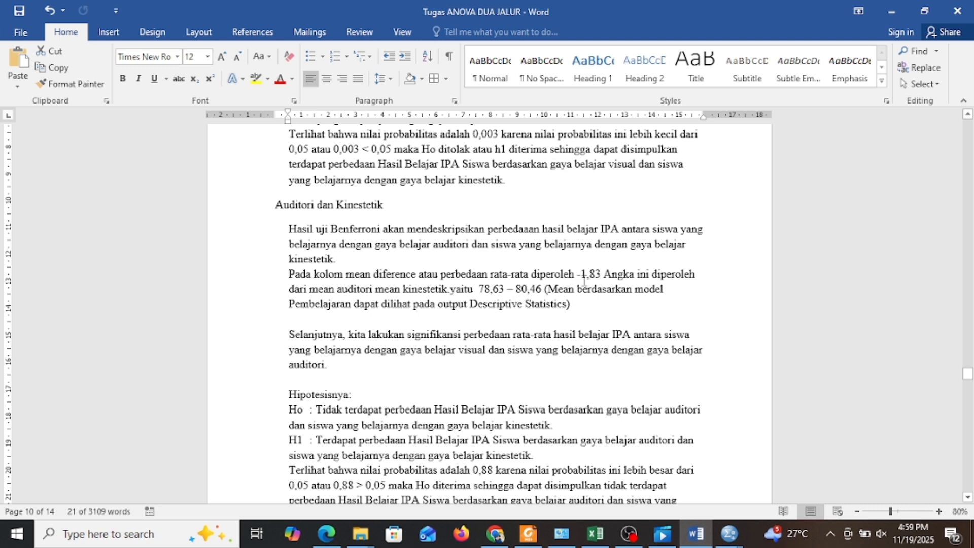
scroll(507, 356, down, 3)
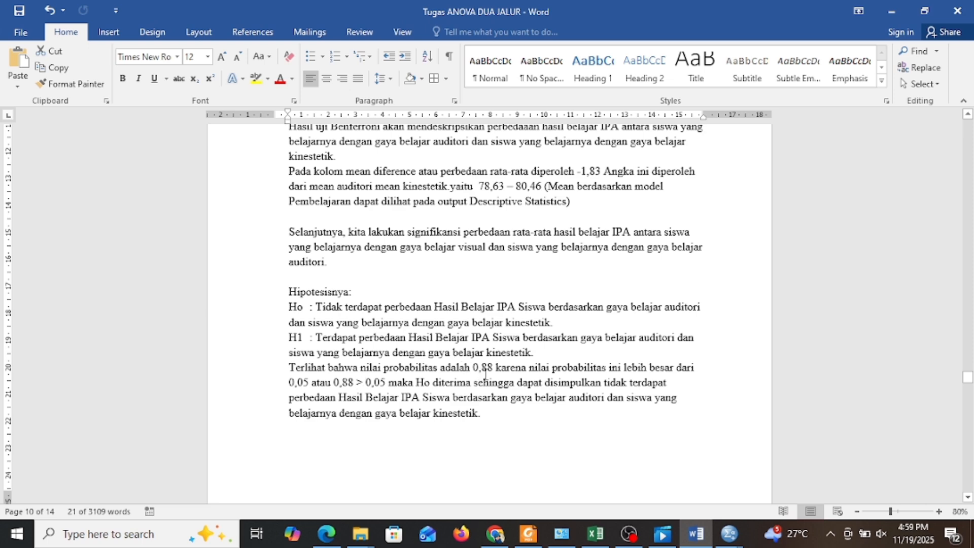
Check the Auditori versus Kinestetik significance in the SPSS Output1 viewer, and select the matching Ho statement in the Word document
click(730, 534)
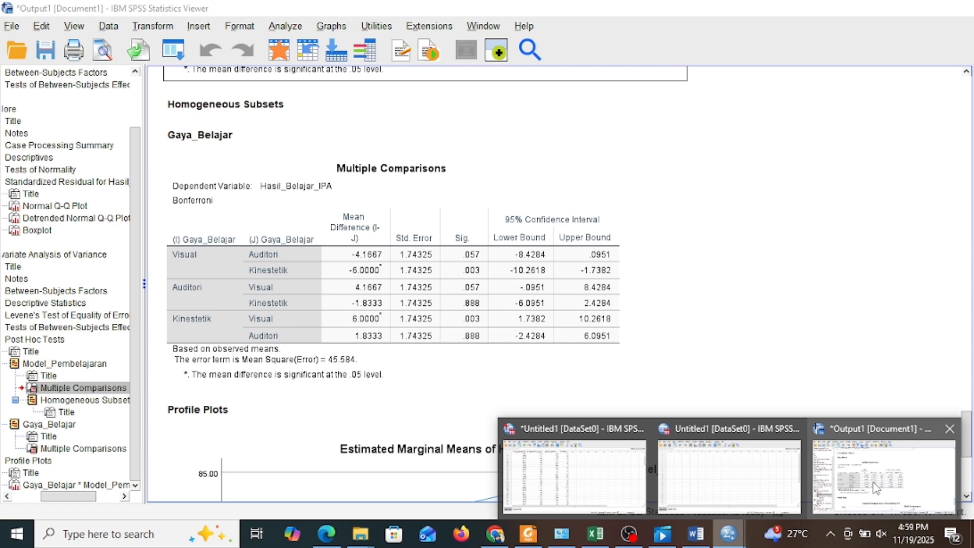
click(876, 487)
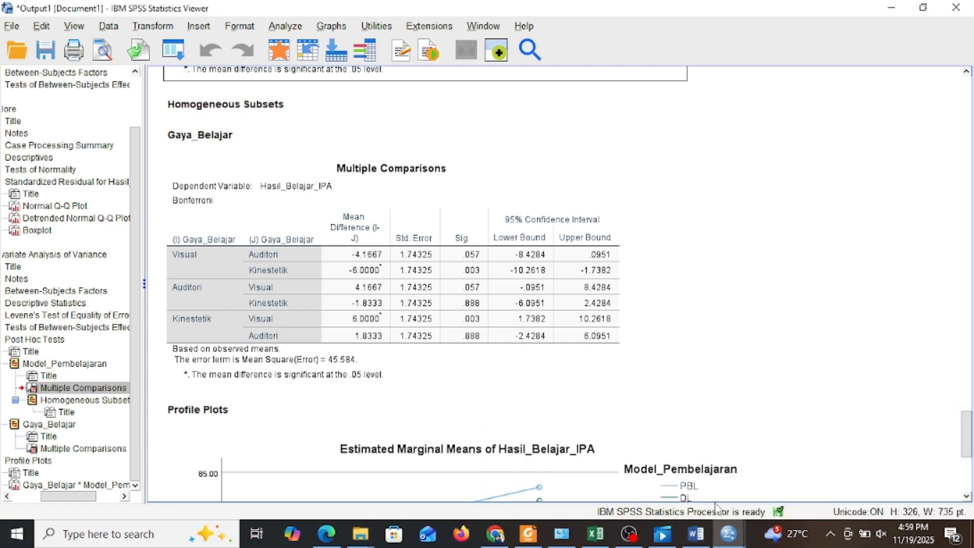
click(438, 365)
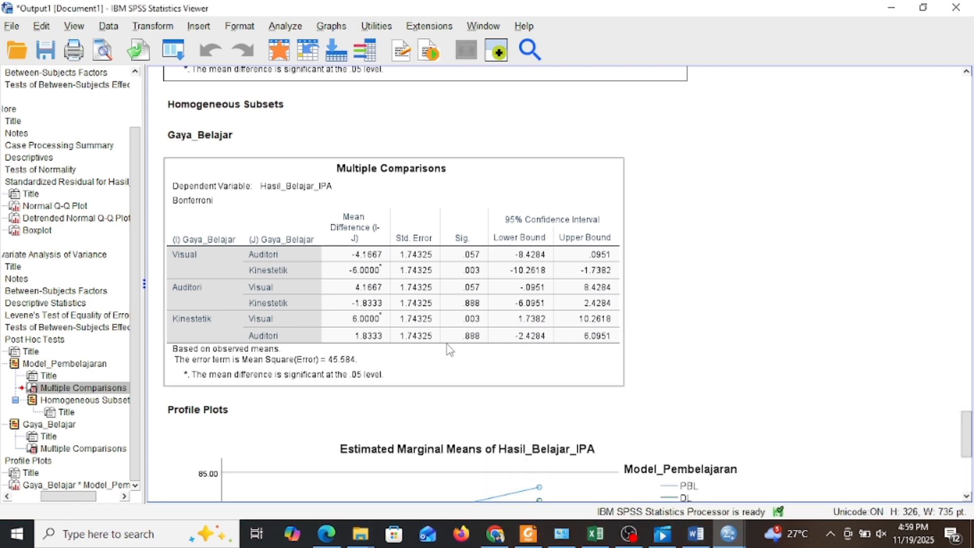
click(702, 532)
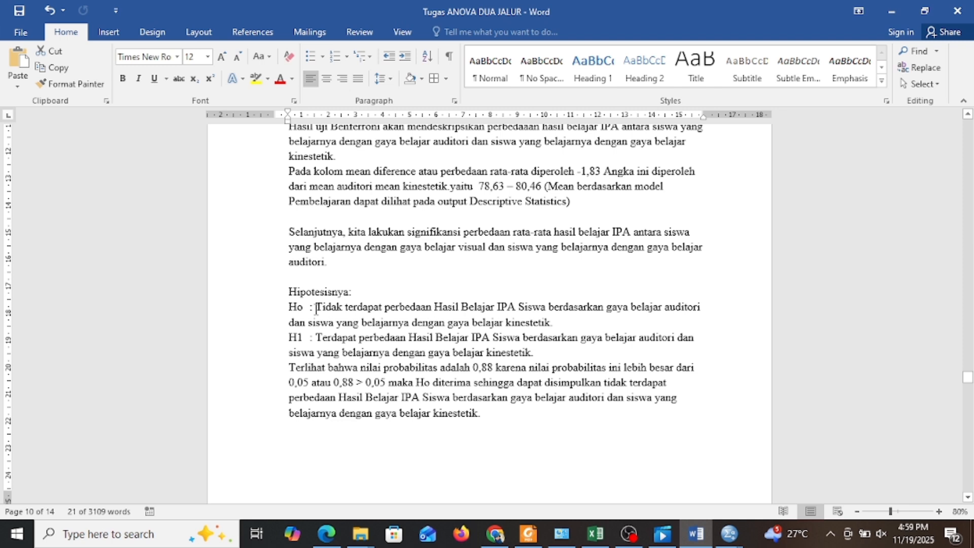
drag(315, 308, 596, 325)
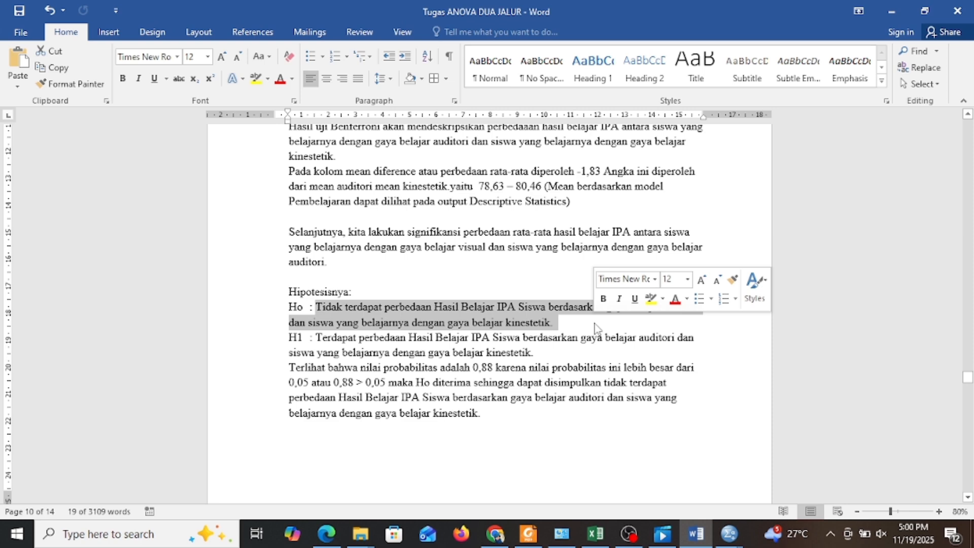
Go to the "Rangkuman Pengujian Hipotesis pada Taraf Signifikansi 5%" summary table, select its title and read the learning model row
scroll(592, 349, down, 6)
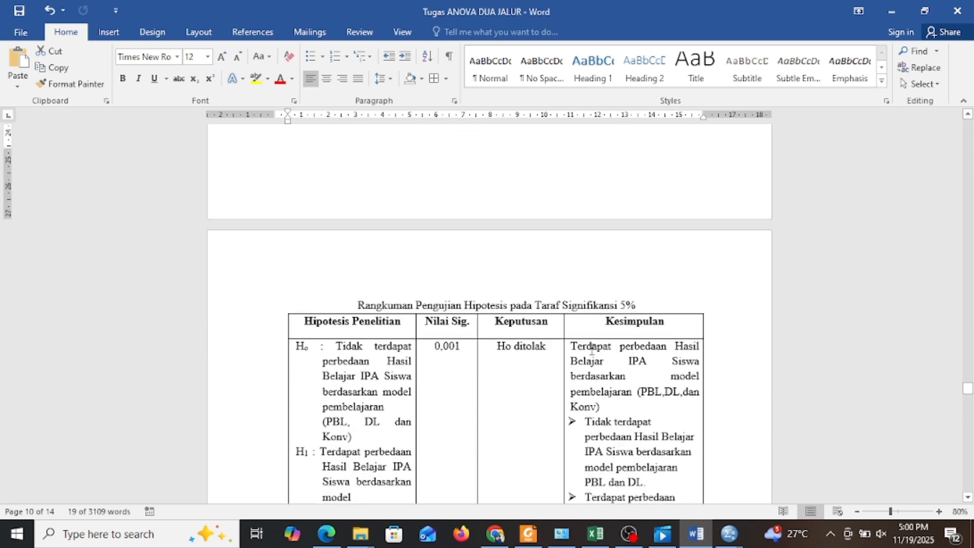
scroll(592, 349, down, 2)
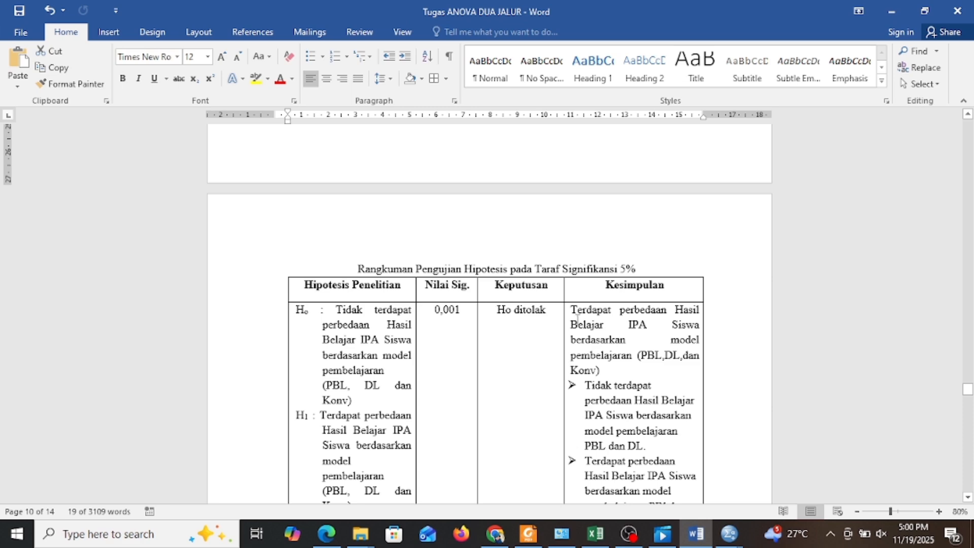
scroll(568, 234, down, 4)
scroll(460, 215, down, 2)
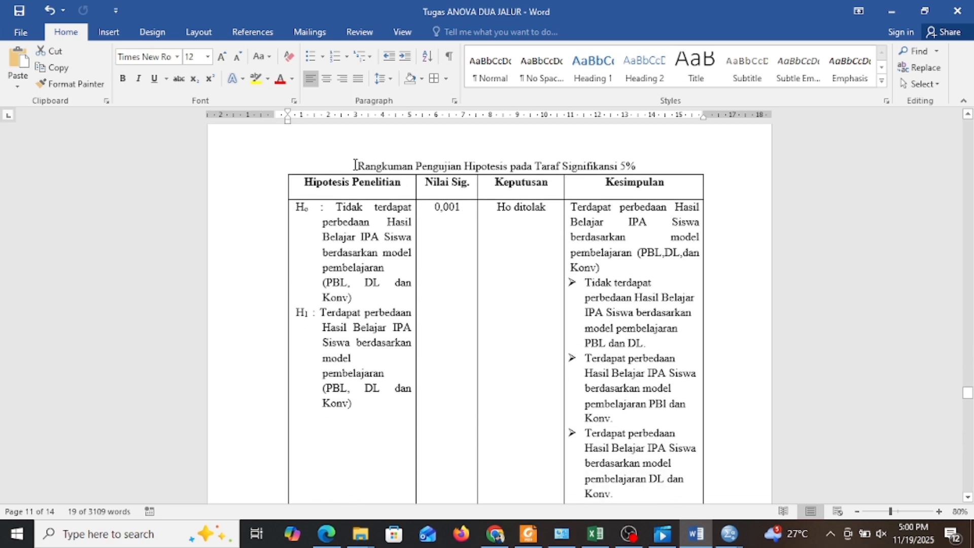
drag(357, 165, 665, 167)
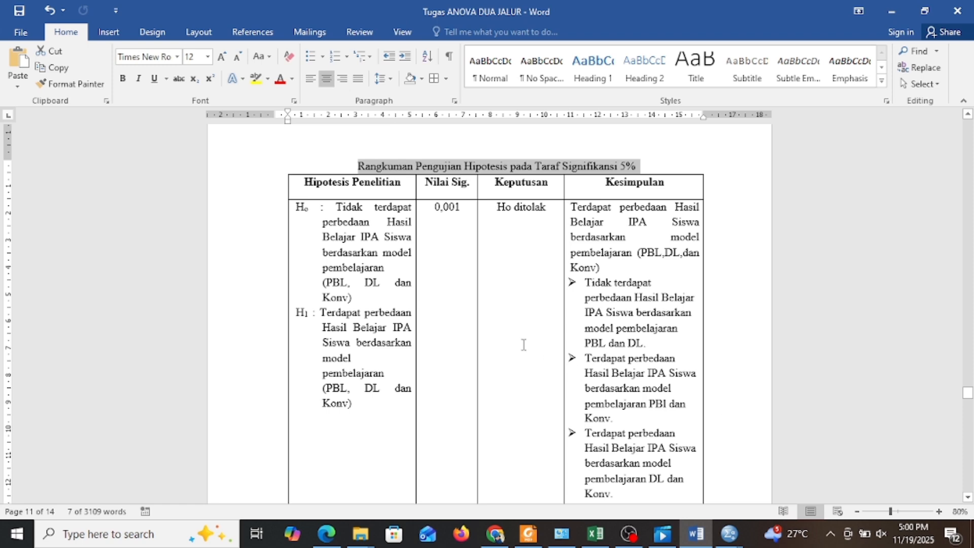
scroll(524, 344, down, 2)
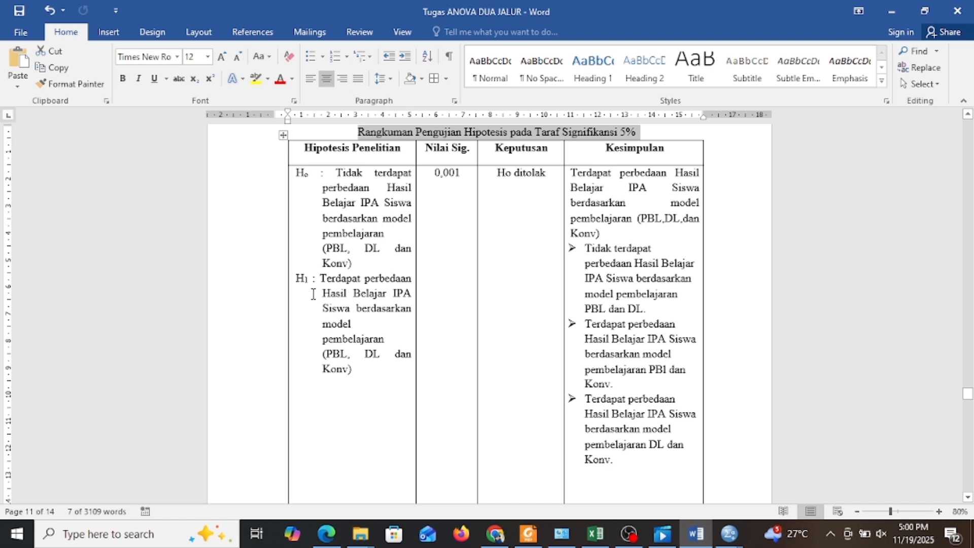
Select in turn the overall learning model conclusion, the PBL and DL conclusion, and the PBL and Konv conclusion in the Kesimpulan column
drag(433, 173, 642, 234)
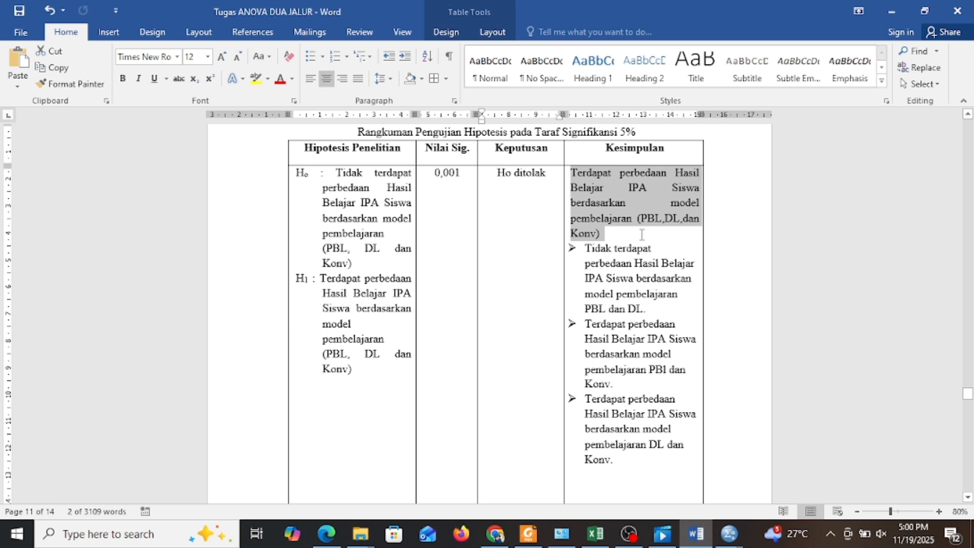
drag(642, 234, 642, 235)
click(614, 255)
drag(584, 248, 668, 305)
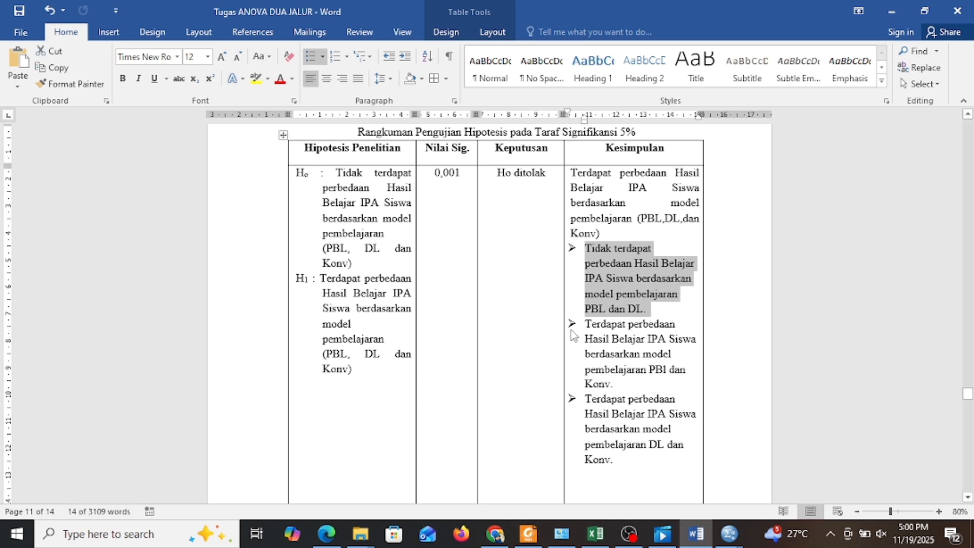
drag(585, 323, 626, 385)
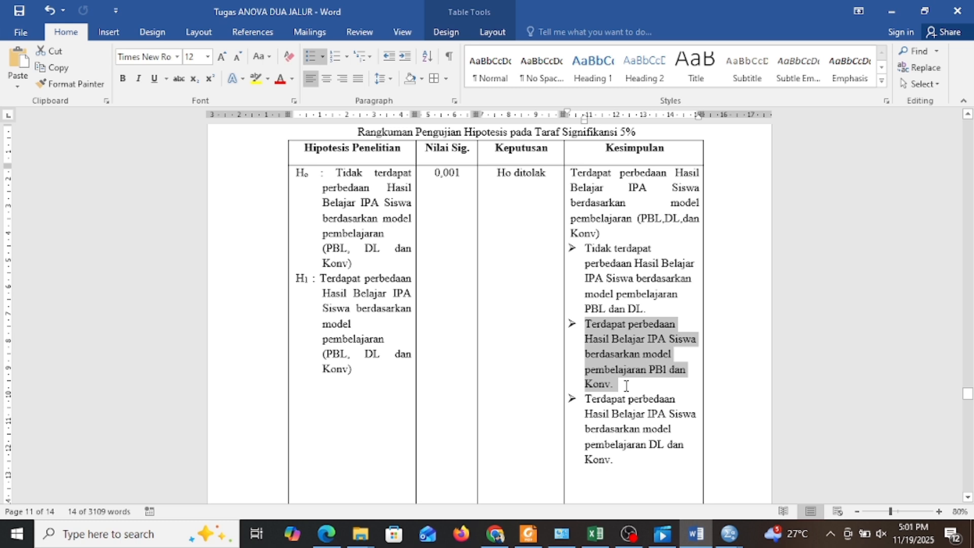
Select the DL and Konv conclusion in the summary table, and select in turn the Ho and H1 statements of the learning style row
drag(585, 398, 642, 470)
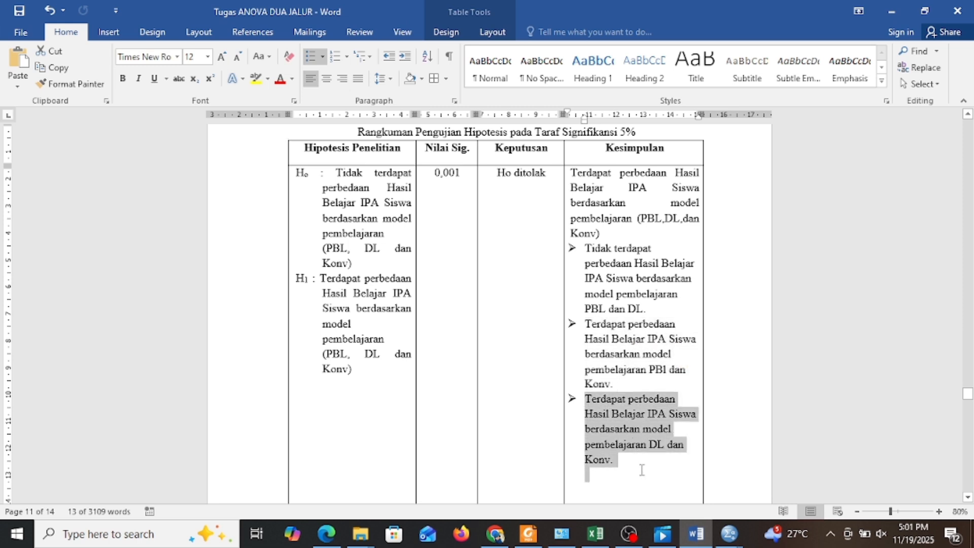
scroll(642, 470, down, 5)
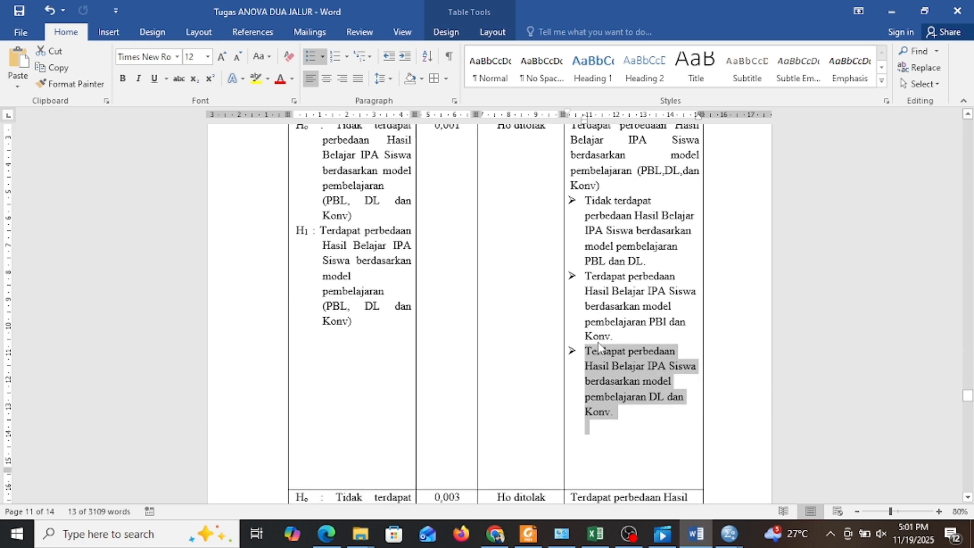
scroll(598, 341, down, 1)
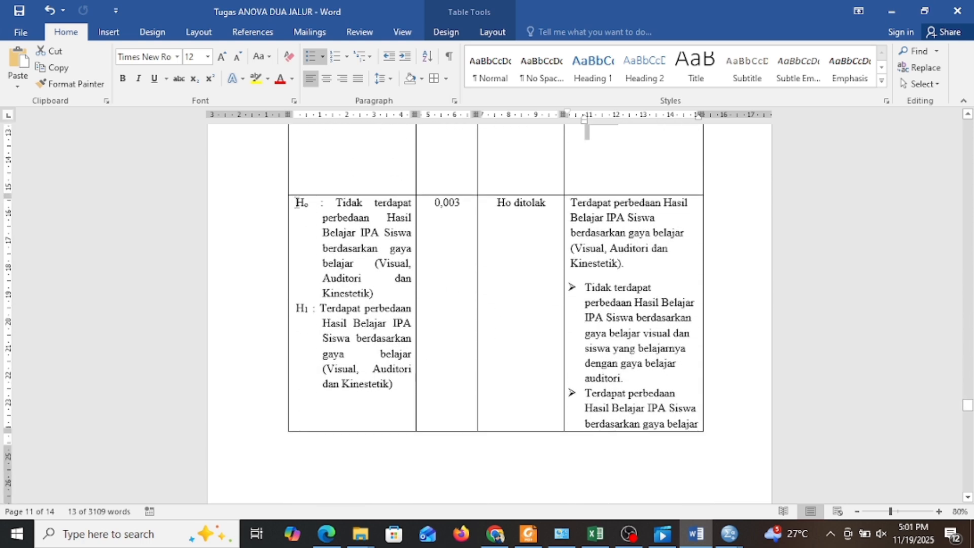
drag(295, 203, 398, 292)
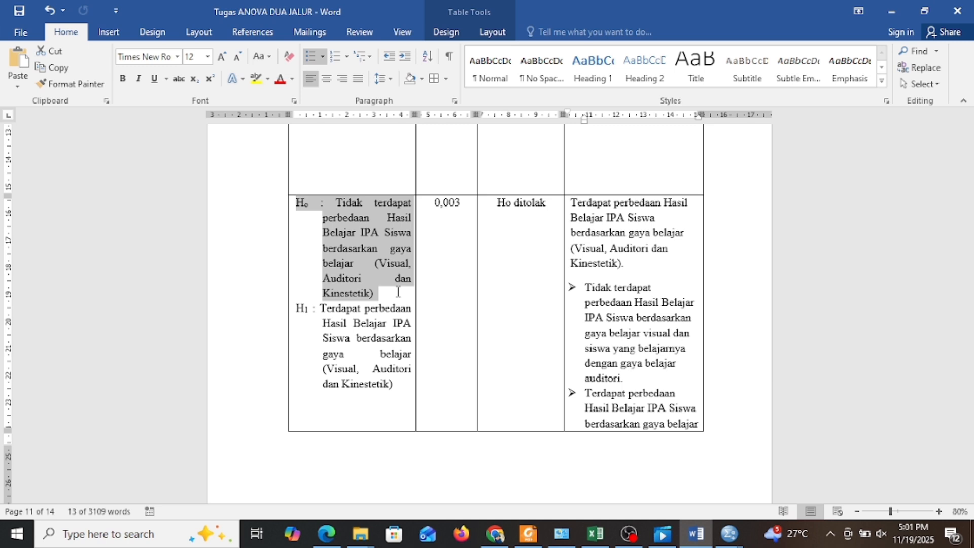
drag(297, 308, 393, 387)
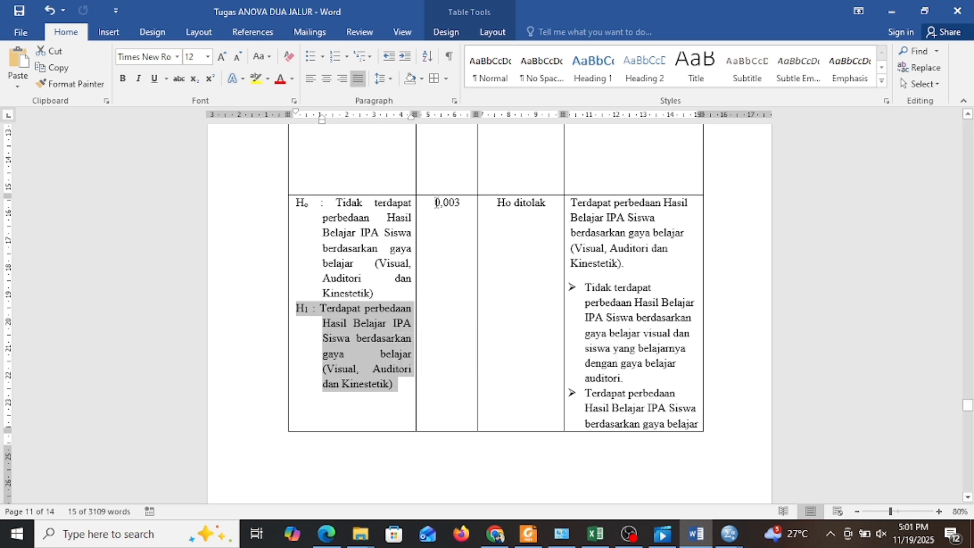
Select in turn the significance value, the decision and the overall conclusion of the learning style row
drag(436, 203, 473, 202)
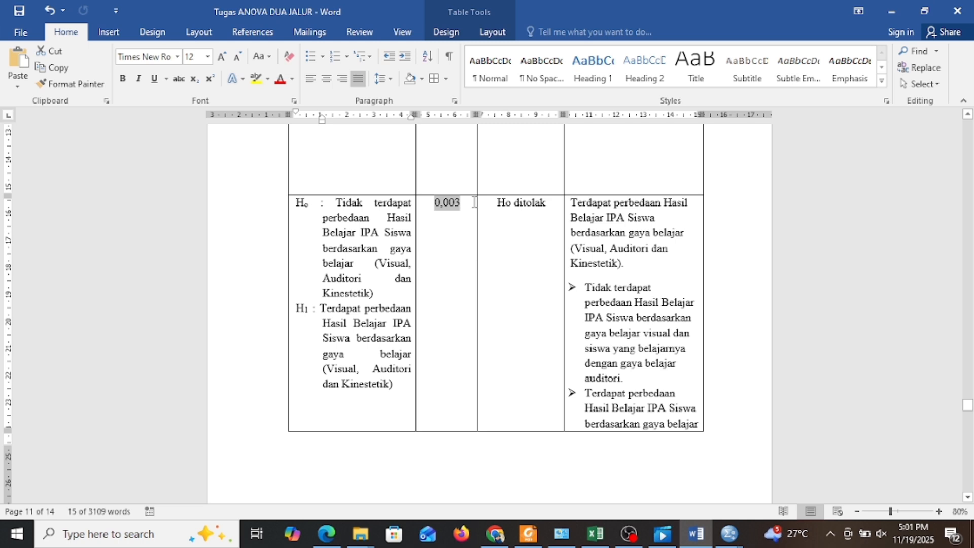
drag(498, 203, 545, 205)
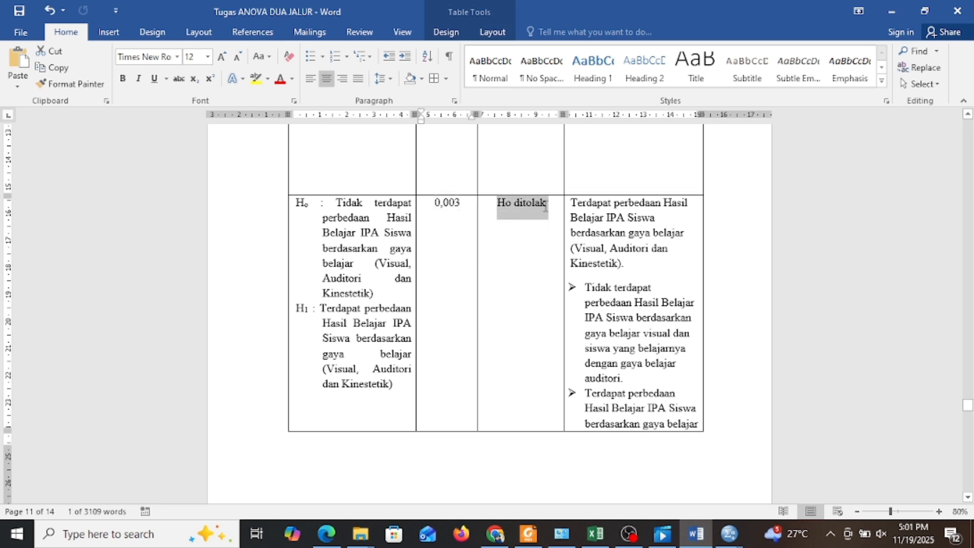
click(569, 204)
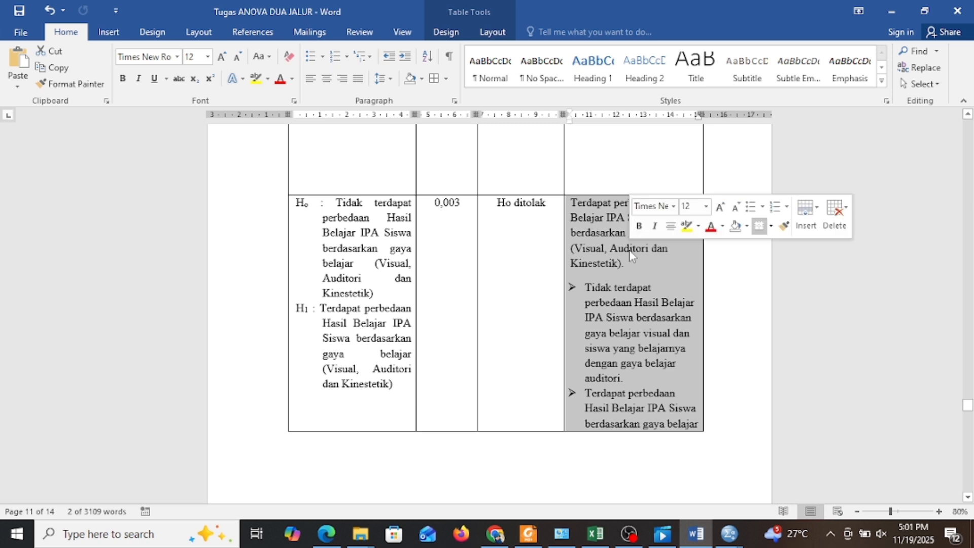
click(571, 203)
drag(571, 202, 639, 263)
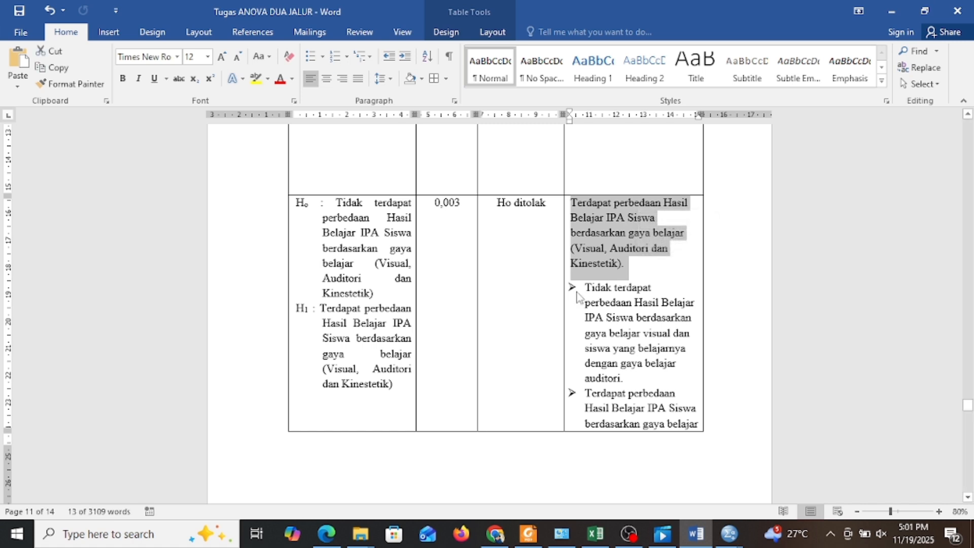
Select in turn the visual and auditori, visual and kinestetik, and auditori and kinestetik conclusions in the Kesimpulan column
drag(585, 287, 659, 374)
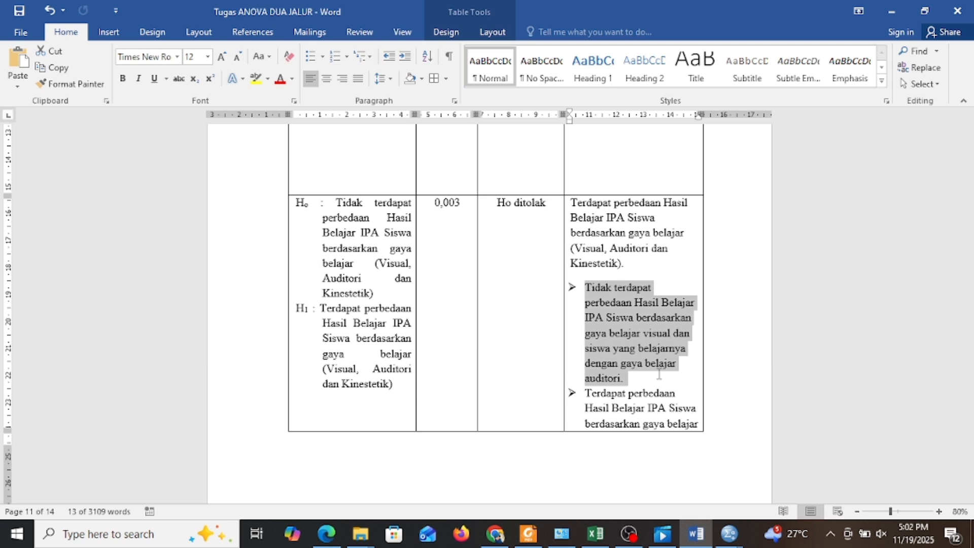
scroll(658, 374, down, 5)
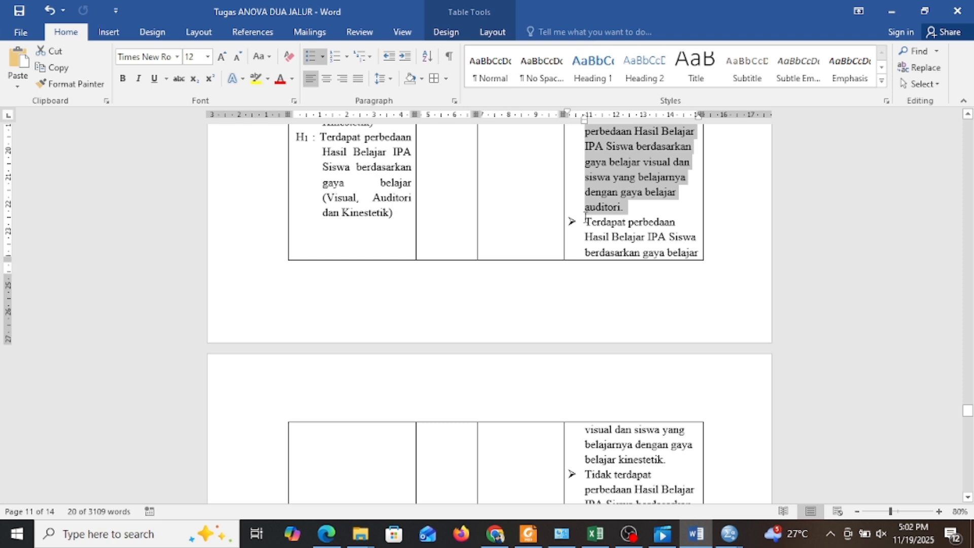
drag(585, 218, 687, 457)
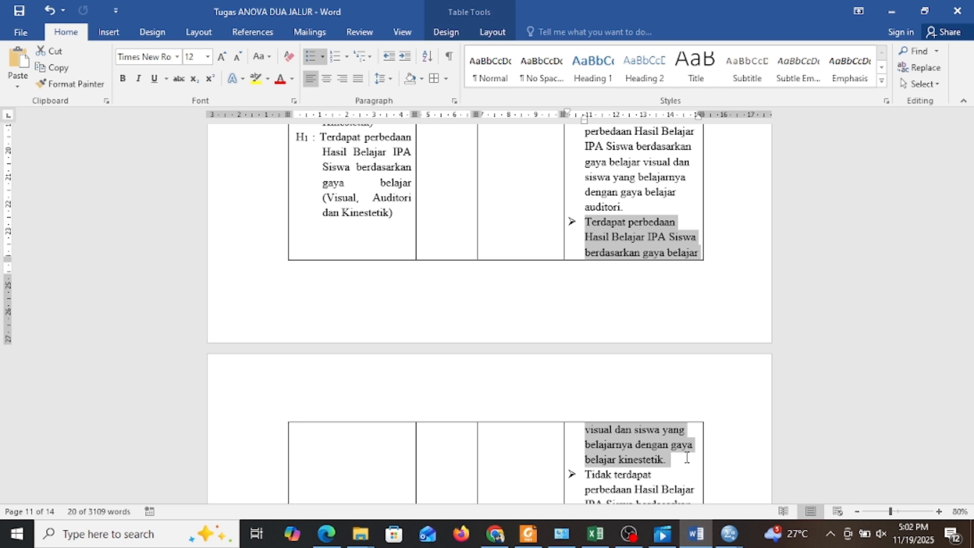
scroll(680, 431, down, 5)
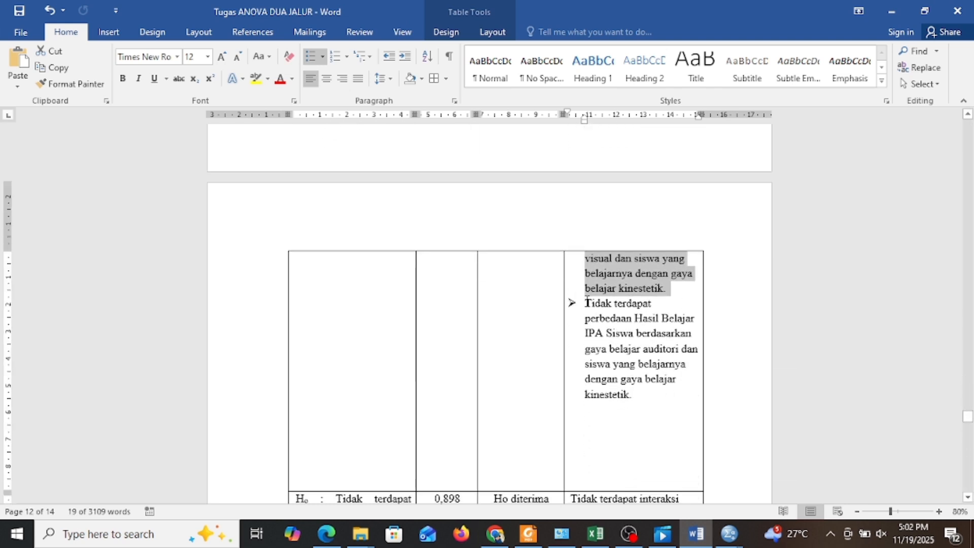
drag(587, 303, 654, 397)
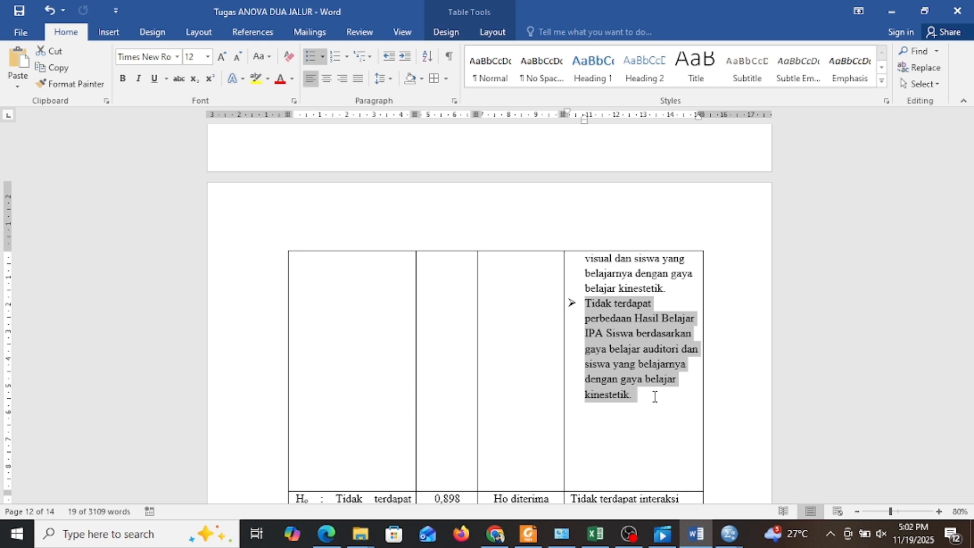
Select in turn the Ho and H1 statements, significance value and conclusion of the model and learning style interaction row
scroll(652, 400, down, 9)
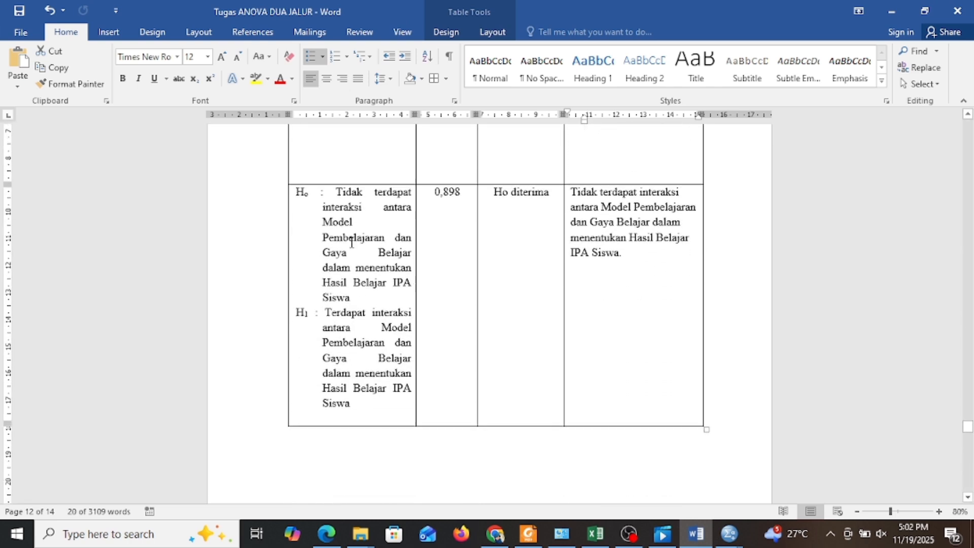
drag(296, 191, 380, 297)
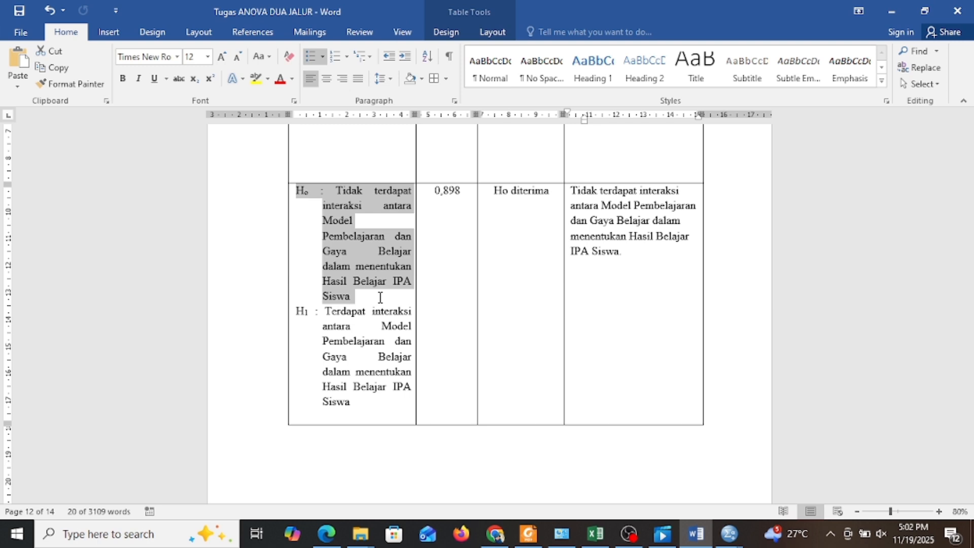
drag(295, 311, 374, 397)
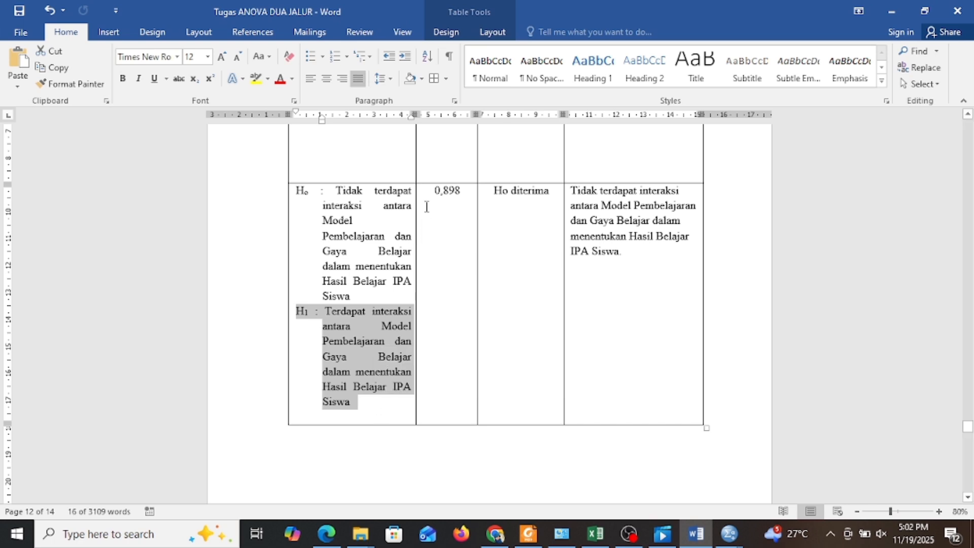
drag(435, 191, 467, 196)
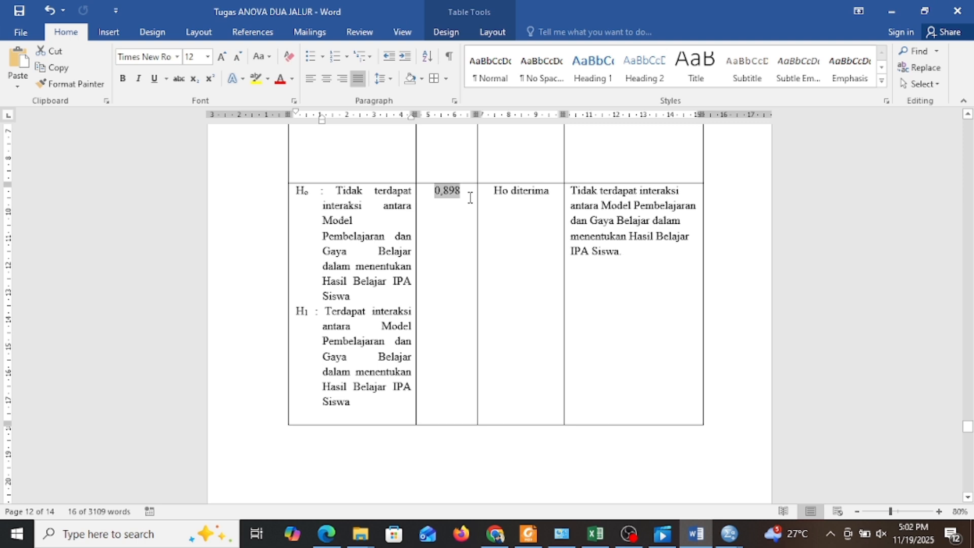
drag(492, 192, 638, 249)
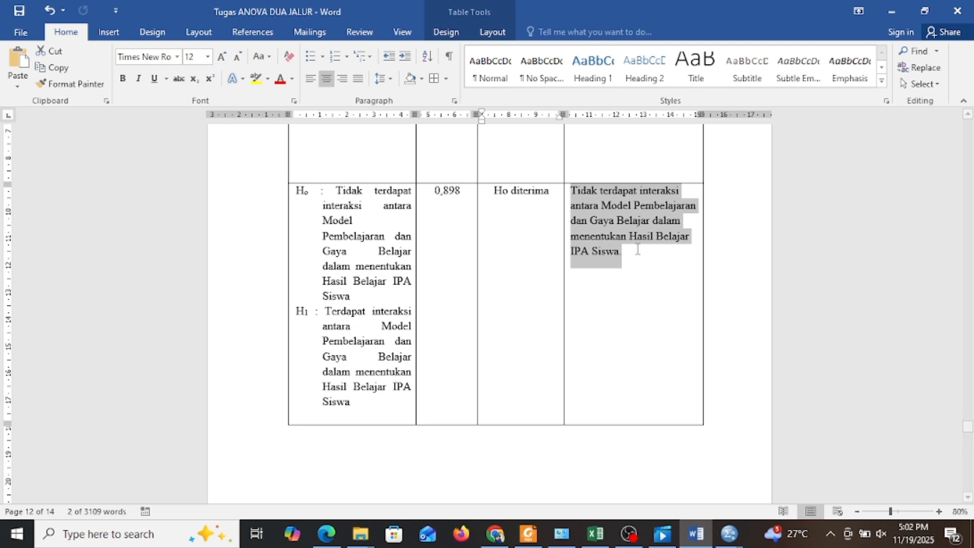
click(638, 249)
Go to the "Estimated Marginal Means of Hasil_Belajar_IPA" profile plot, select the chart and examine the three model lines
scroll(641, 274, down, 10)
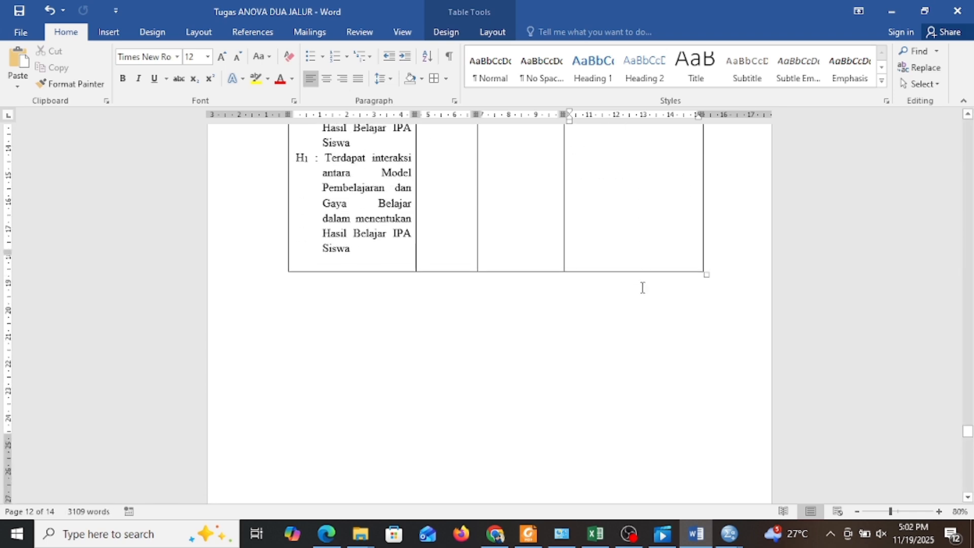
scroll(641, 291, down, 9)
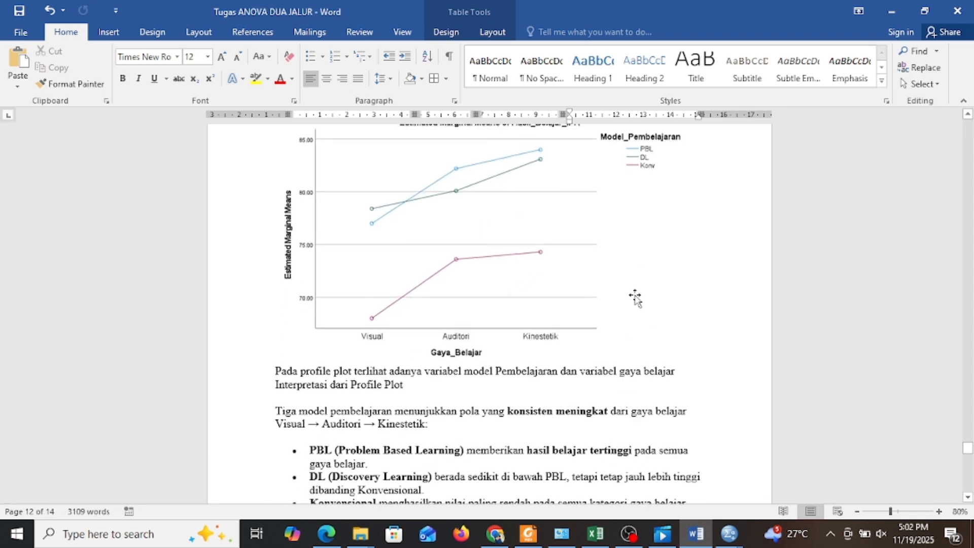
scroll(587, 261, up, 5)
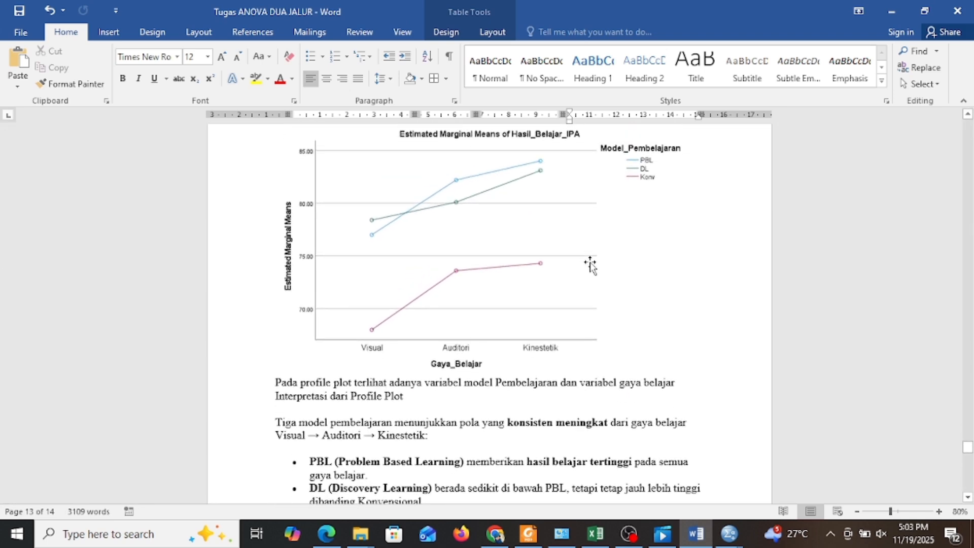
click(468, 240)
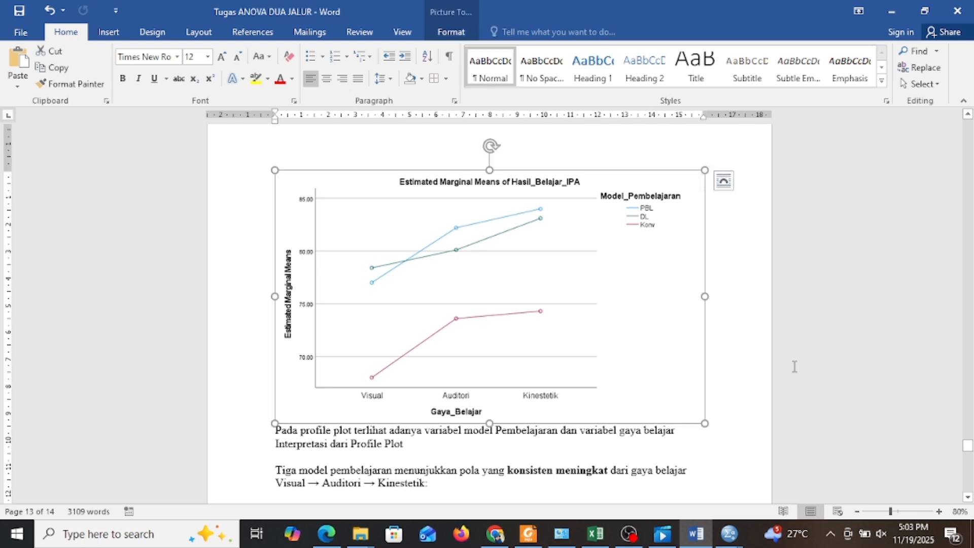
scroll(727, 412, down, 1)
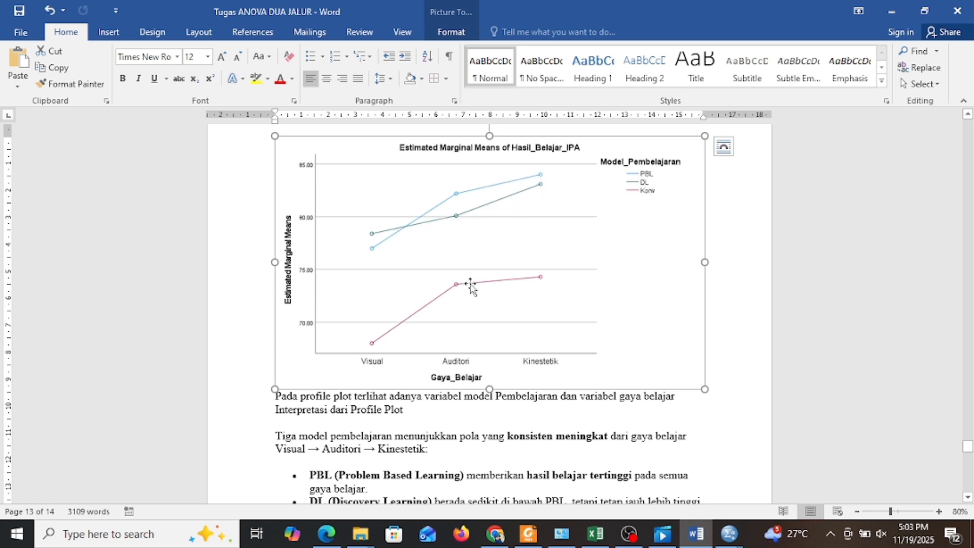
click(754, 327)
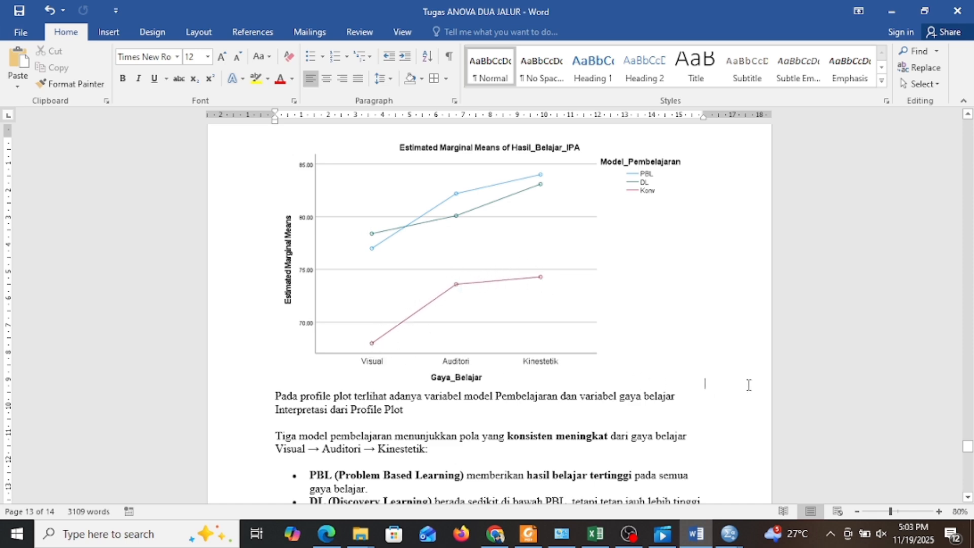
Read the profile plot interpretation, select the PBL (Problem Based Learning) bullet and compare it with the plot
scroll(749, 384, down, 4)
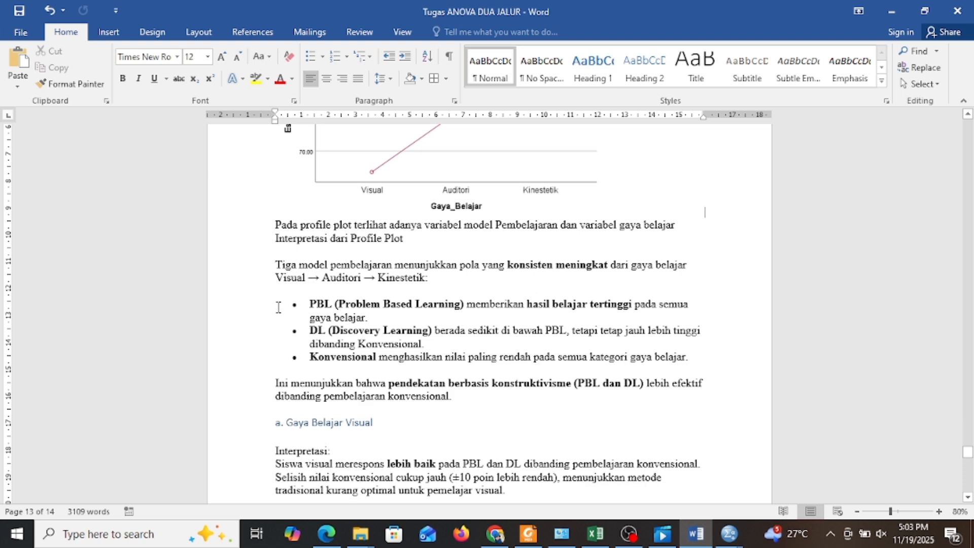
scroll(280, 273, up, 3)
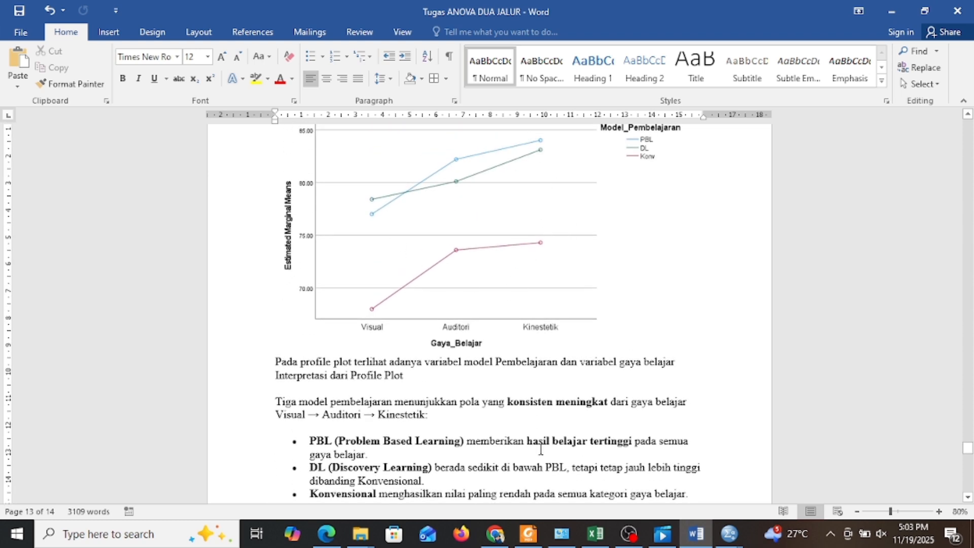
click(760, 435)
scroll(760, 436, down, 1)
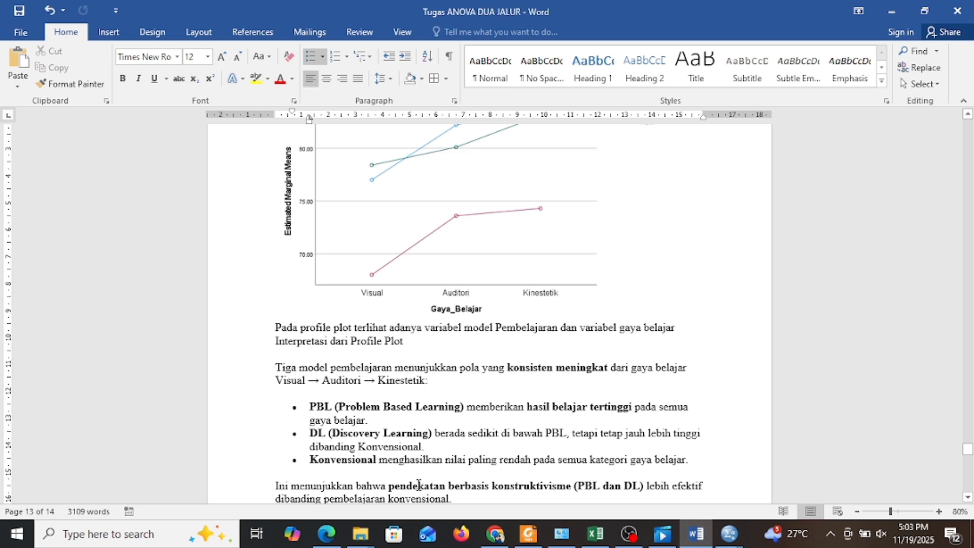
click(311, 406)
drag(311, 406, 376, 422)
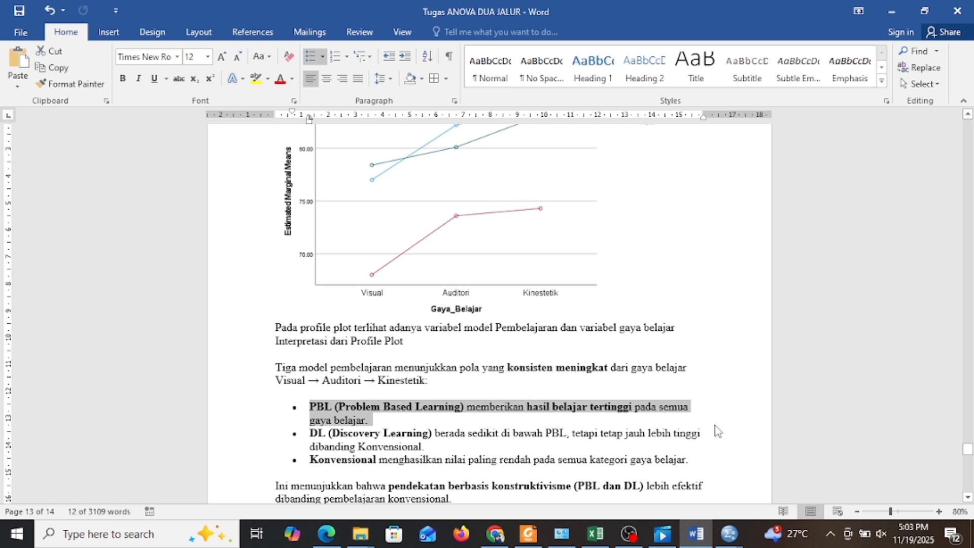
scroll(664, 159, up, 3)
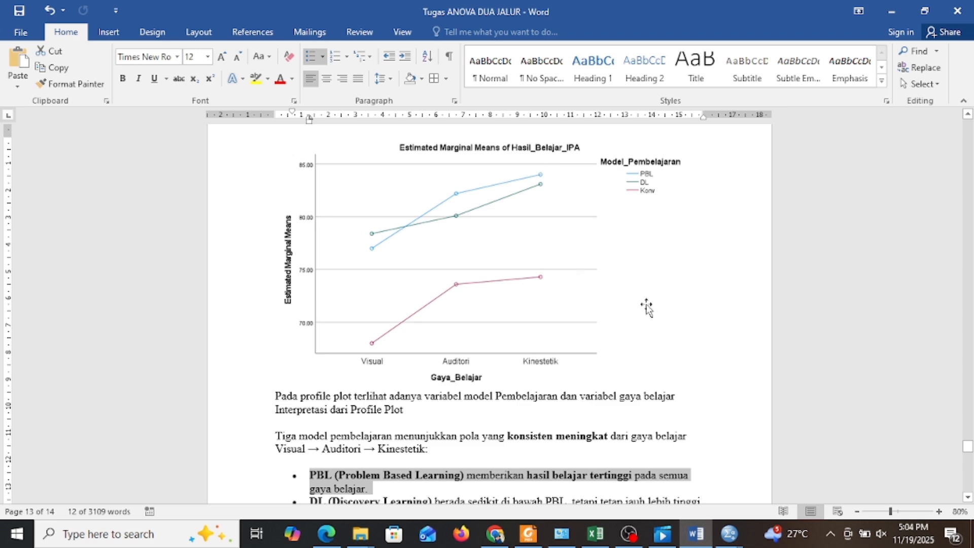
Select the DL (Discovery Learning) bullet below the profile plot and compare it with the chart lines
scroll(417, 454, down, 2)
drag(308, 399, 427, 411)
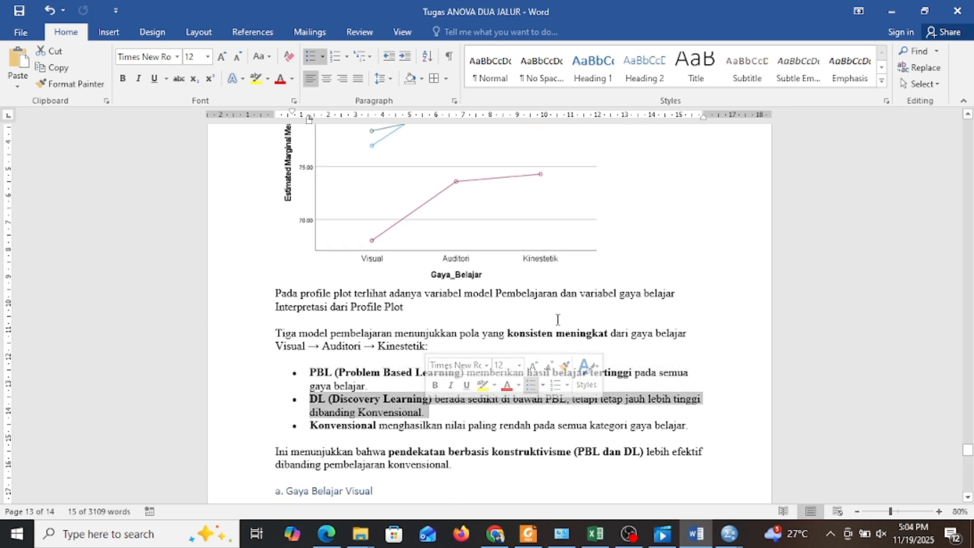
scroll(548, 276, up, 2)
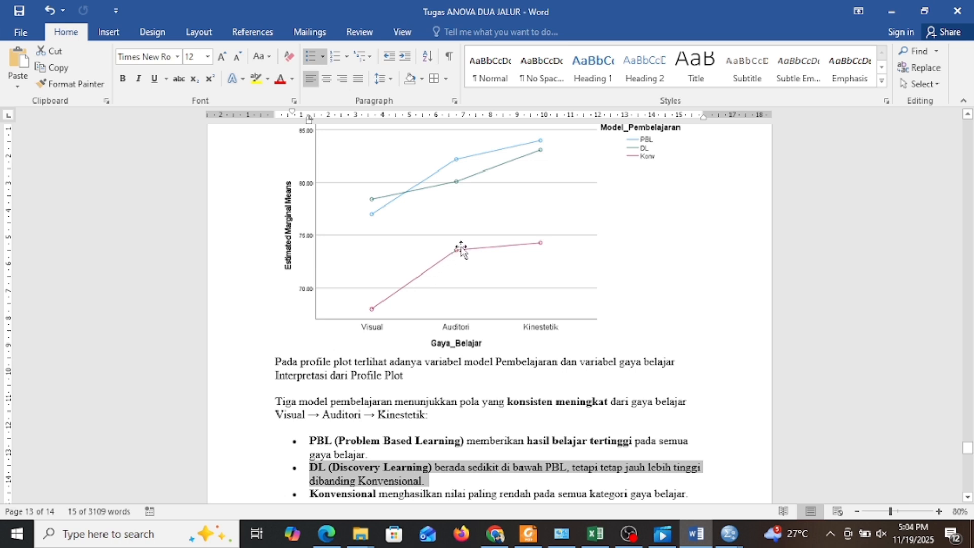
Select the Konvensional bullet in the profile plot interpretation, read it and clear the selection
click(429, 415)
scroll(429, 415, down, 2)
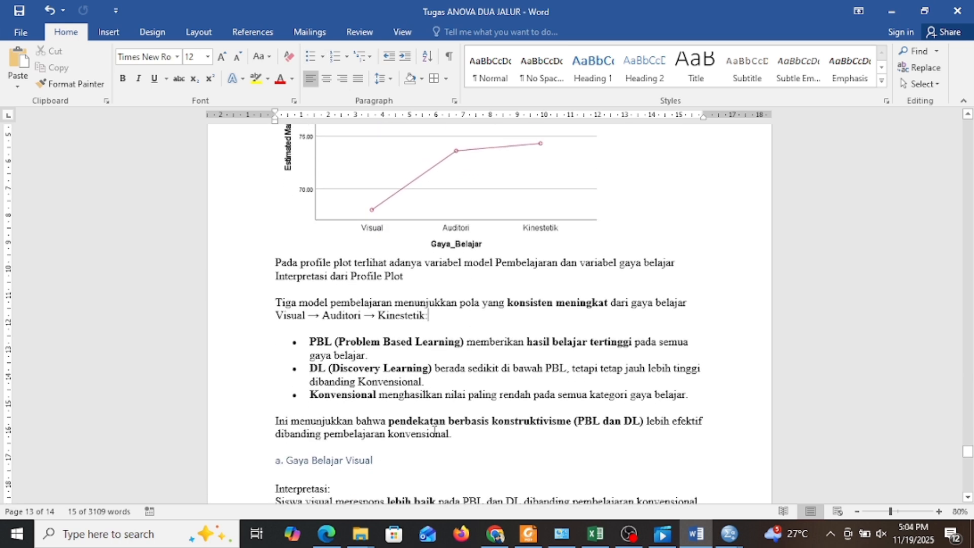
drag(308, 389, 697, 399)
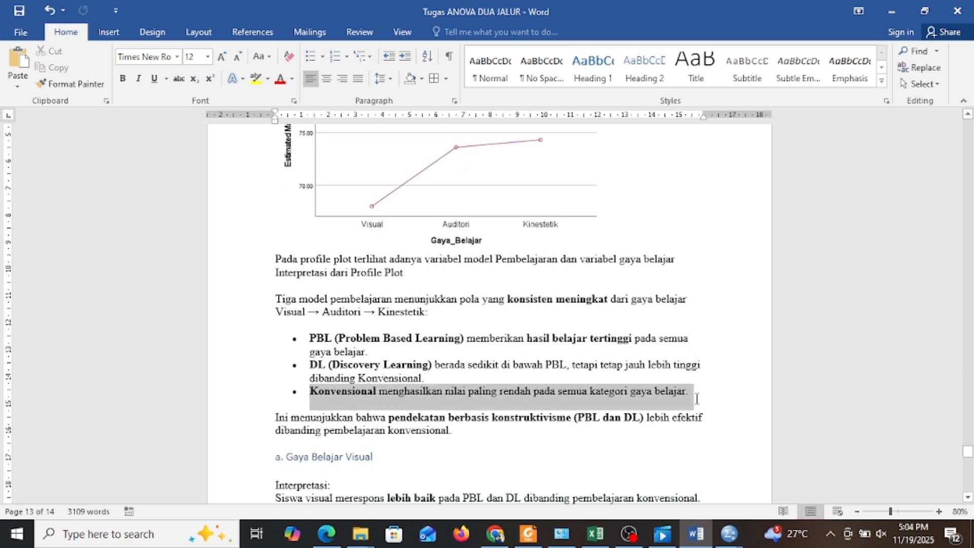
click(696, 398)
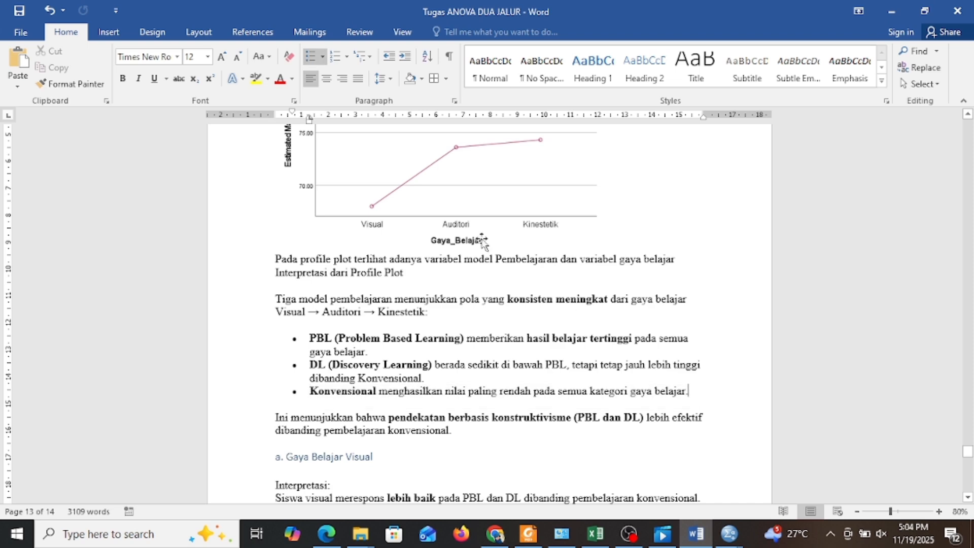
Go to the "a. Gaya Belajar Visual" section below the profile plot, select its interpretation paragraph, read it and clear the selection
scroll(431, 264, up, 2)
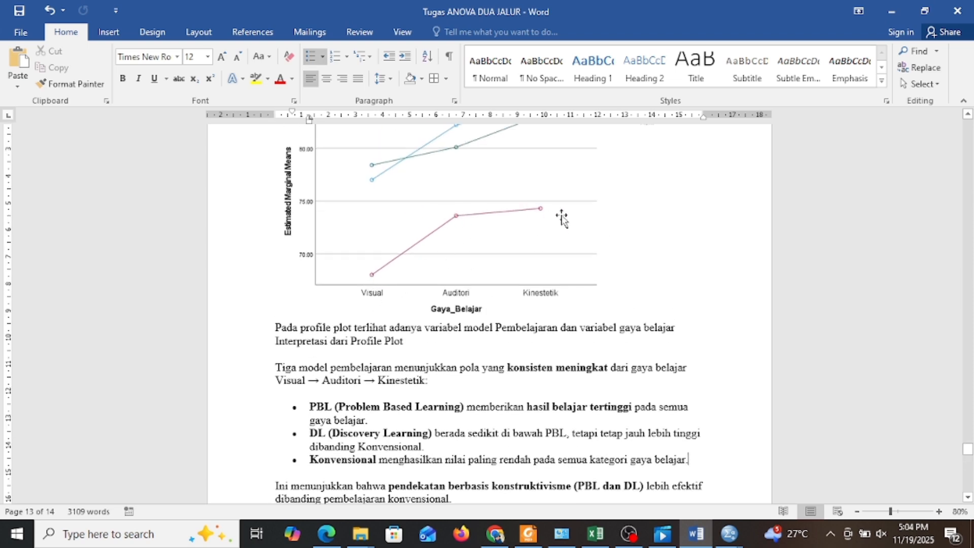
scroll(696, 353, down, 6)
scroll(696, 354, down, 2)
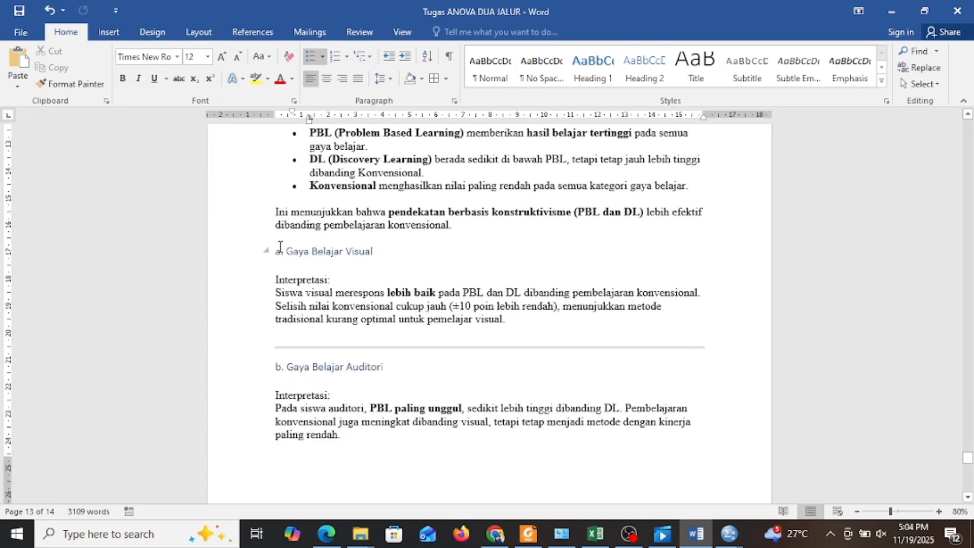
drag(275, 249, 507, 321)
click(507, 320)
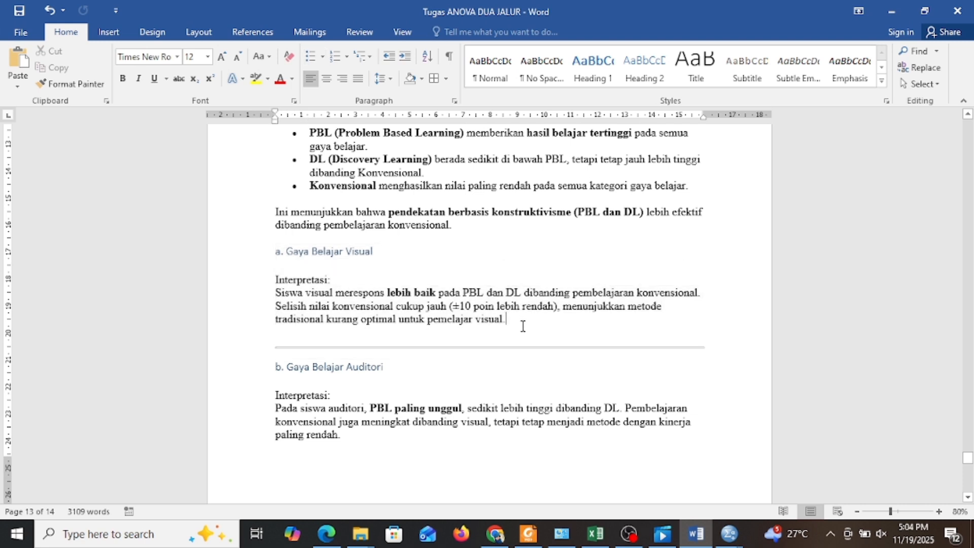
drag(272, 294, 507, 314)
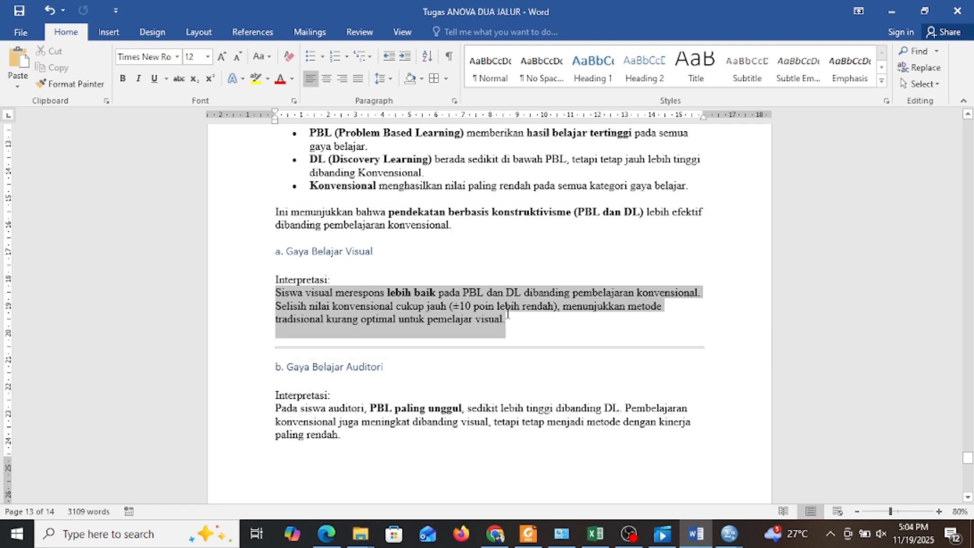
drag(507, 314, 511, 318)
drag(511, 318, 511, 318)
click(508, 318)
Select and read the interpretation under "b. Gaya Belajar Auditori", followed by the one under "c. Gaya Belajar Kinestetik" with its two bullets
scroll(261, 333, down, 3)
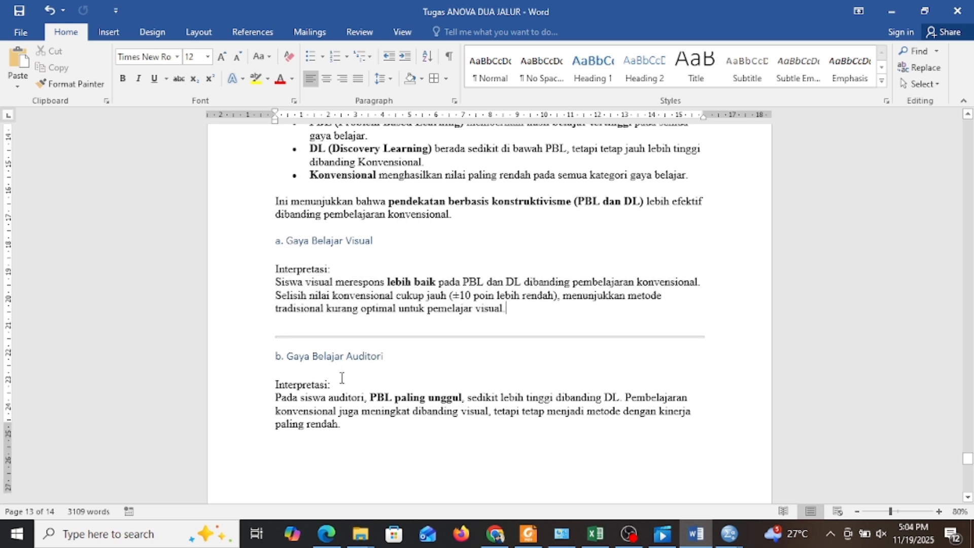
drag(274, 327, 385, 371)
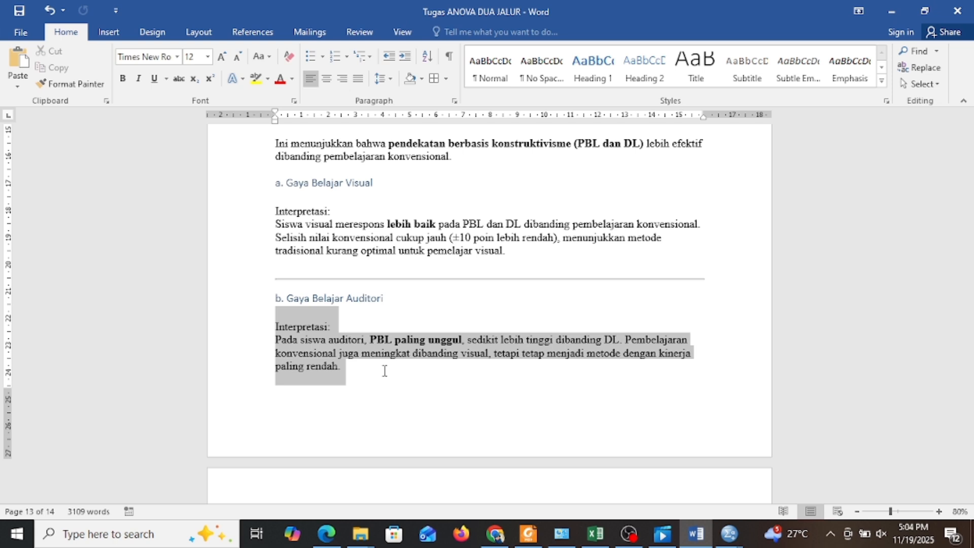
scroll(385, 368, down, 6)
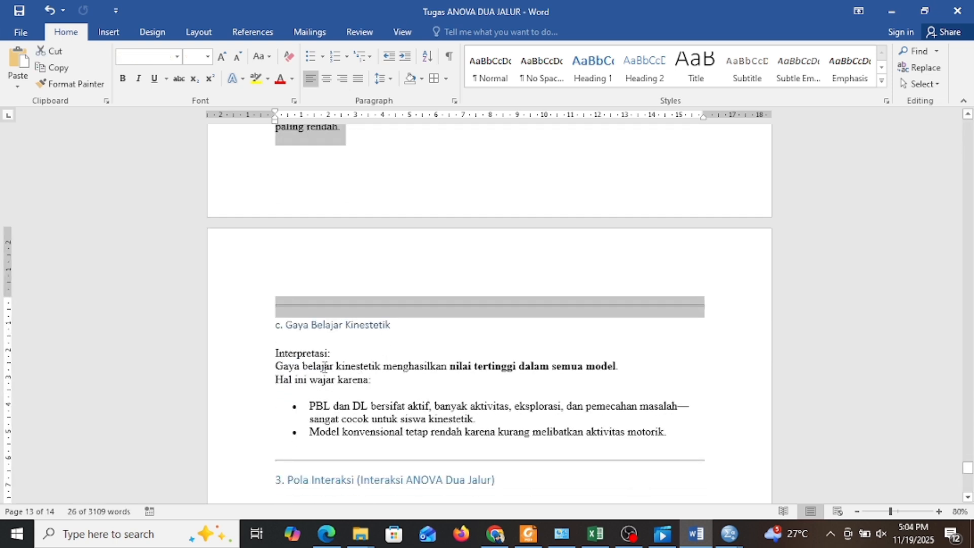
drag(275, 354, 673, 427)
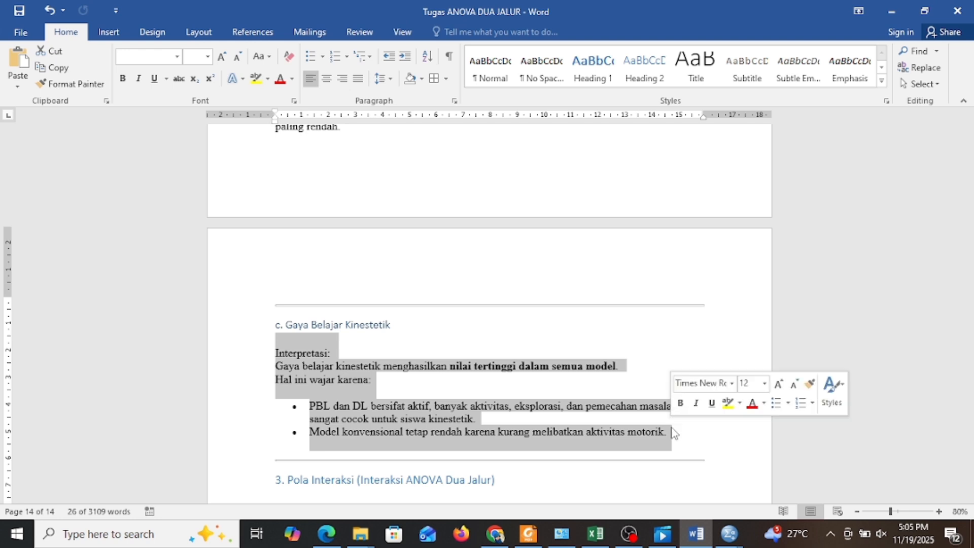
Go to "3. Pola Interaksi (Interaksi ANOVA Dua Jalur)" and select its introductory sentence on the interaction between learning model and learning style
scroll(659, 400, down, 2)
scroll(673, 369, down, 1)
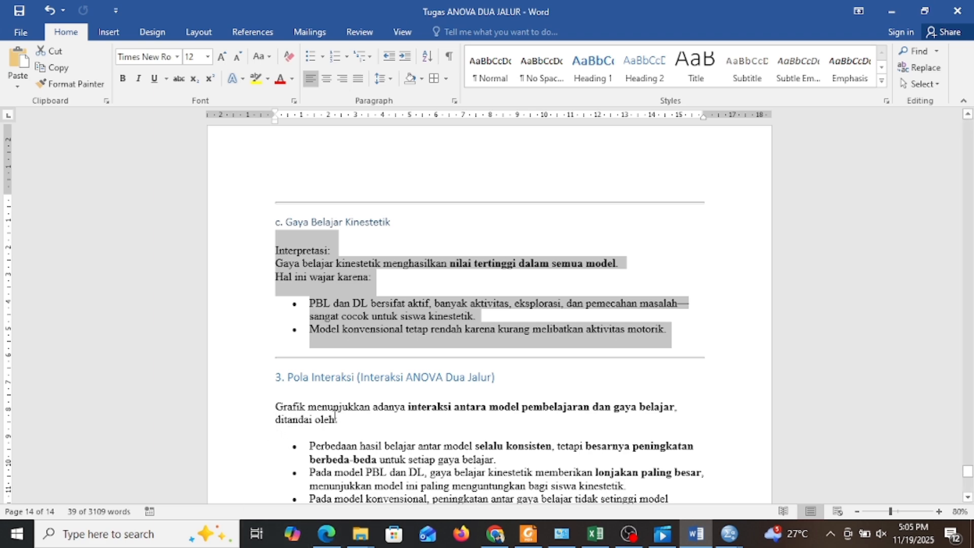
scroll(417, 420, down, 1)
drag(274, 373, 385, 390)
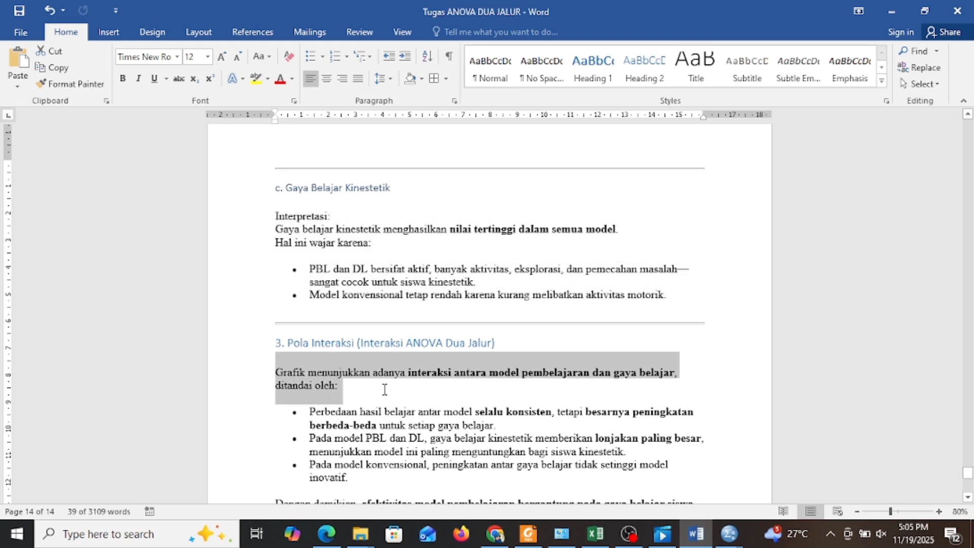
Select and read each of the three bullets under "3. Pola Interaksi" in turn, ending with the conventional model bullet
scroll(385, 390, down, 1)
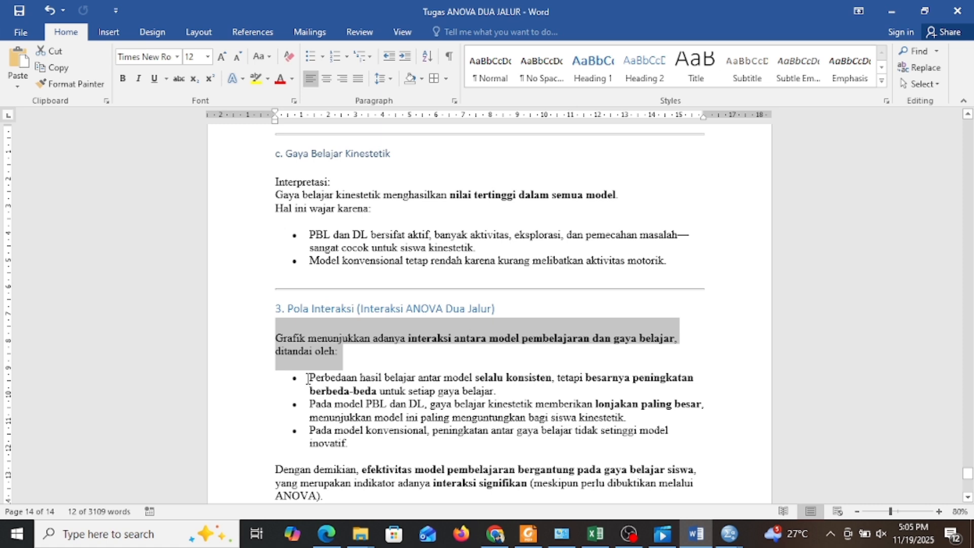
drag(308, 378, 516, 393)
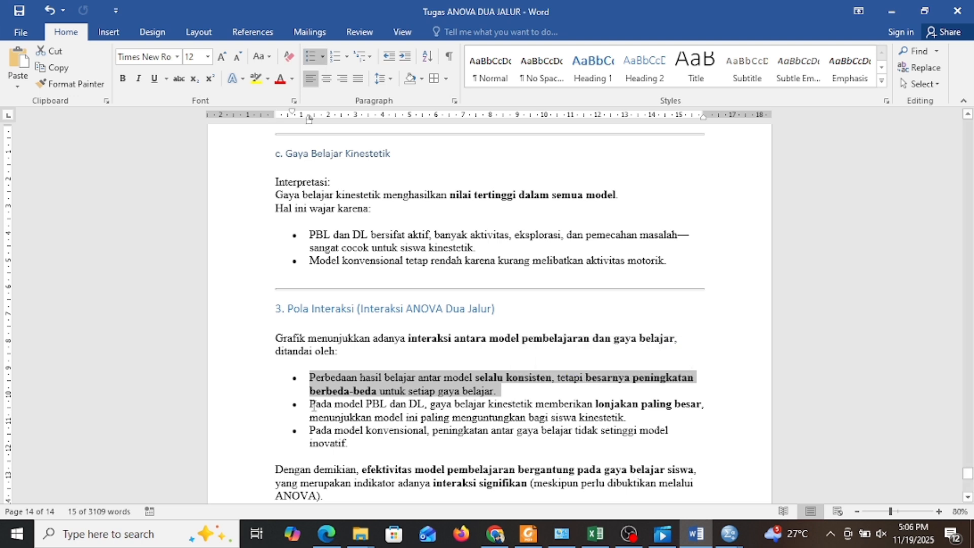
drag(310, 405, 668, 415)
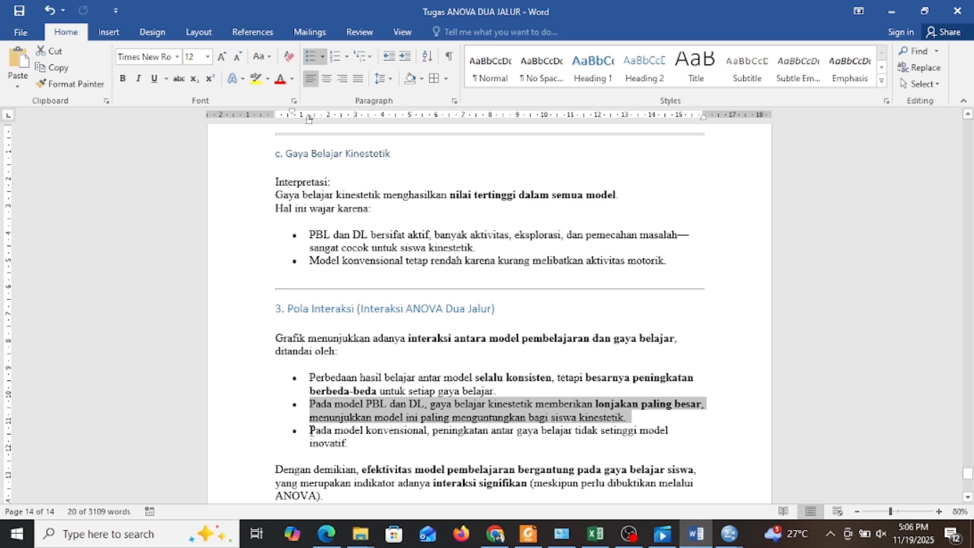
drag(311, 430, 378, 449)
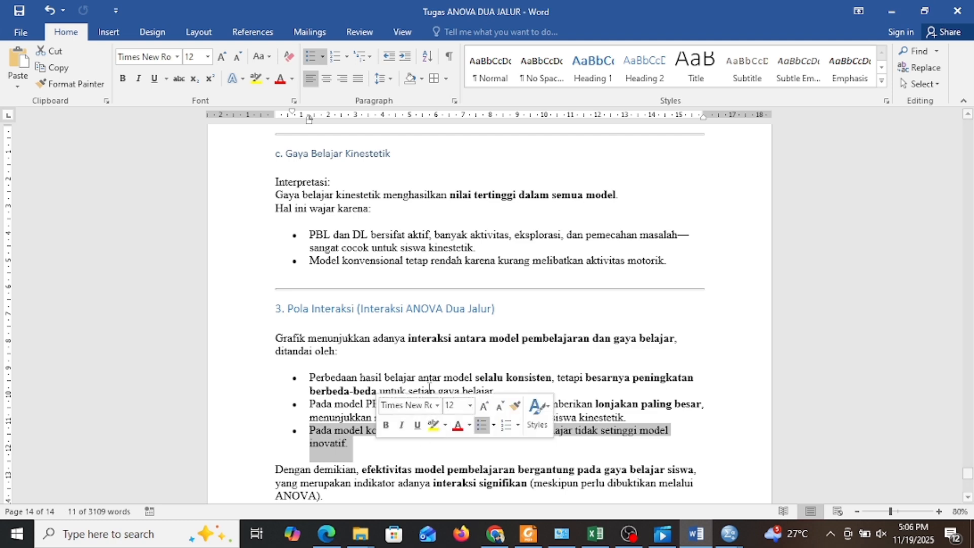
Select and read the closing "Dengan demikian" paragraph of the Pola Interaksi section
scroll(278, 378, down, 3)
triple_click(279, 378)
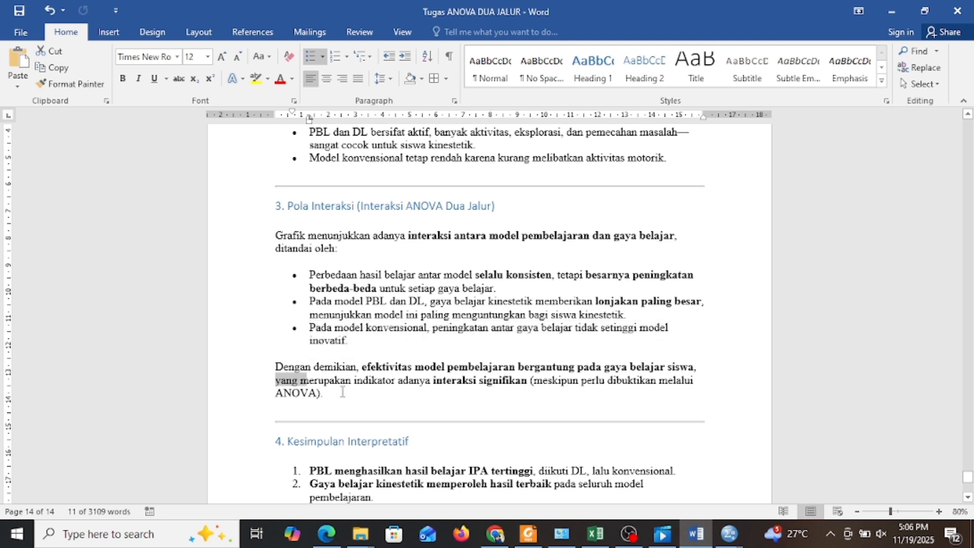
key(End)
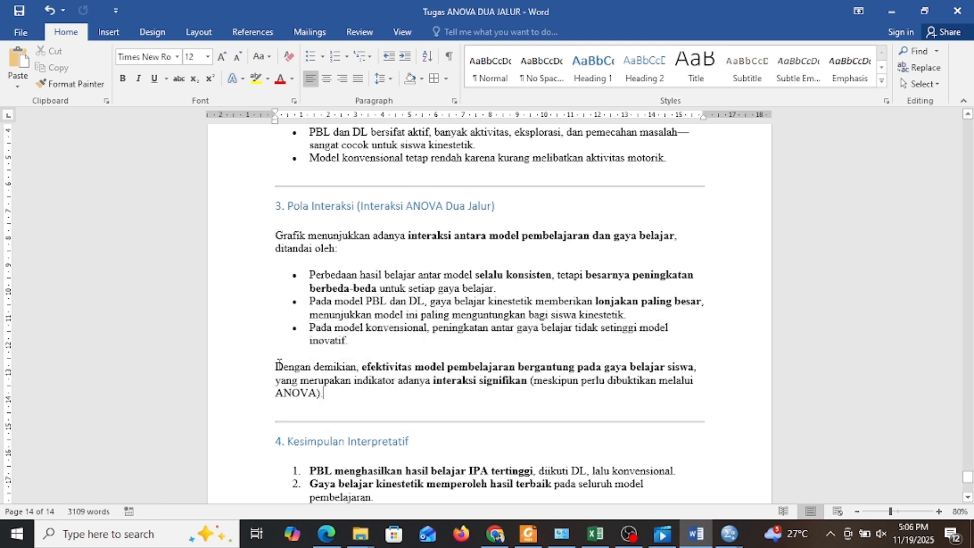
drag(276, 366, 362, 395)
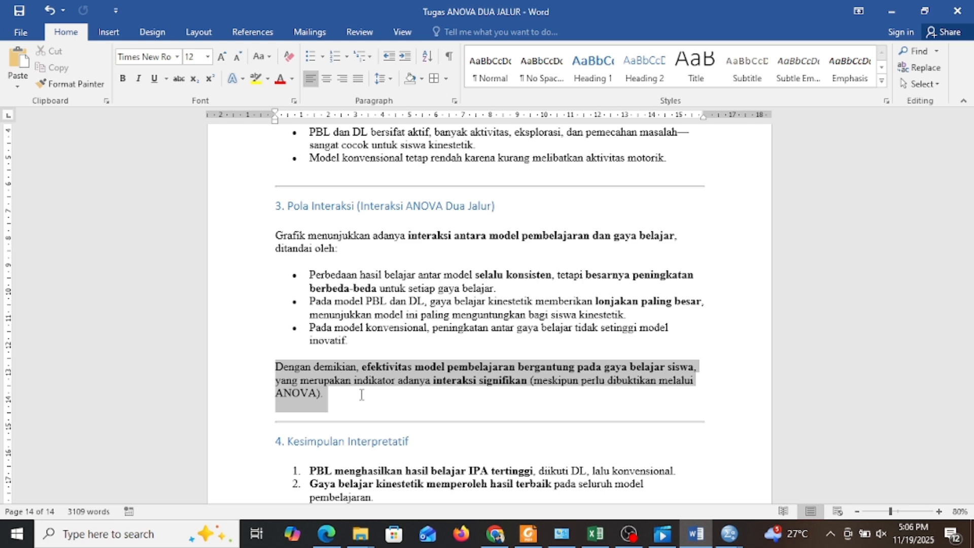
Go to "4. Kesimpulan Interpretatif" and select points 1 and 2 one after the other to read them
scroll(373, 411, down, 3)
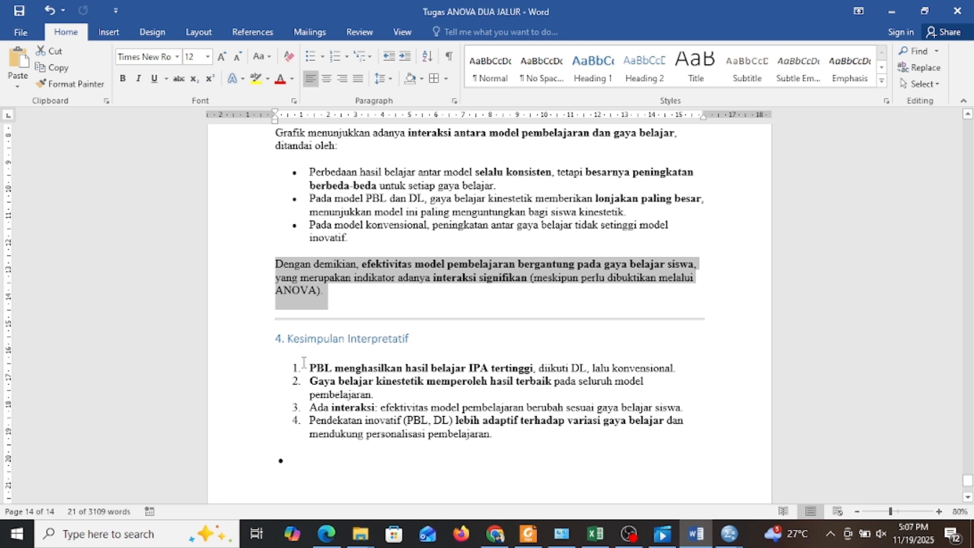
drag(307, 366, 682, 362)
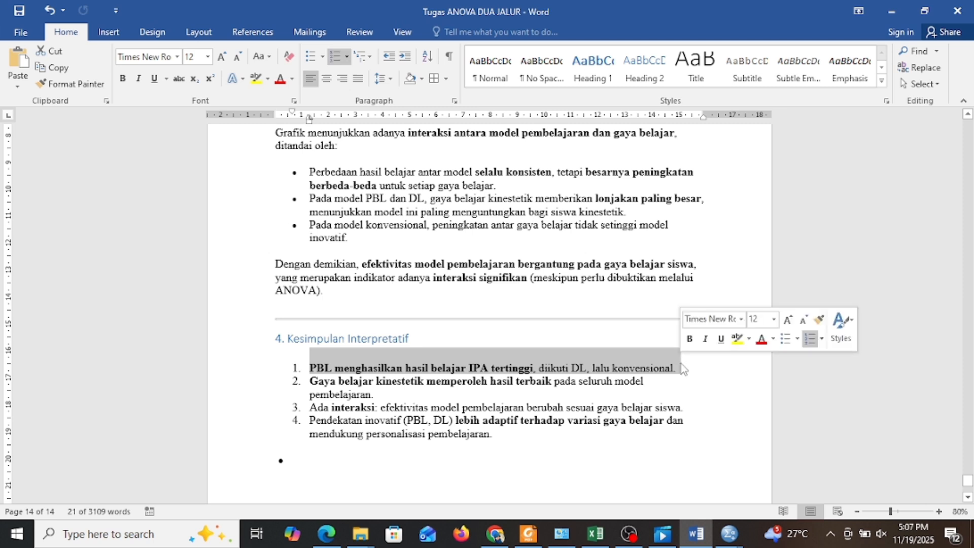
click(682, 366)
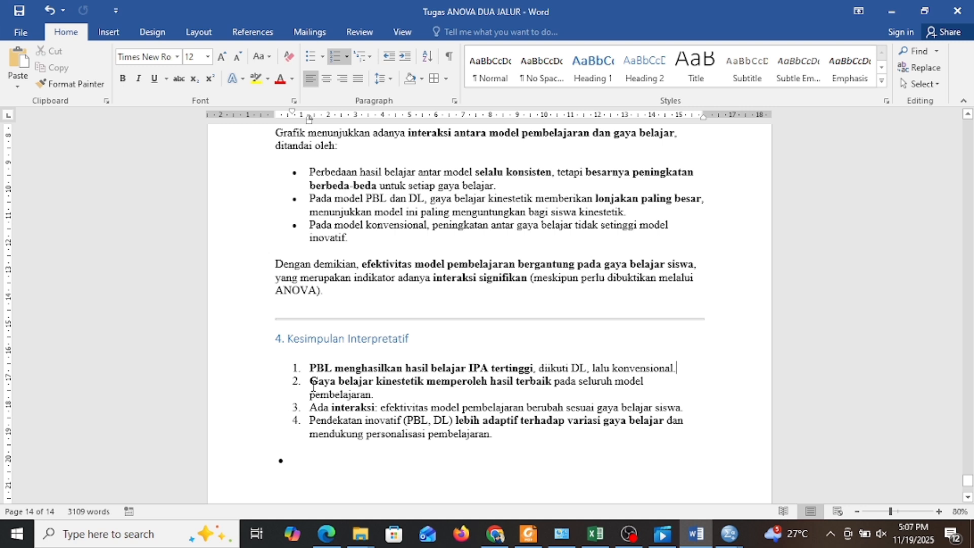
drag(311, 384, 417, 395)
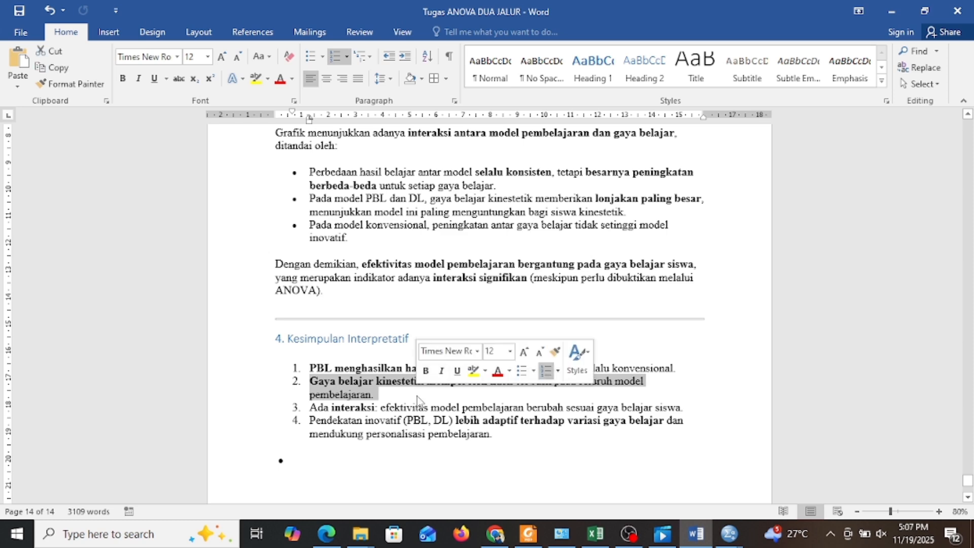
Select and read points 3 and 4 of "4. Kesimpulan Interpretatif" one after the other, and clear the selection
scroll(405, 403, down, 1)
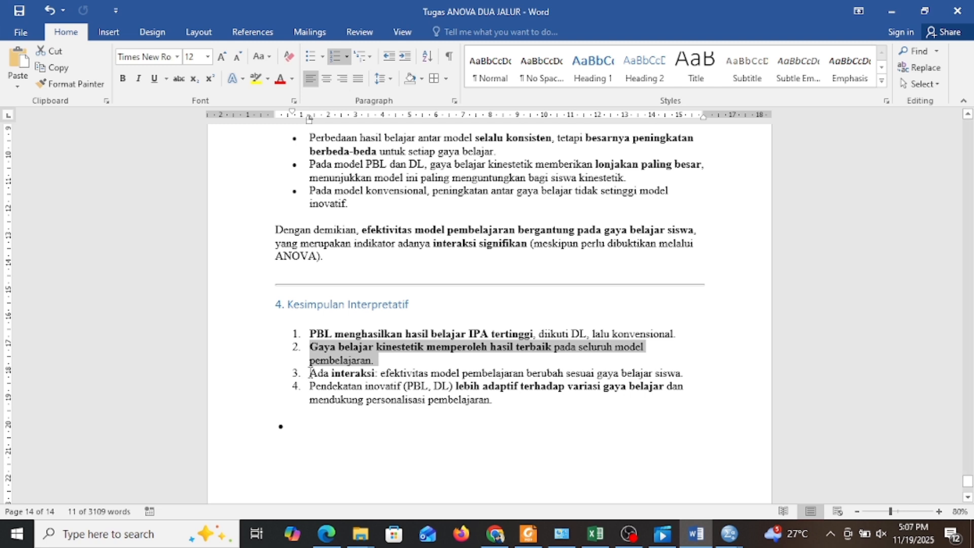
drag(310, 376, 696, 373)
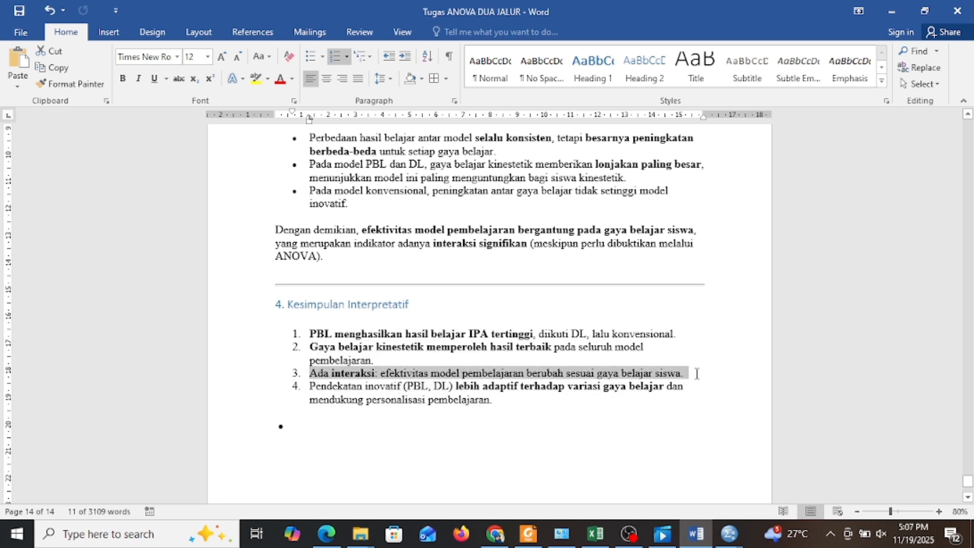
drag(697, 373, 698, 375)
click(701, 388)
drag(309, 389, 500, 404)
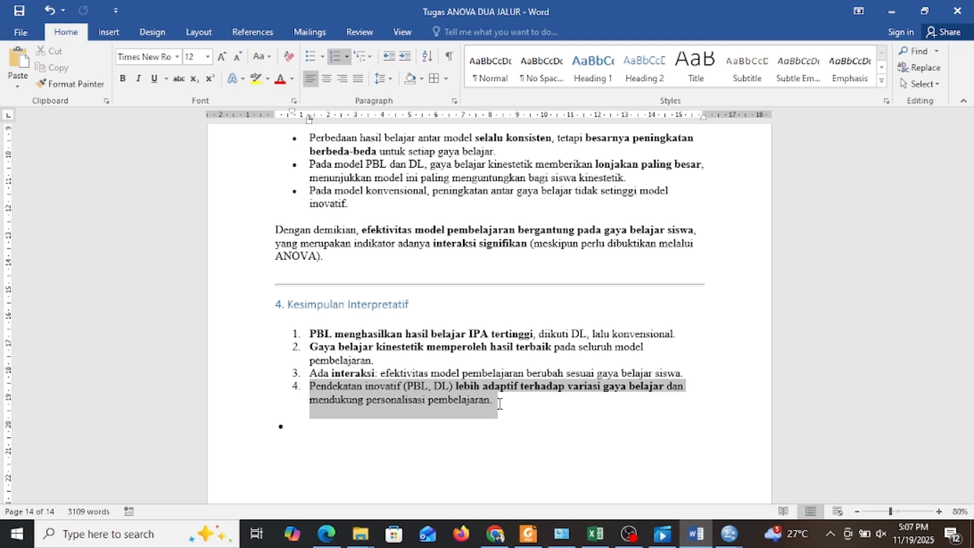
click(528, 412)
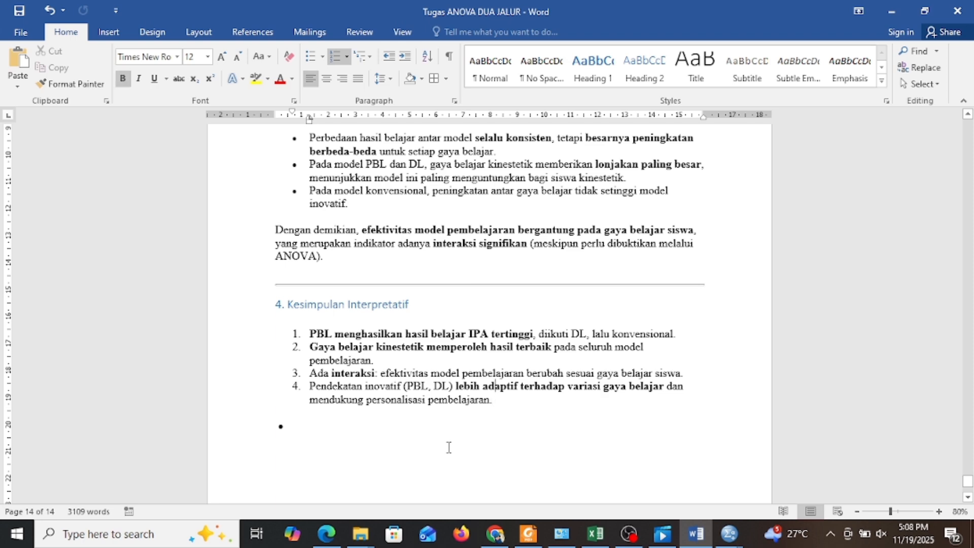
Return to the cover page, select the report title "Pengaruh Model Pembelajaran dan Gaya Belajar terhadap Hasil Belajar IPA Siswa MTs Negeri" and deselect it
scroll(449, 447, up, 15)
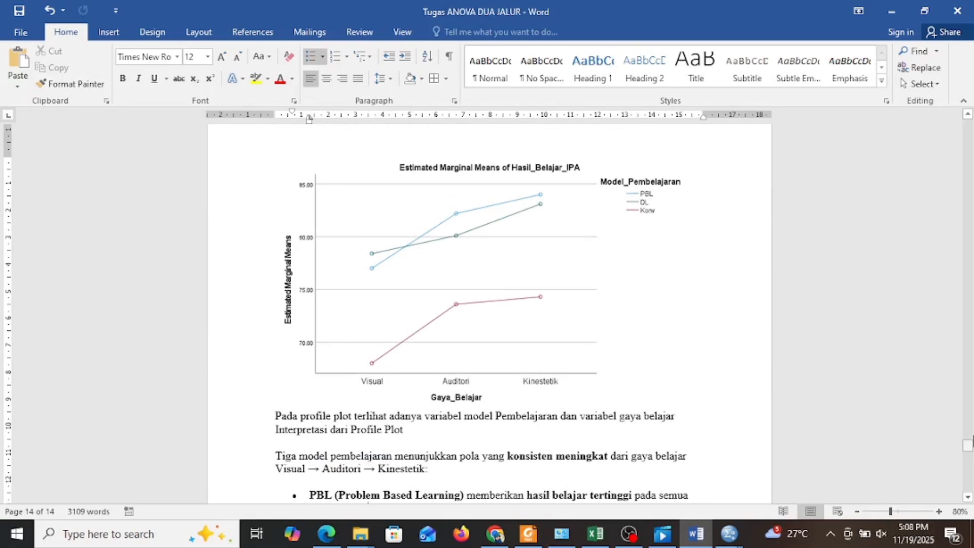
drag(968, 446, 970, 126)
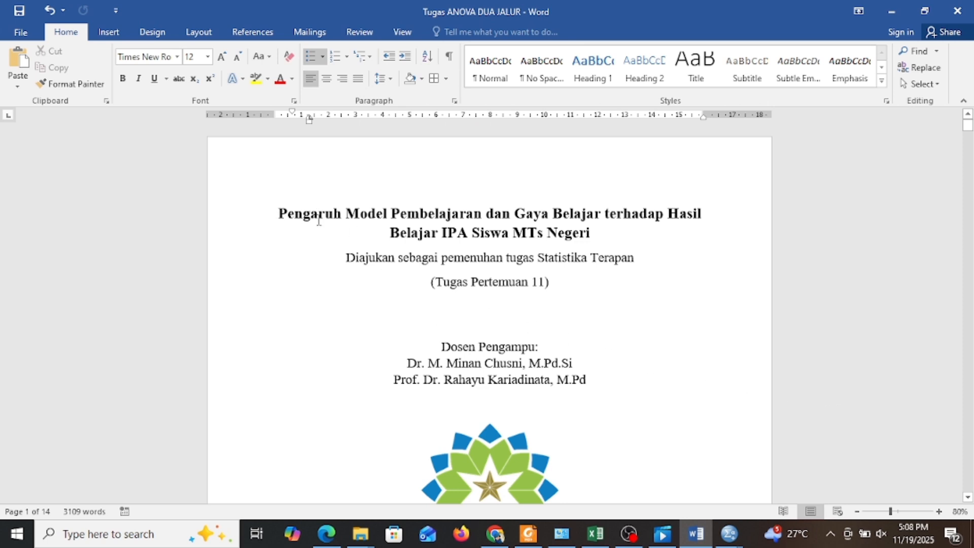
drag(320, 219, 589, 227)
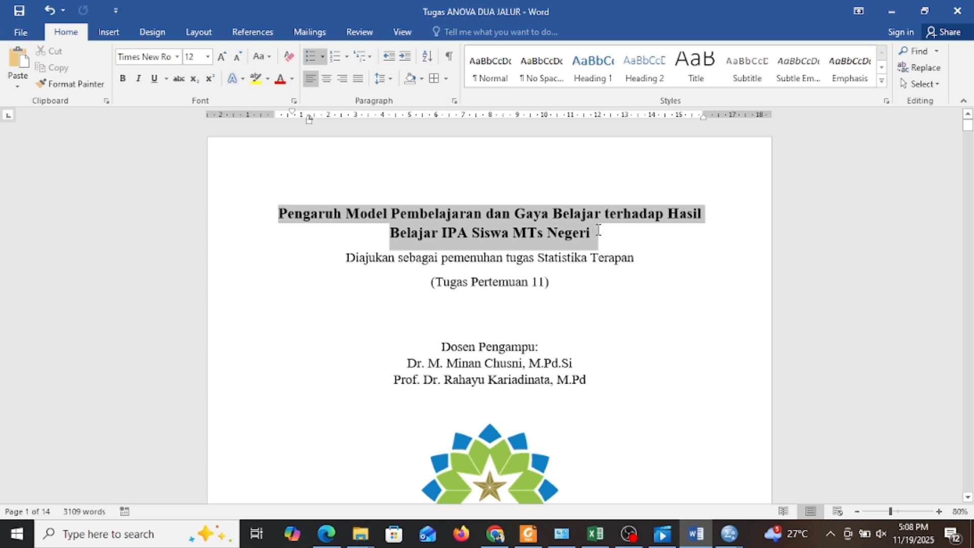
click(598, 231)
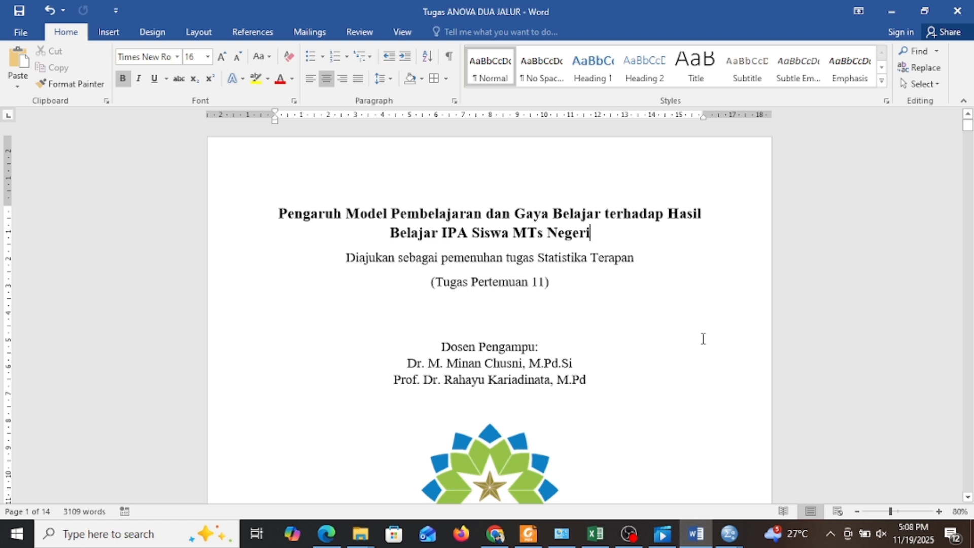
Select the two lecturers' names under "Dosen Pengampu" on the cover page, and clear the selection
drag(396, 362, 587, 363)
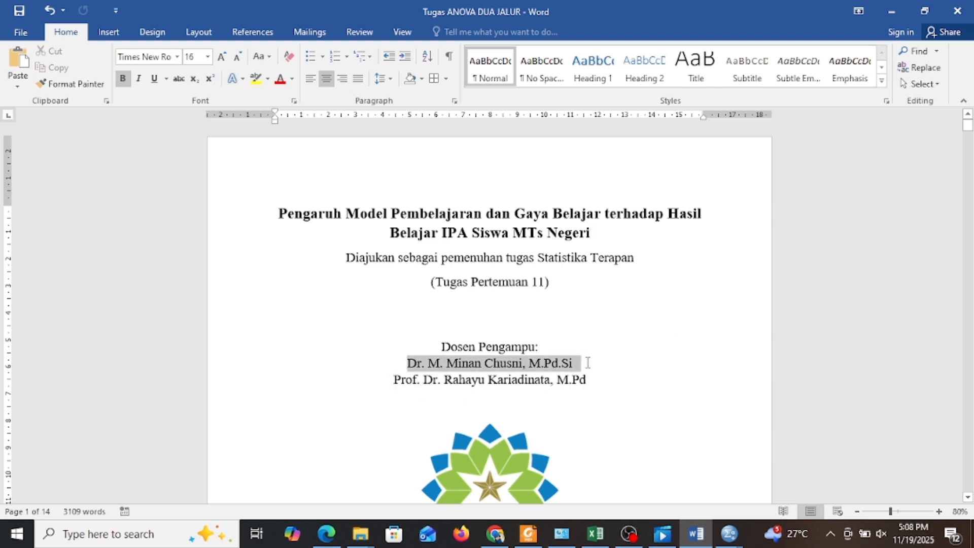
drag(587, 362, 599, 388)
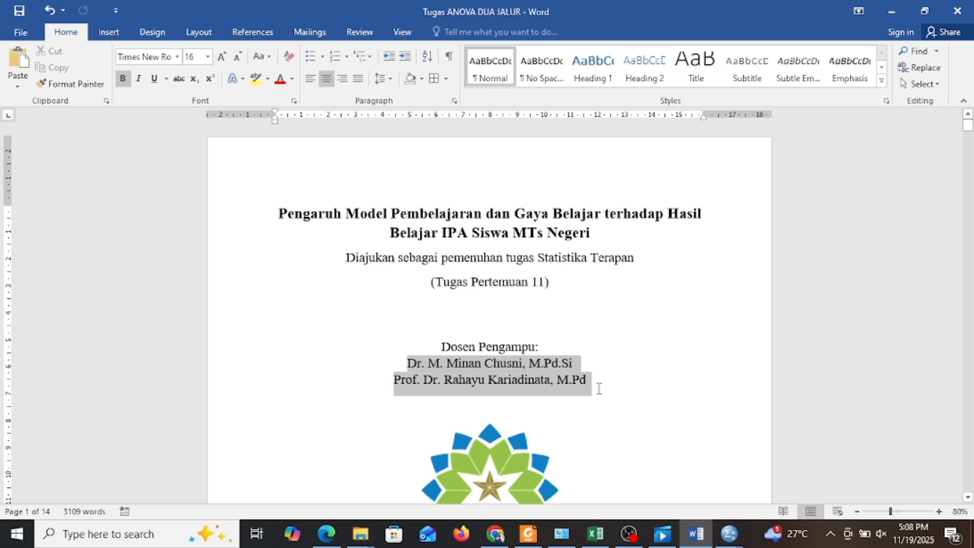
click(604, 382)
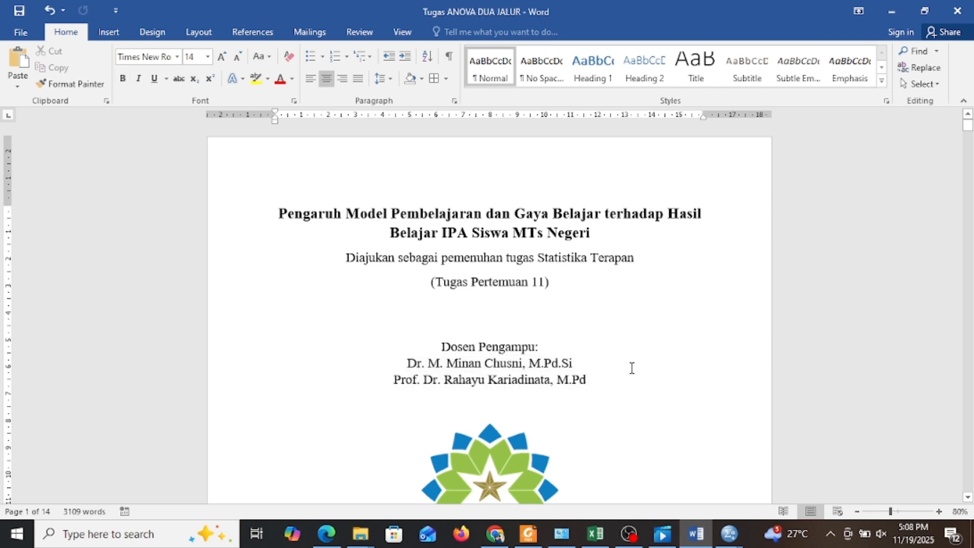
scroll(632, 368, down, 1)
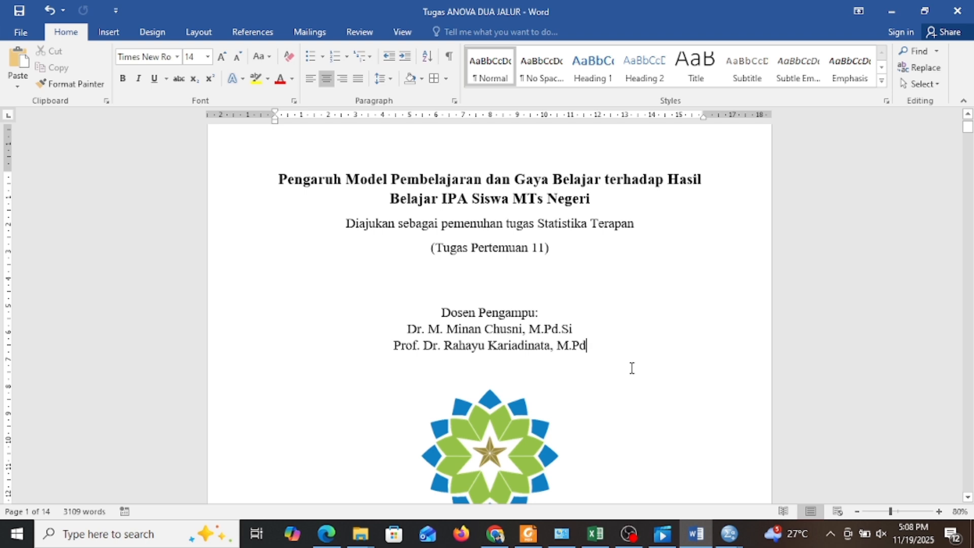